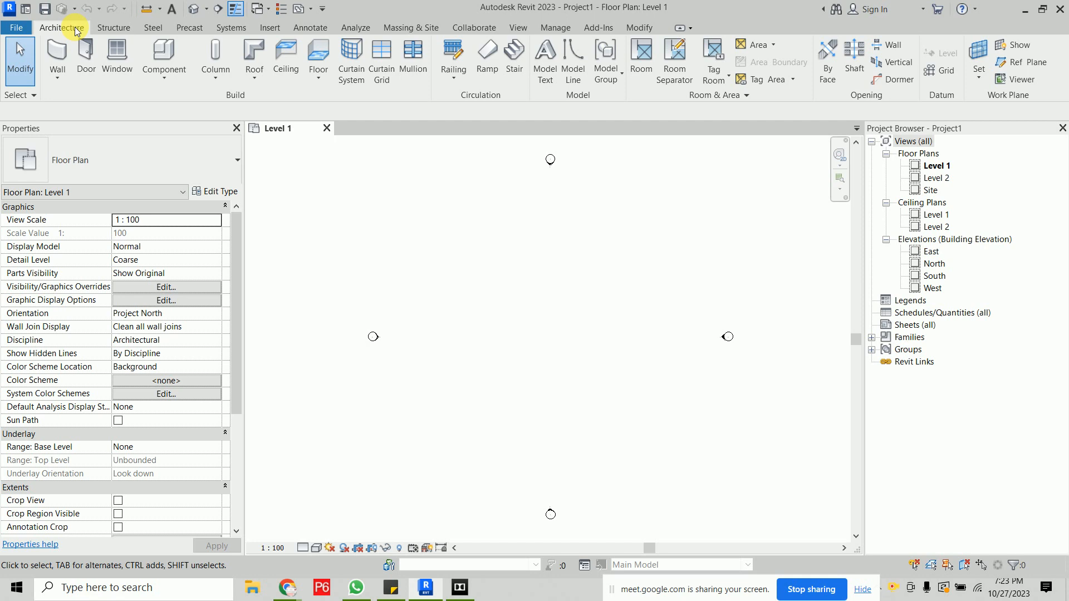
{"action": "left_click", "coordinate": [114, 28]}
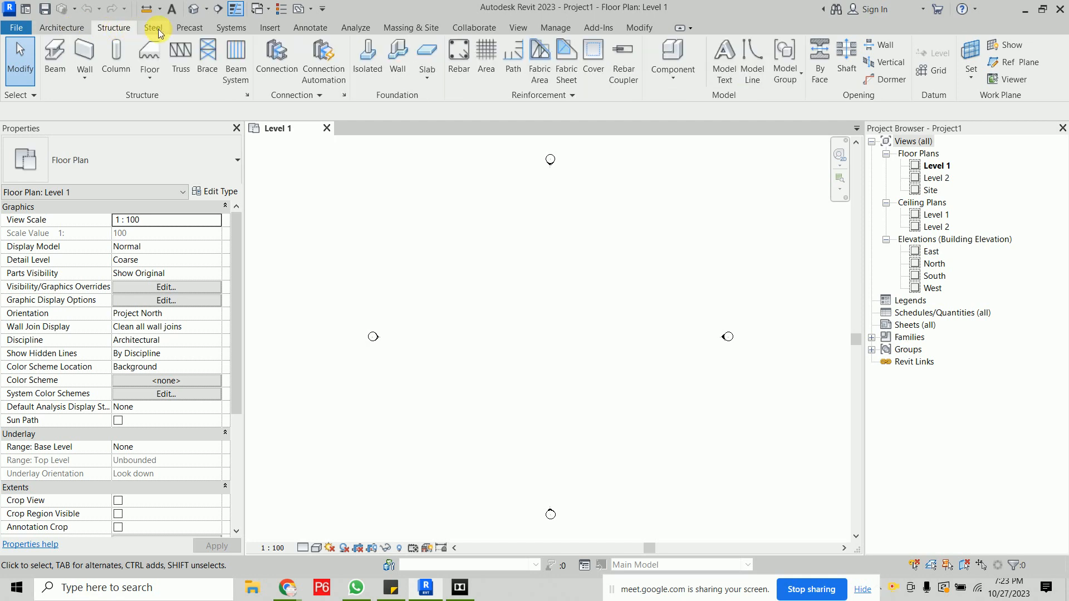
{"action": "left_click", "coordinate": [158, 29]}
{"action": "left_click", "coordinate": [189, 29]}
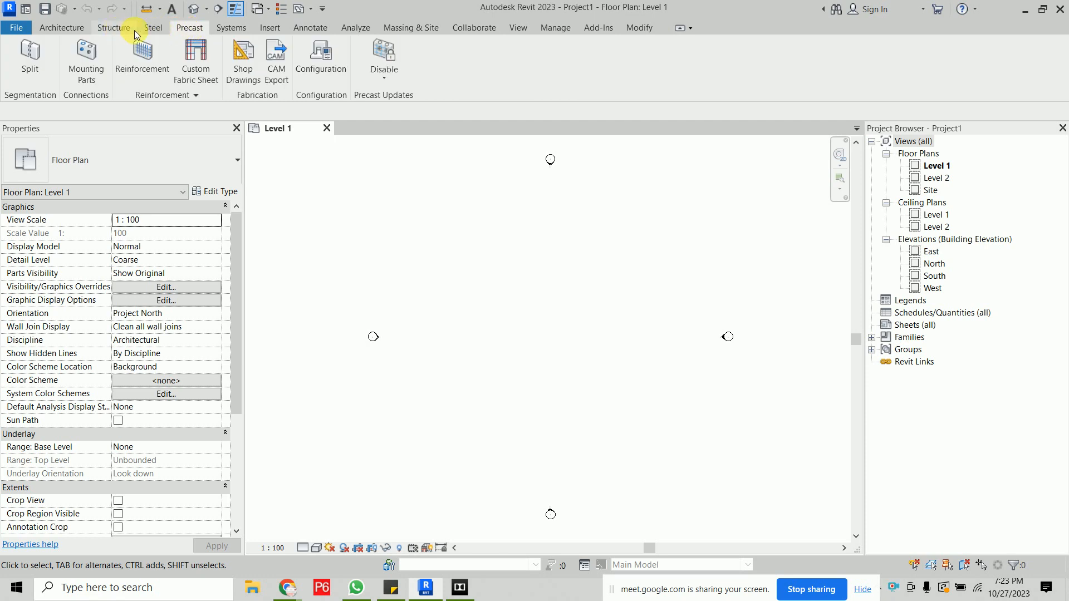
{"action": "left_click", "coordinate": [234, 28]}
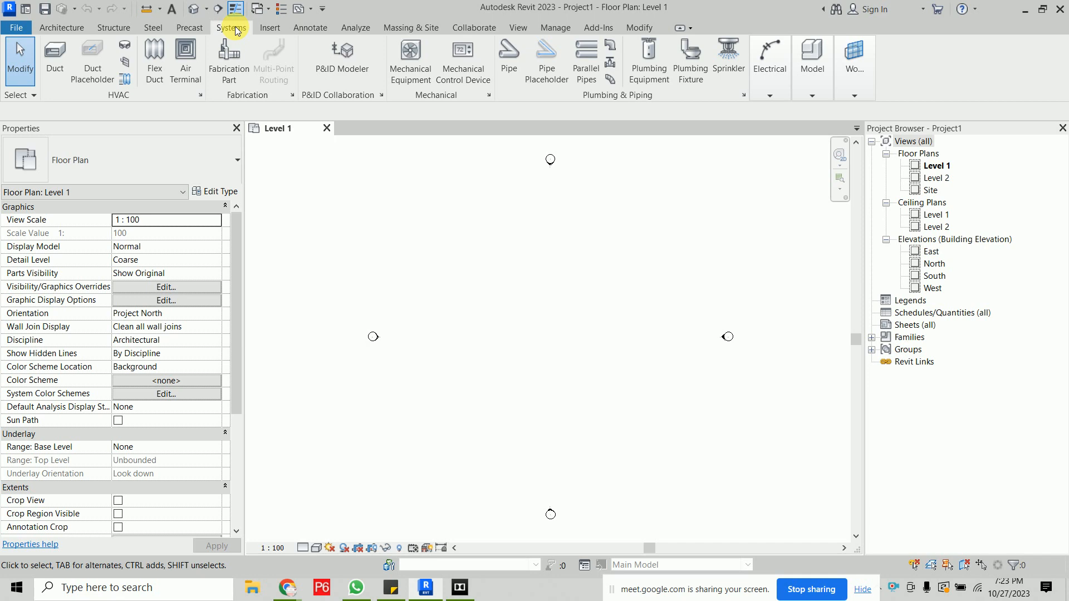
{"action": "left_click", "coordinate": [281, 28]}
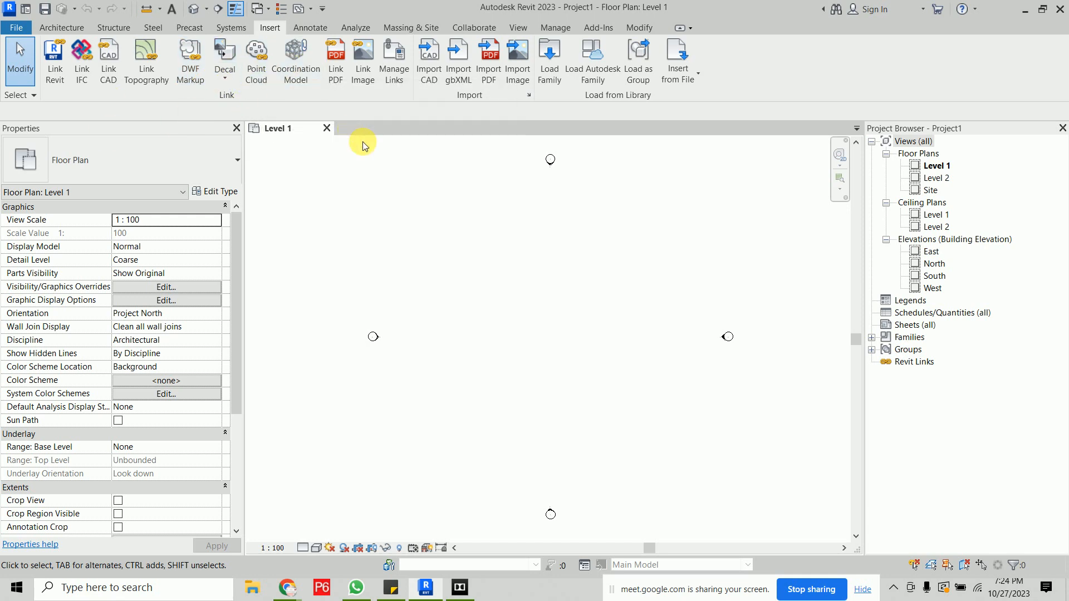
- Draw a straight wall about 10000 mm long on Level 1 with its top constraint set to Level 2
{"action": "left_click", "coordinate": [66, 31]}
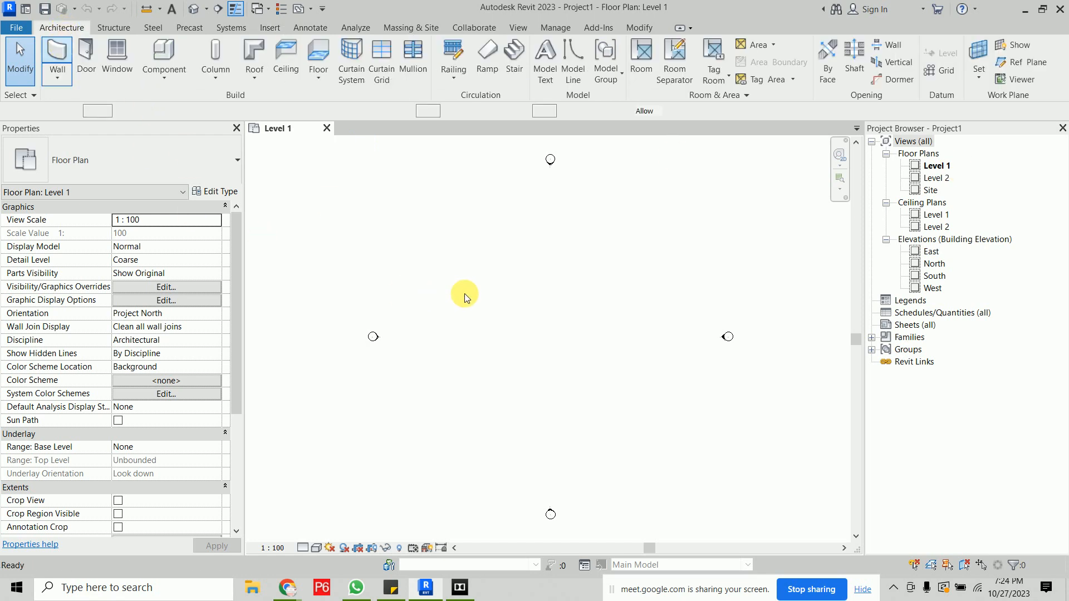
{"action": "left_click", "coordinate": [163, 111]}
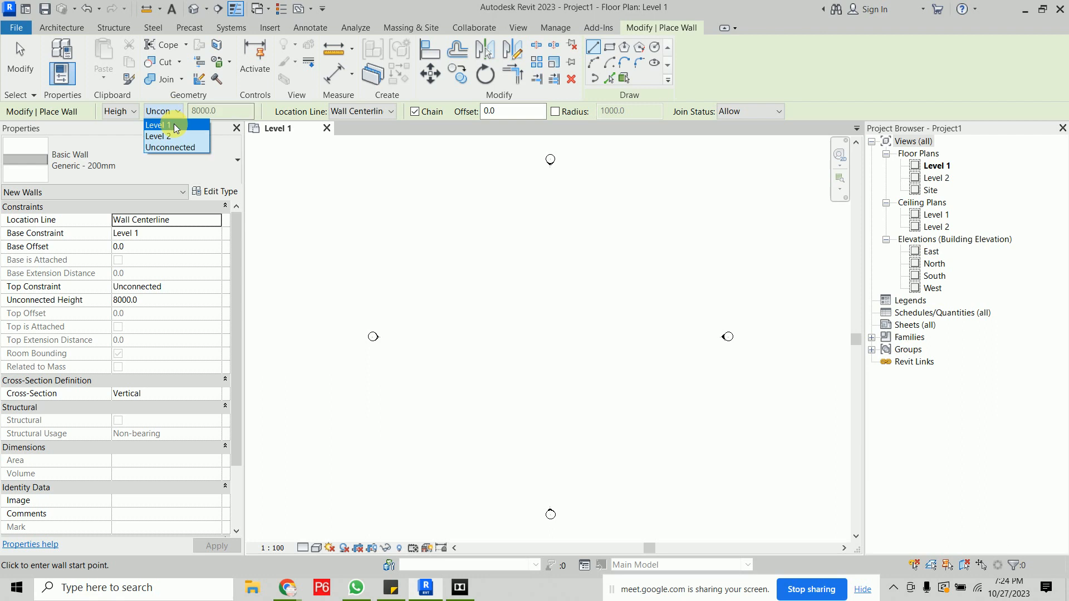
{"action": "left_click", "coordinate": [174, 133]}
{"action": "left_click", "coordinate": [446, 287]}
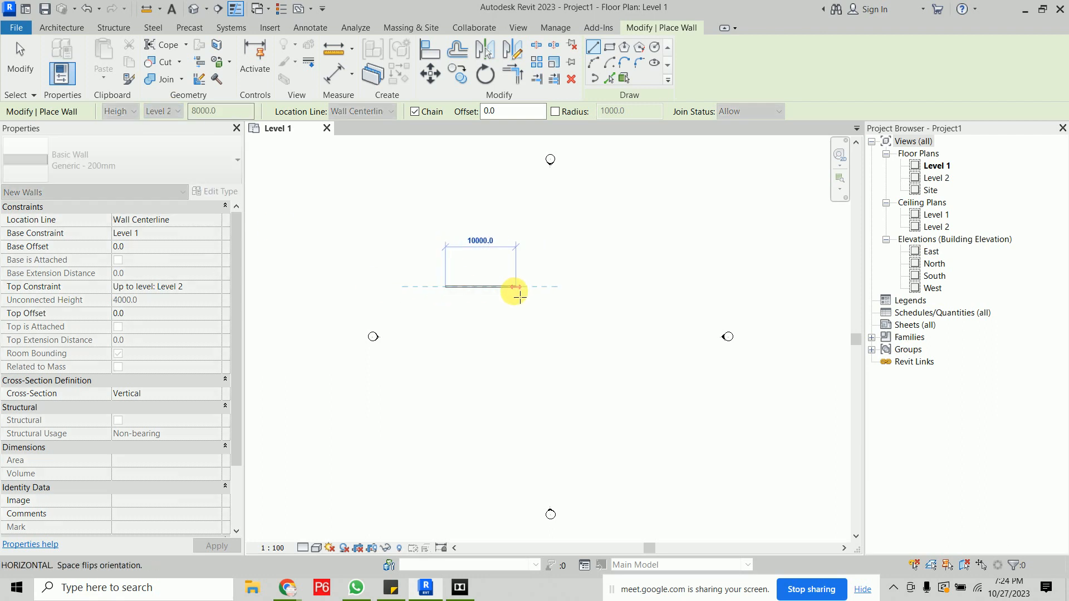
{"action": "left_click", "coordinate": [515, 287]}
{"action": "key", "text": "Escape"}
- Inspect the new wall in plan and open the default 3D view to orbit around it
{"action": "scroll", "coordinate": [480, 301], "scroll_direction": "up", "scroll_amount": 5}
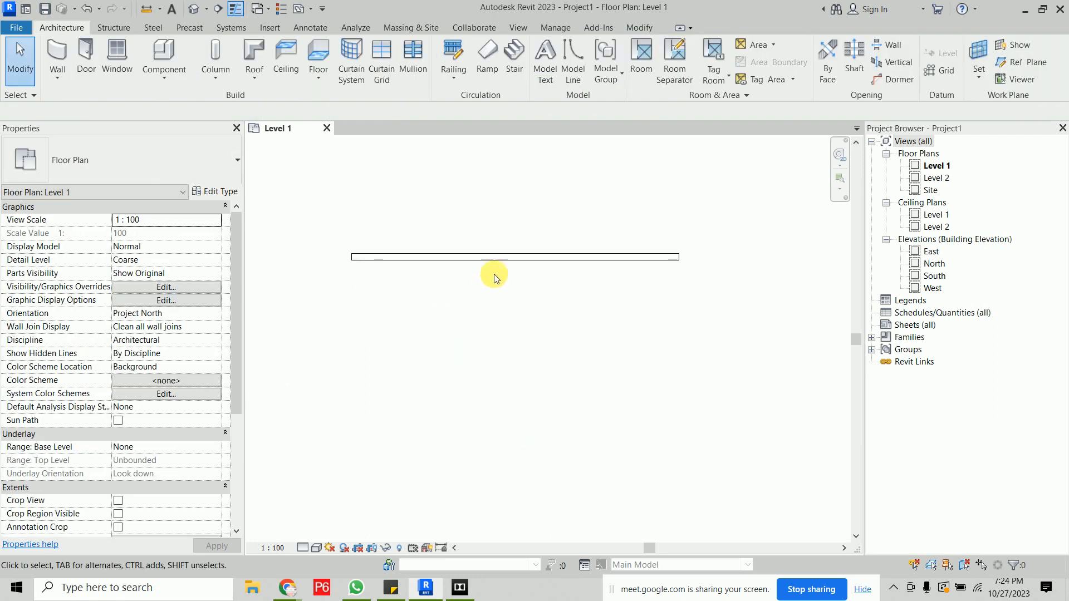
{"action": "left_click", "coordinate": [493, 263]}
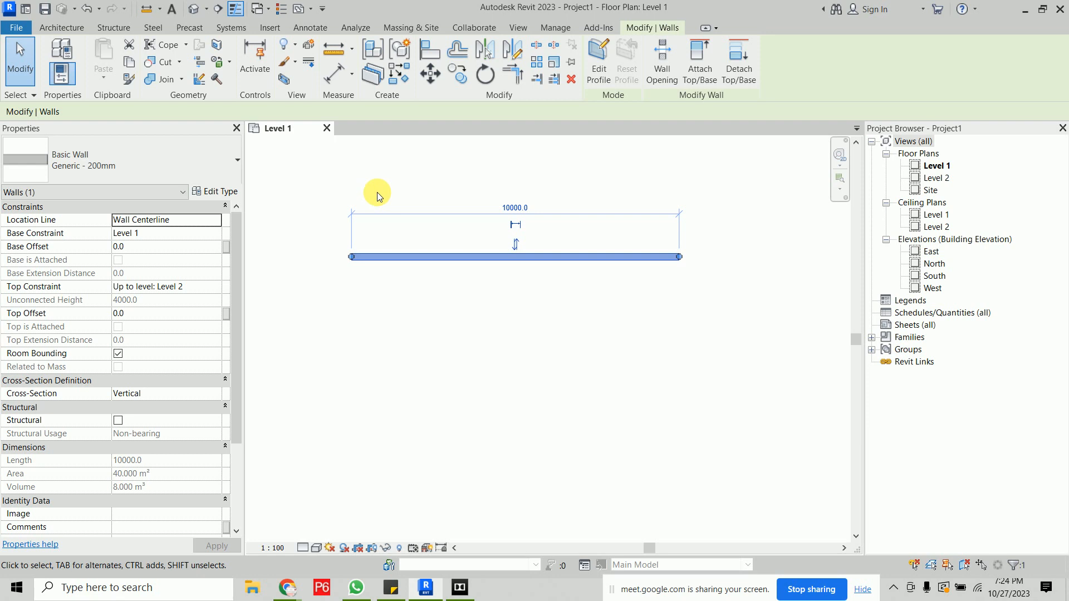
{"action": "left_click", "coordinate": [391, 171]}
{"action": "left_click", "coordinate": [193, 10]}
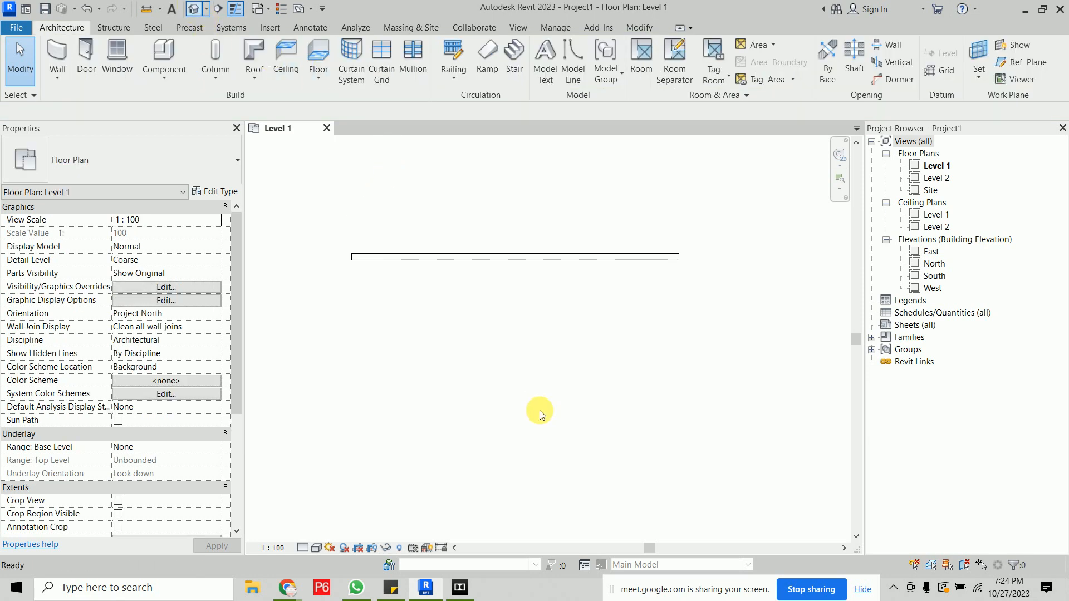
{"action": "middle_click_drag", "start_coordinate": [523, 362], "coordinate": [638, 313], "text": "shift"}
{"action": "scroll", "coordinate": [382, 367], "scroll_direction": "up", "scroll_amount": 6}
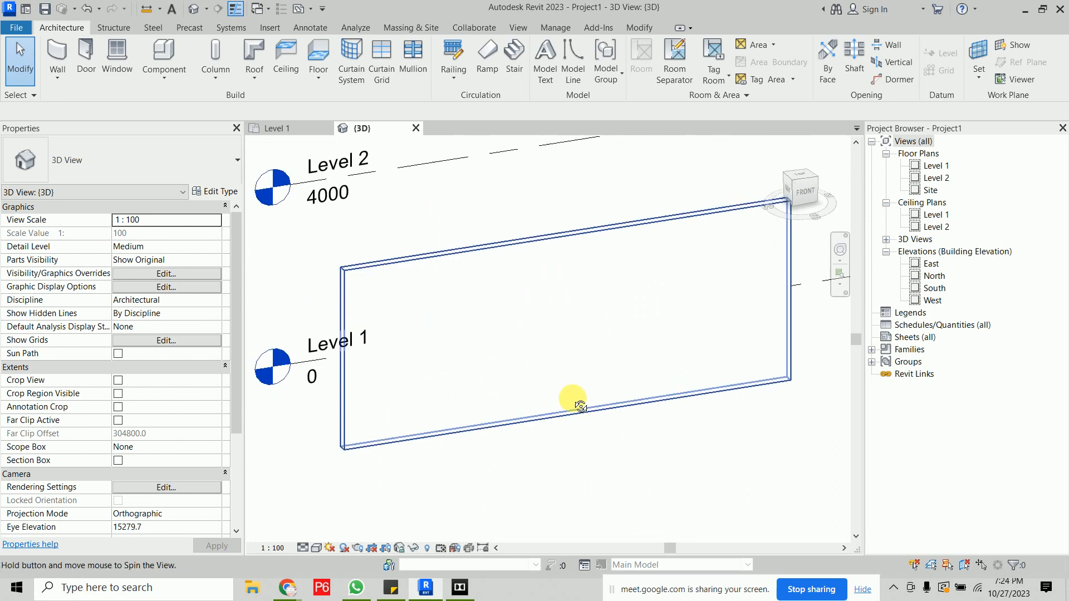
{"action": "middle_click_drag", "start_coordinate": [580, 406], "coordinate": [553, 353], "text": "shift"}
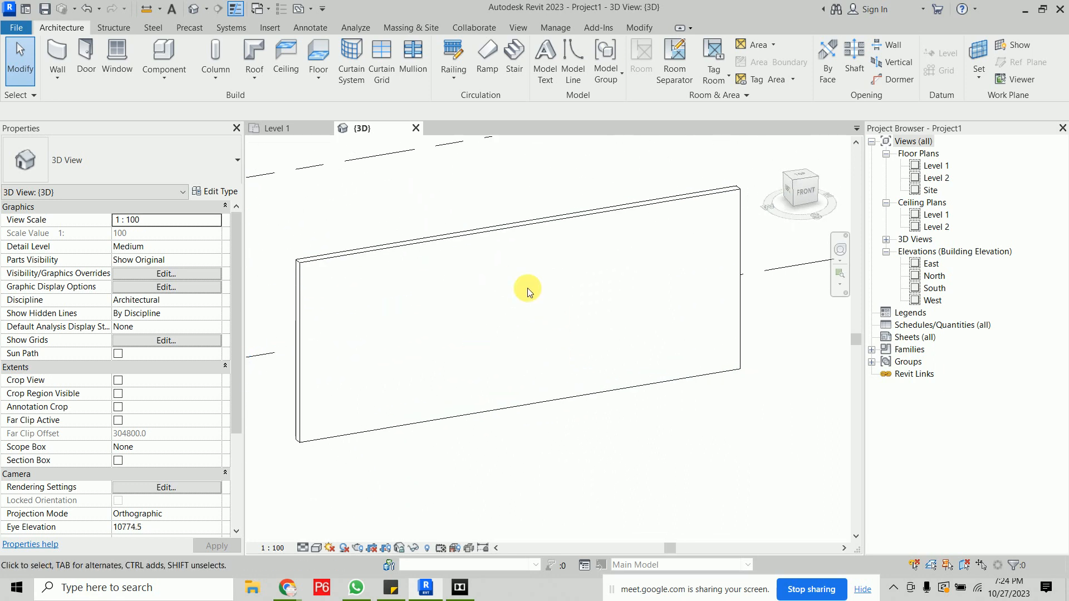
- Set the 3D view's detail level to Fine and its visual style to Shaded
{"action": "left_click", "coordinate": [302, 548]}
{"action": "left_click", "coordinate": [322, 539]}
{"action": "left_click", "coordinate": [315, 549]}
{"action": "left_click", "coordinate": [341, 506]}
{"action": "middle_click_drag", "start_coordinate": [487, 457], "coordinate": [504, 475]}
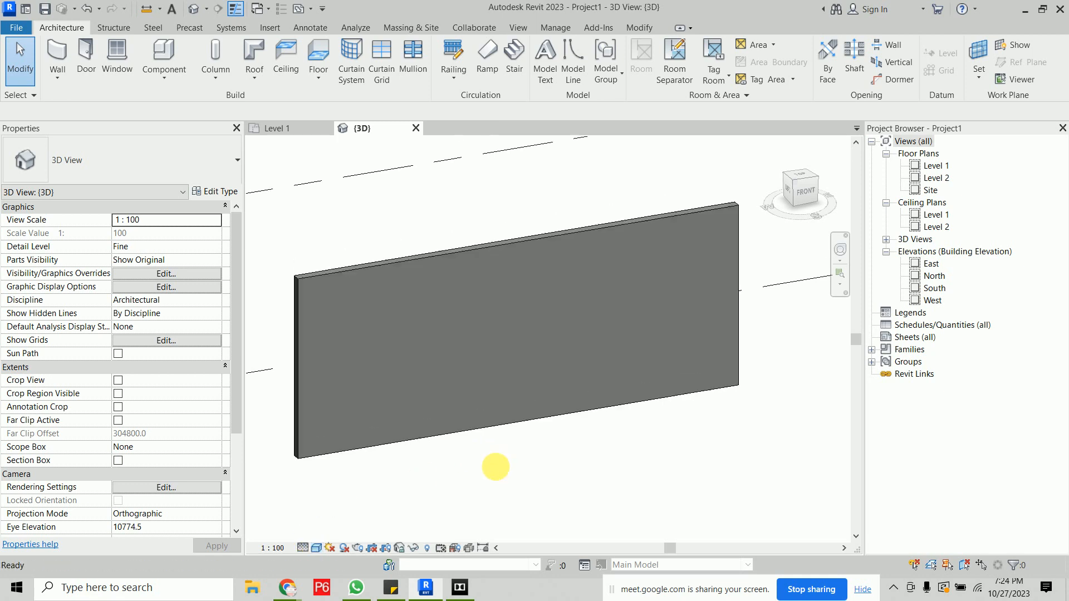
- Switch to the browser and open Google in a new tab
{"action": "mouse_move", "coordinate": [288, 588]}
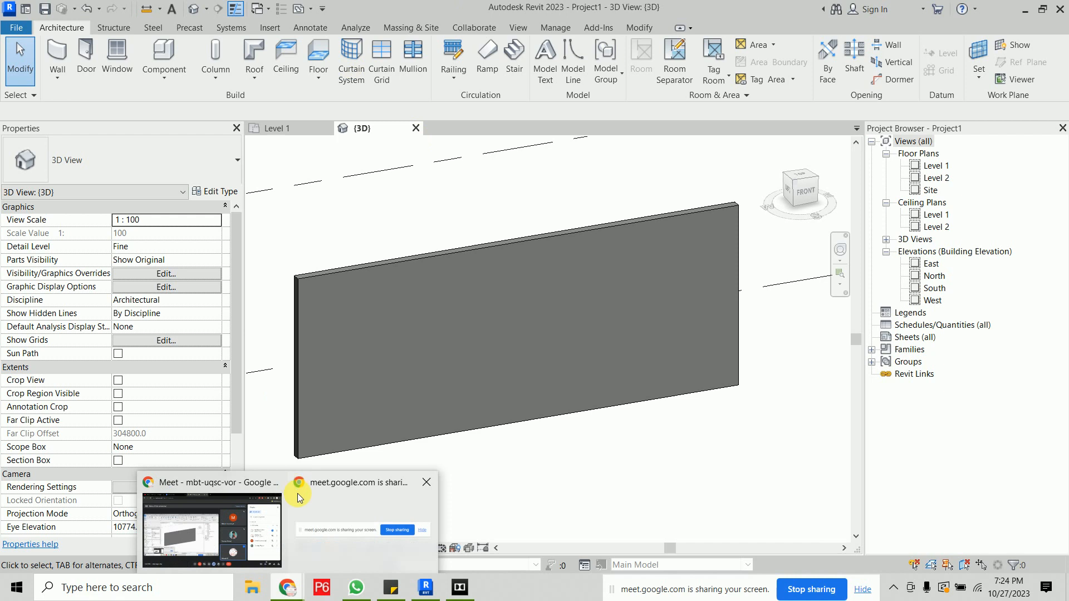
{"action": "left_click", "coordinate": [242, 494]}
{"action": "left_click", "coordinate": [512, 12]}
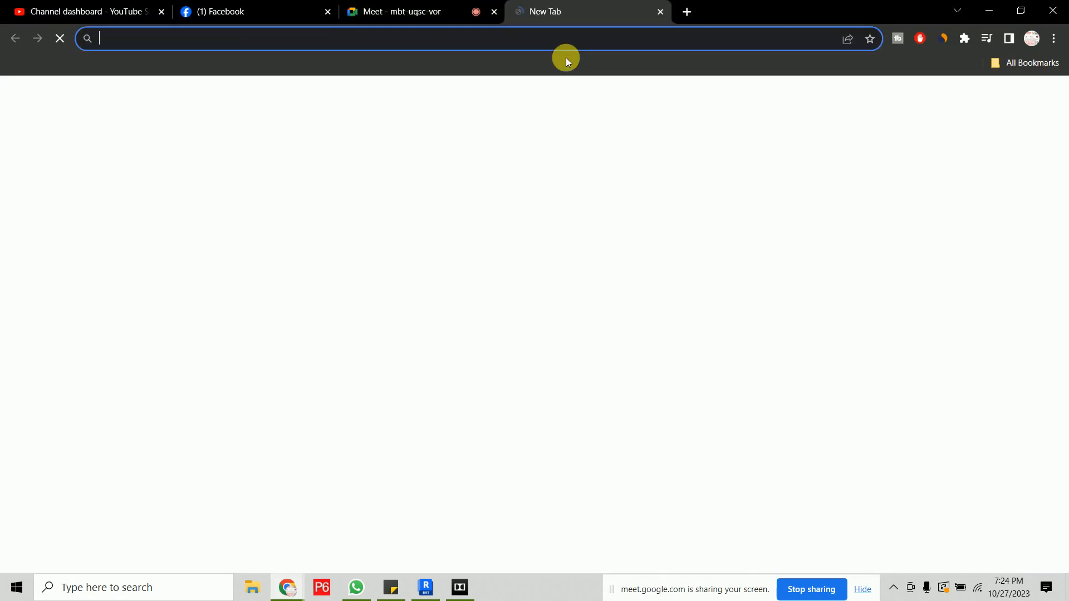
{"action": "type", "text": "pai"}
{"action": "key", "text": "BackSpace"}
{"action": "key", "text": "BackSpace"}
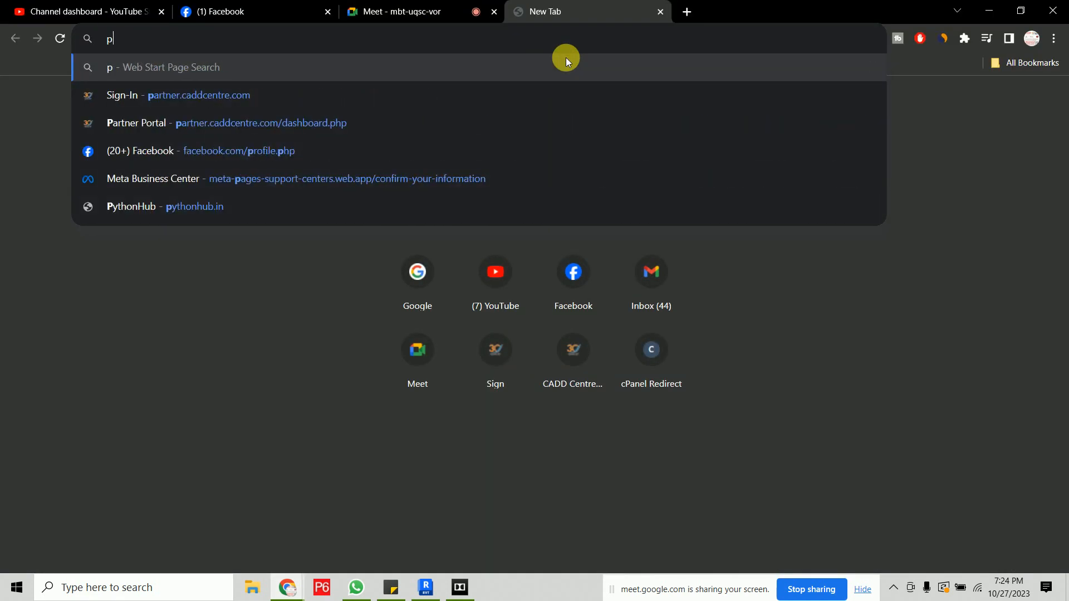
{"action": "key", "text": "BackSpace"}
{"action": "type", "text": "g"}
{"action": "key", "text": "Return"}
- Search Google for wall painting
{"action": "type", "text": "p"}
{"action": "key", "text": "BackSpace"}
{"action": "type", "text": "wall "}
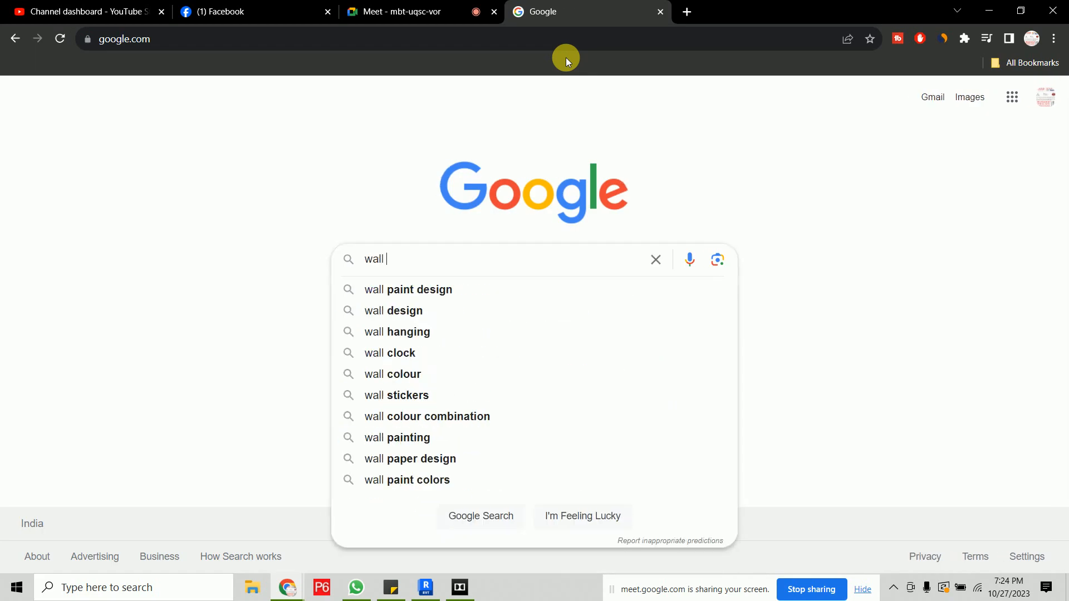
{"action": "type", "text": "painting"}
{"action": "key", "text": "Return"}
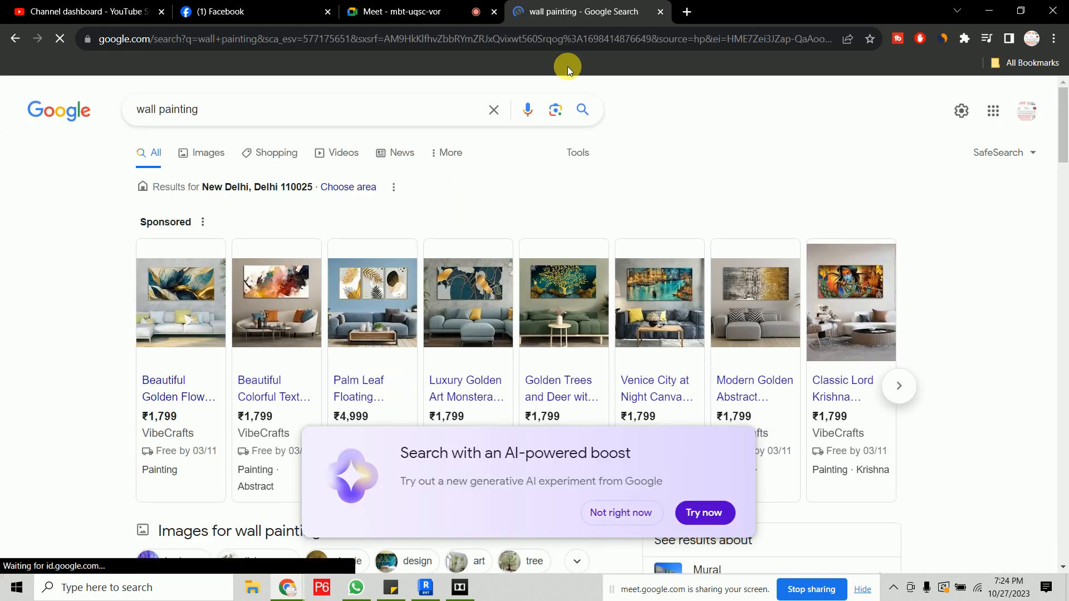
- Browse the wall painting image results and open the Leafy Lush Canvas painting preview
{"action": "left_click", "coordinate": [201, 155]}
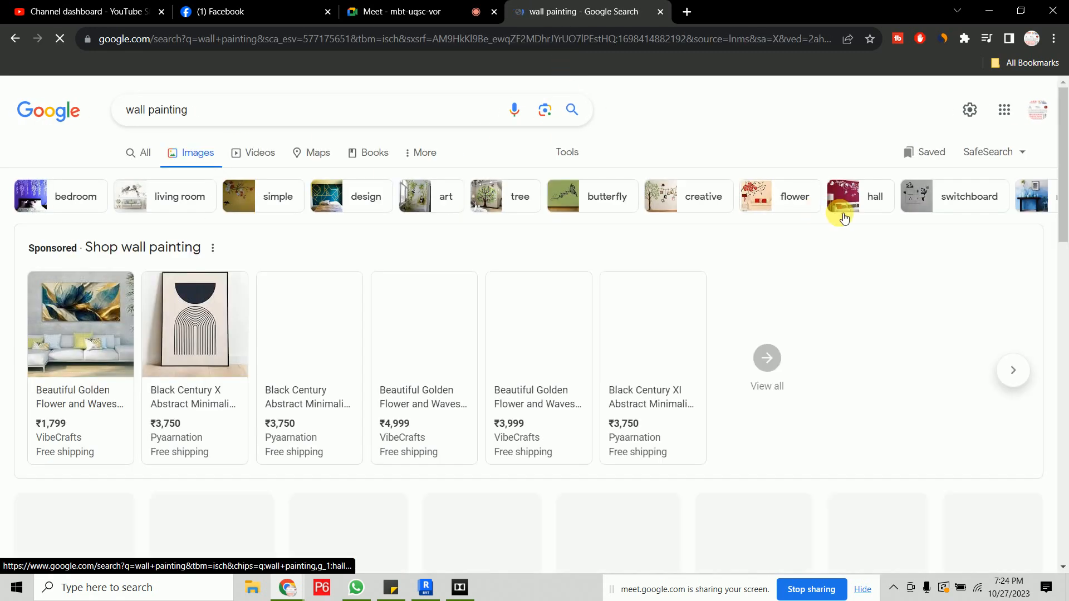
{"action": "scroll", "coordinate": [820, 259], "scroll_direction": "down", "scroll_amount": 5}
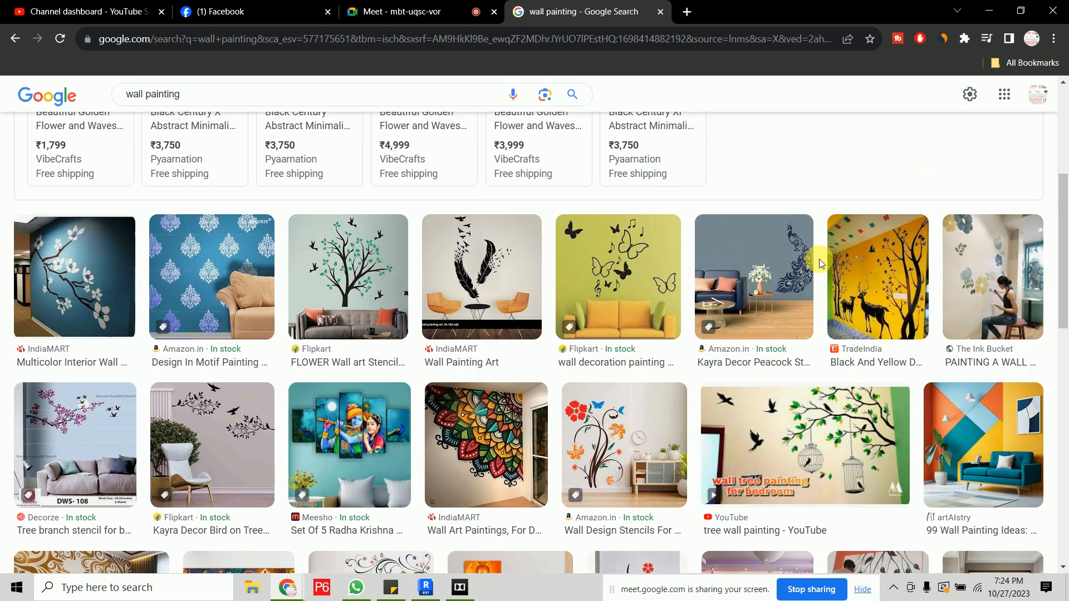
{"action": "scroll", "coordinate": [819, 259], "scroll_direction": "down", "scroll_amount": 5}
{"action": "scroll", "coordinate": [821, 260], "scroll_direction": "down", "scroll_amount": 5}
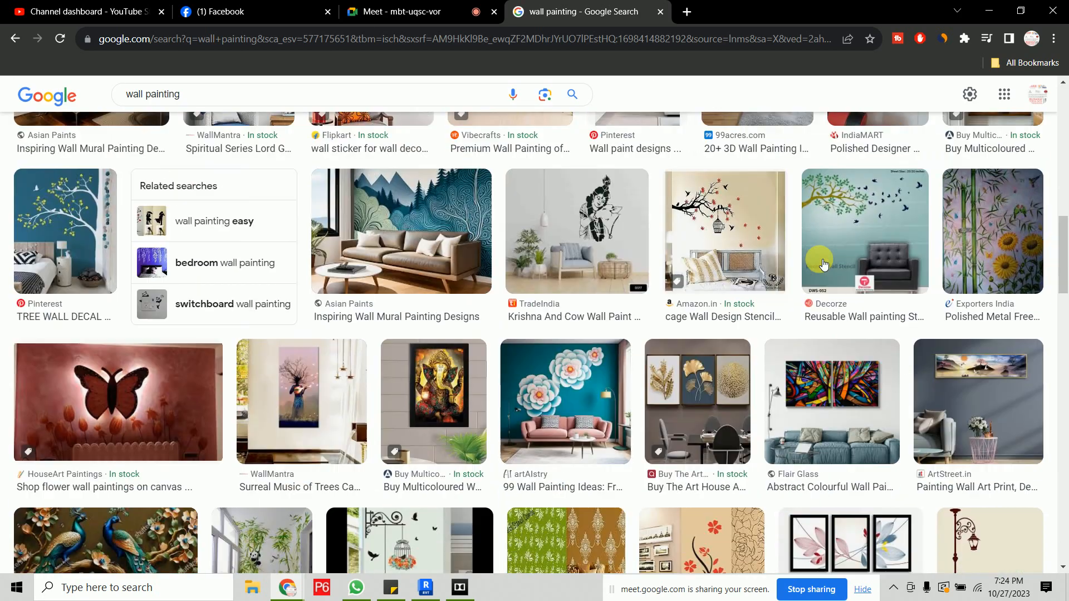
{"action": "scroll", "coordinate": [824, 263], "scroll_direction": "down", "scroll_amount": 5}
{"action": "scroll", "coordinate": [824, 263], "scroll_direction": "down", "scroll_amount": 4}
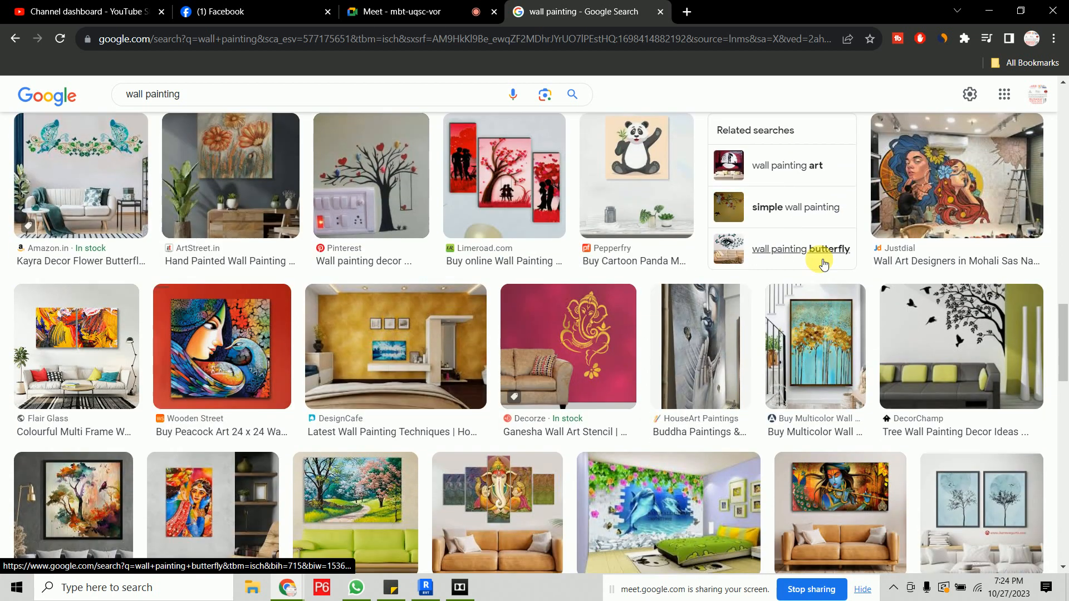
{"action": "scroll", "coordinate": [823, 263], "scroll_direction": "down", "scroll_amount": 5}
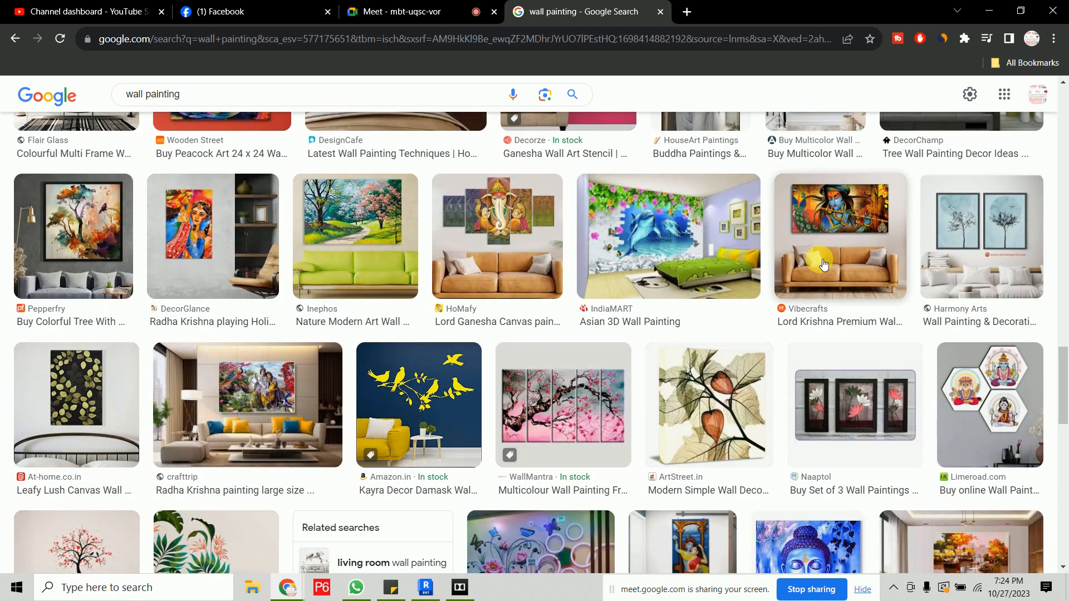
{"action": "scroll", "coordinate": [824, 263], "scroll_direction": "down", "scroll_amount": 1}
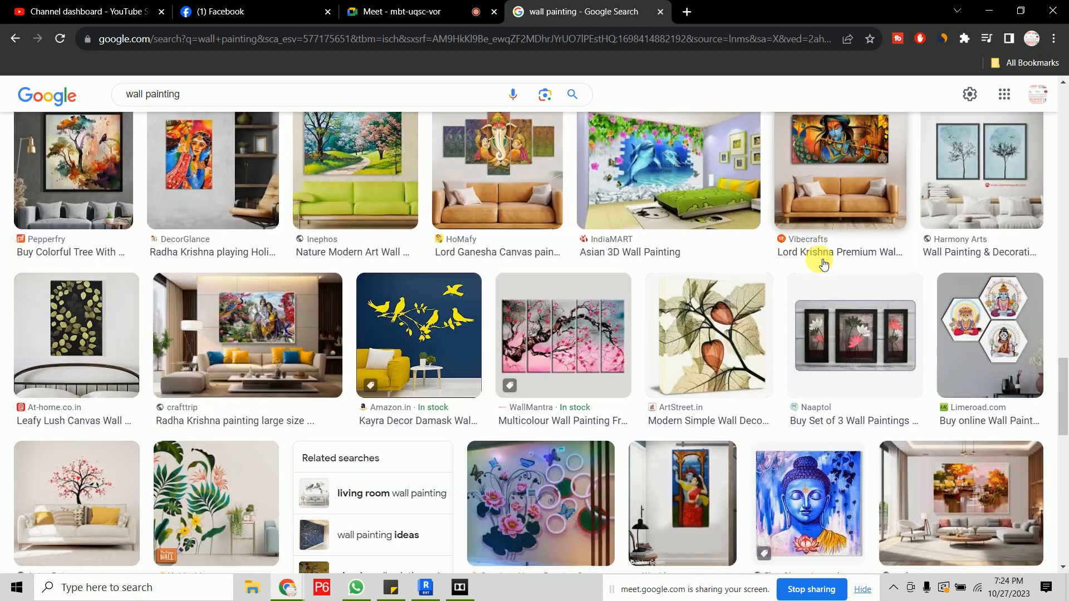
{"action": "left_click", "coordinate": [66, 333]}
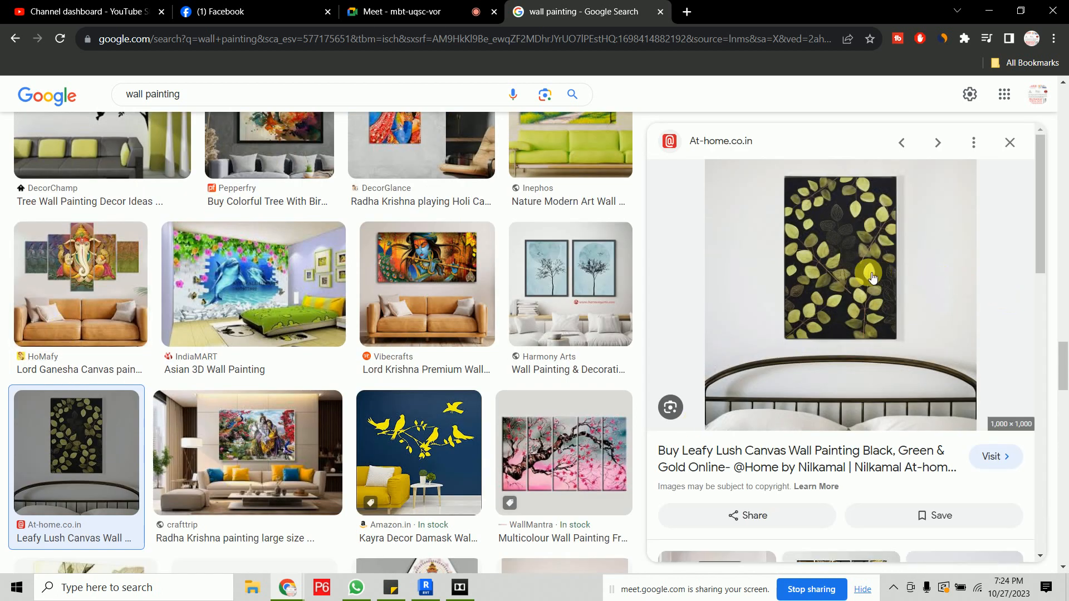
- Open the leafy canvas painting image in its own browser tab
{"action": "right_click", "coordinate": [828, 286]}
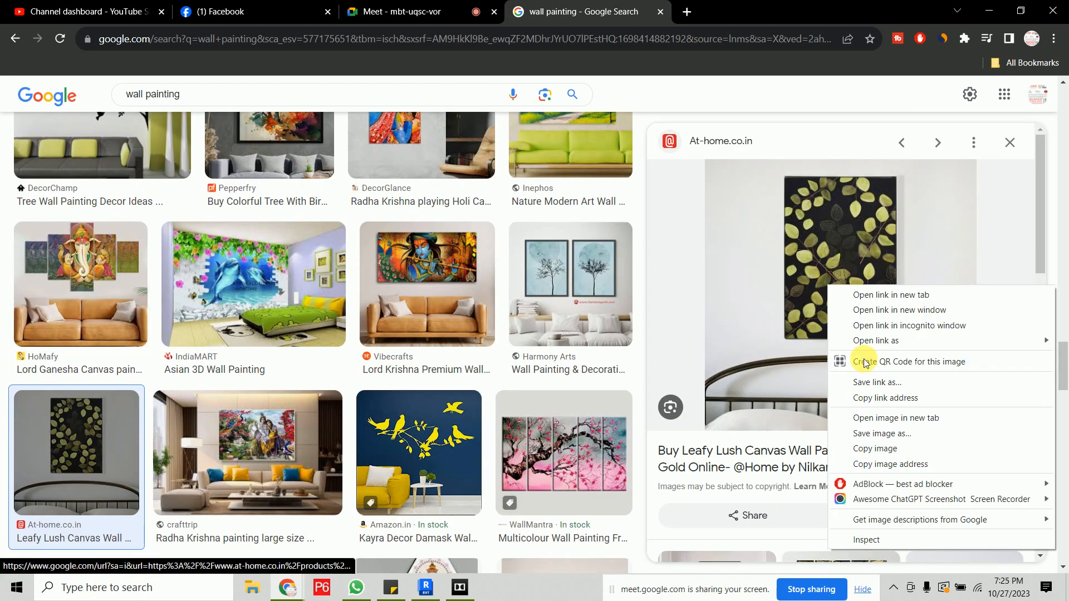
{"action": "left_click", "coordinate": [889, 417]}
{"action": "left_click", "coordinate": [730, 17]}
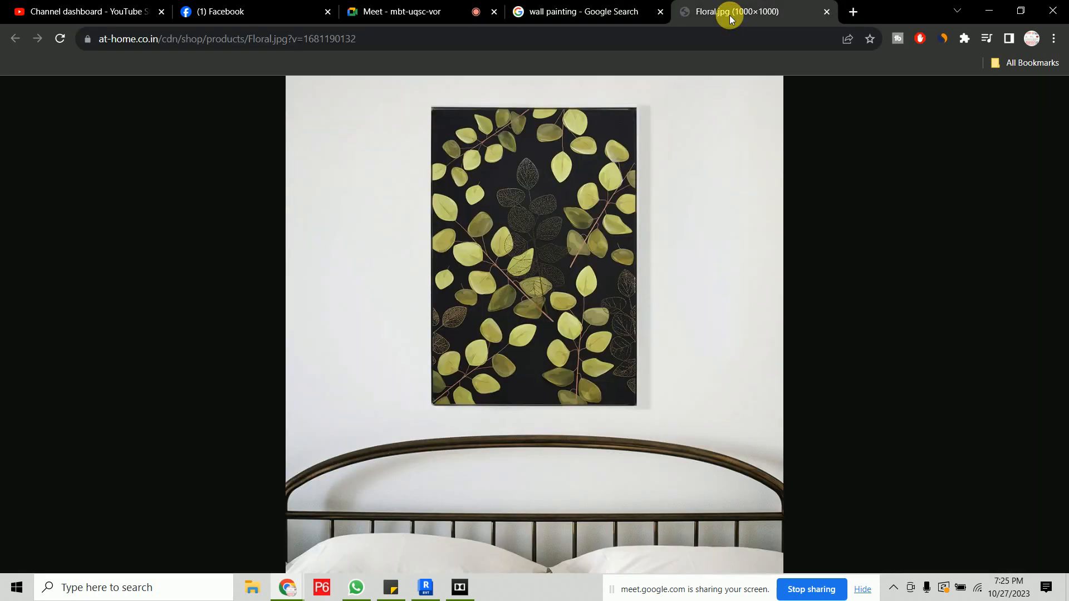
- Save the image to the Desktop under the name painting as a WEBP file
{"action": "right_click", "coordinate": [513, 246]}
{"action": "left_click", "coordinate": [551, 282]}
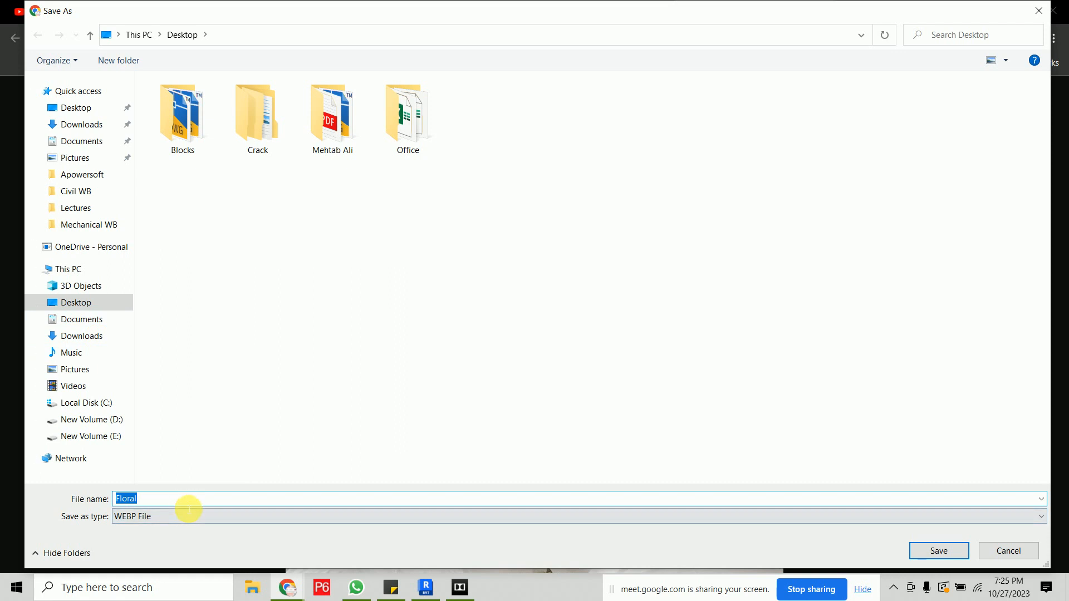
{"action": "type", "text": "imap"}
{"action": "key", "text": "BackSpace"}
{"action": "key", "text": "BackSpace"}
{"action": "type", "text": "pai"}
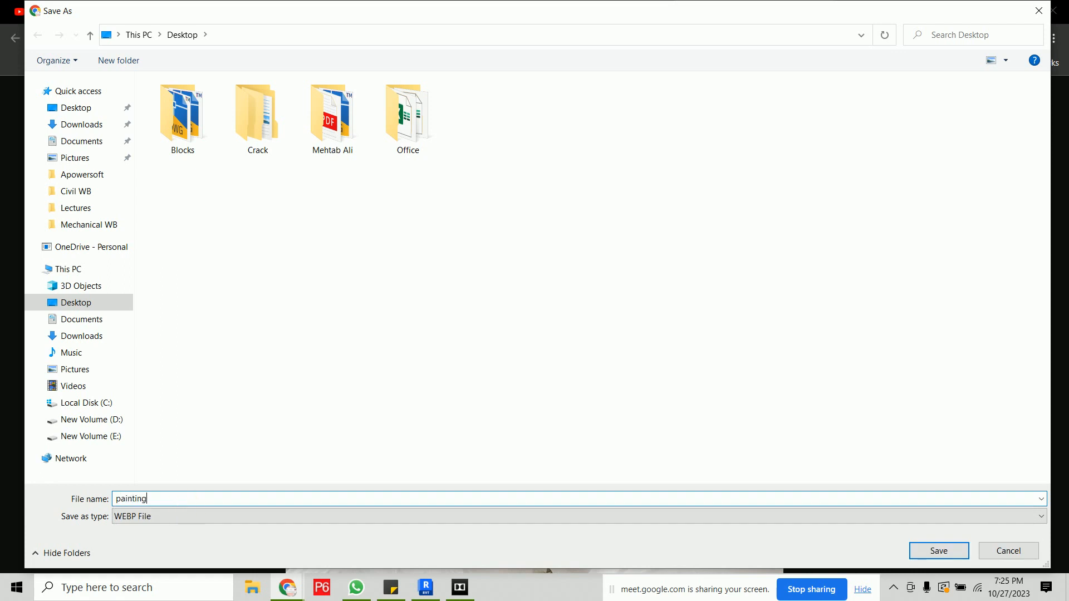
{"action": "type", "text": "nting"}
{"action": "left_click", "coordinate": [132, 519]}
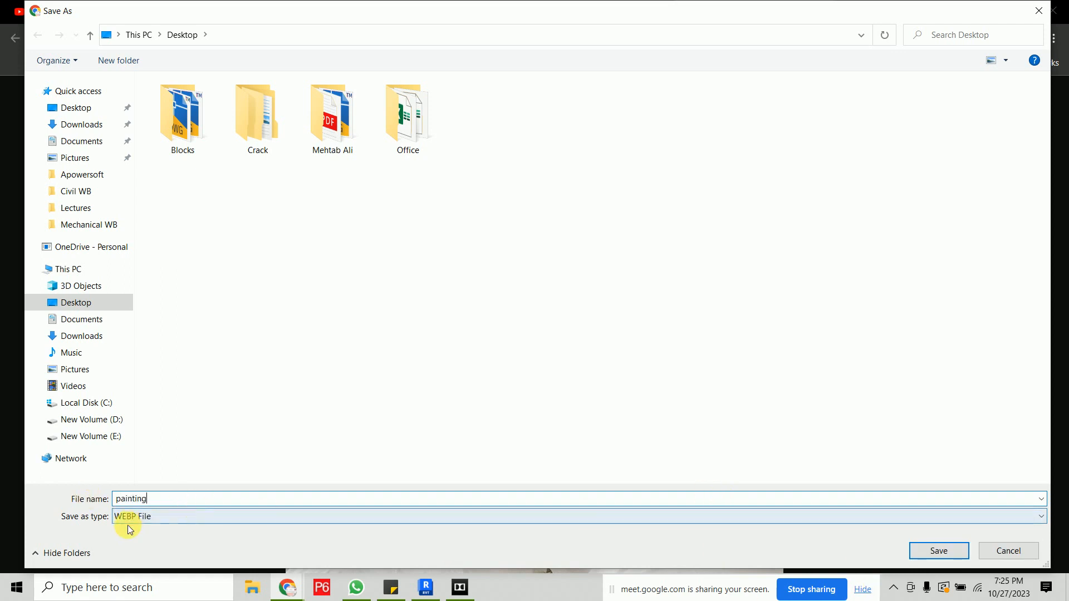
{"action": "left_click", "coordinate": [936, 552]}
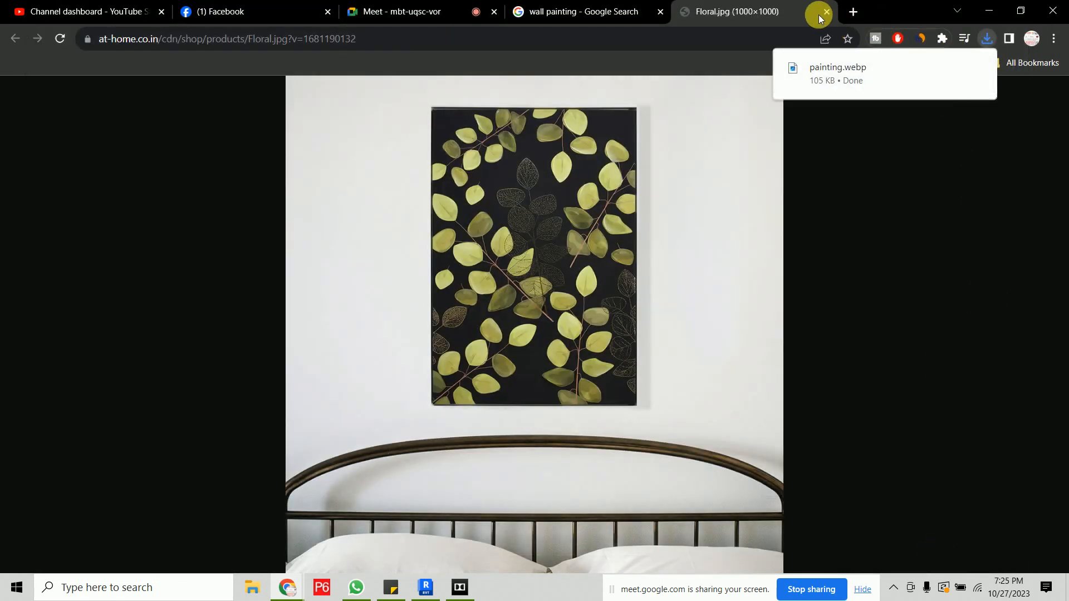
- Close the image tab, clear the open windows, and open the painting file from the Desktop in Paint
{"action": "key", "text": "ctrl+w"}
{"action": "left_click", "coordinate": [989, 10]}
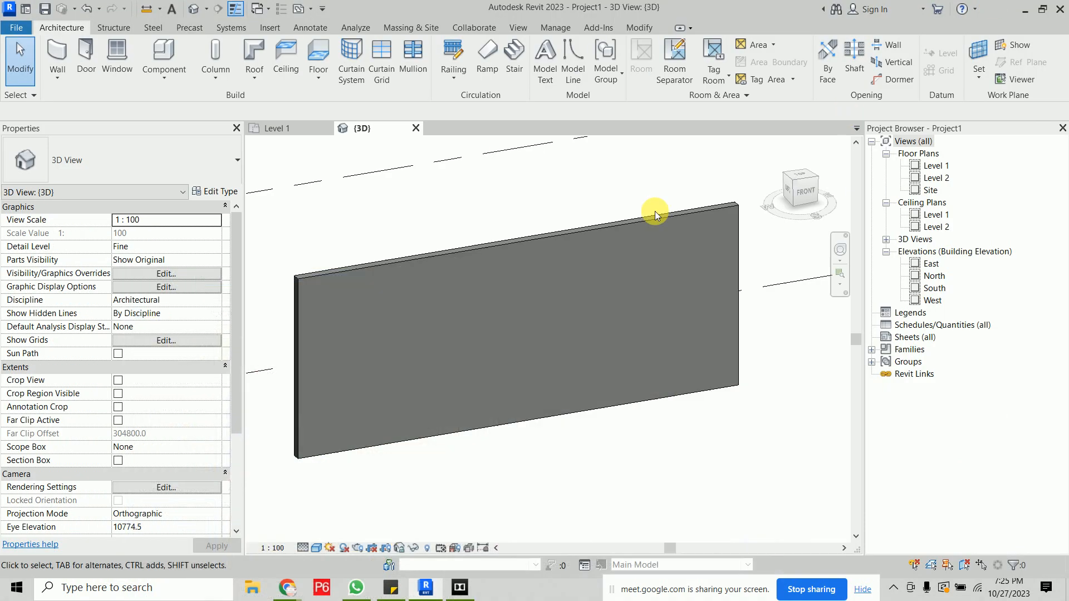
{"action": "left_click", "coordinate": [1025, 10]}
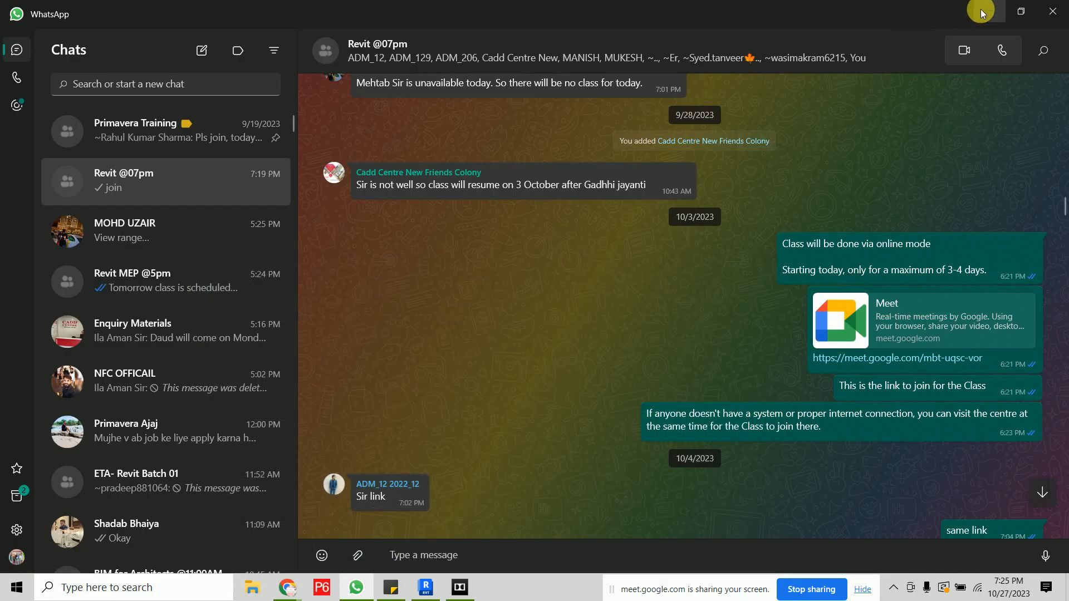
{"action": "left_click", "coordinate": [985, 10]}
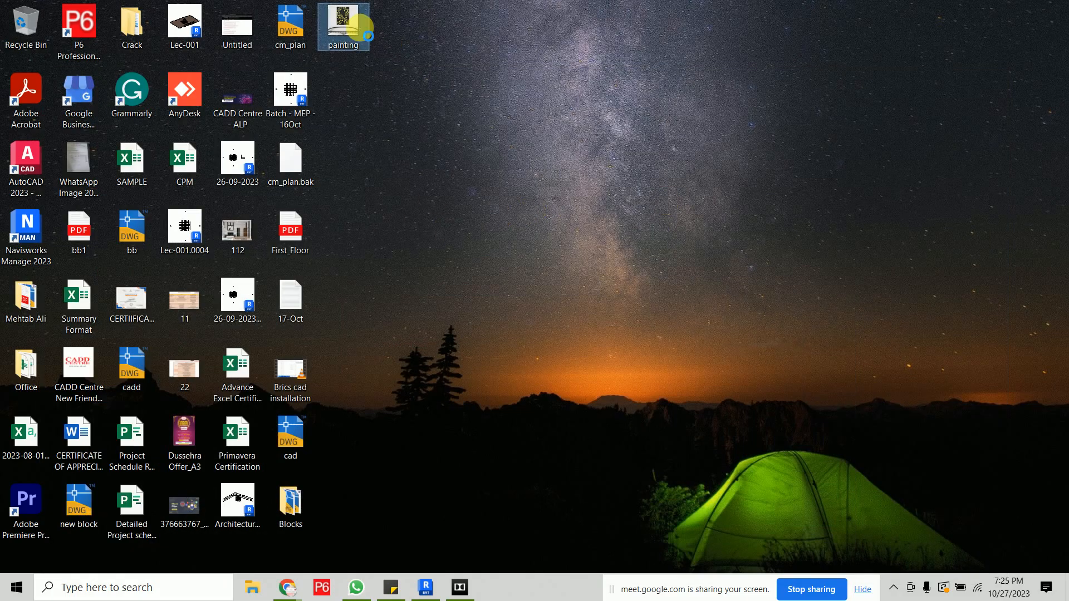
{"action": "right_click", "coordinate": [360, 28]}
{"action": "mouse_move", "coordinate": [551, 106]}
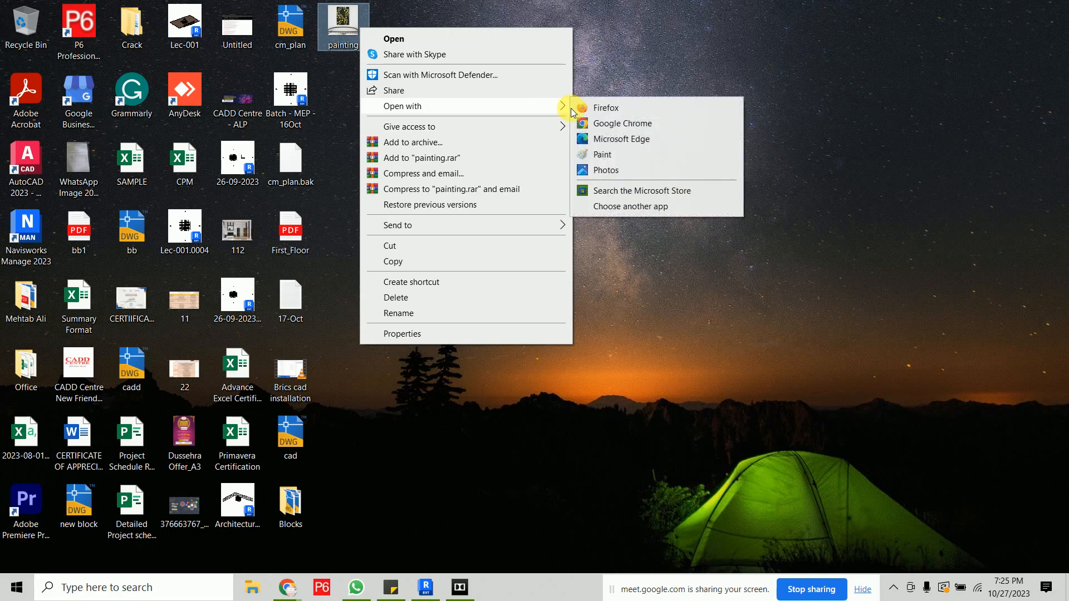
{"action": "left_click", "coordinate": [619, 154]}
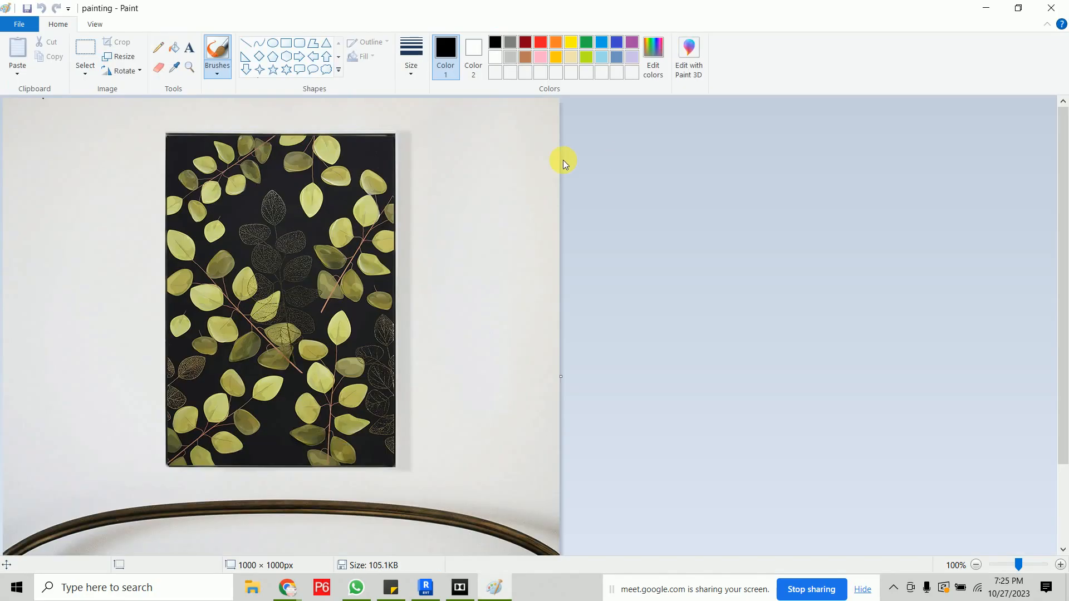
- Select just the canvas painting within the image and crop to it
{"action": "left_click", "coordinate": [84, 64]}
{"action": "mouse_move", "coordinate": [166, 135]}
{"action": "left_mouse_down"}
{"action": "mouse_move", "coordinate": [302, 402]}
{"action": "mouse_move", "coordinate": [360, 456]}
{"action": "mouse_move", "coordinate": [401, 472]}
{"action": "left_mouse_up"}
{"action": "left_click", "coordinate": [117, 45]}
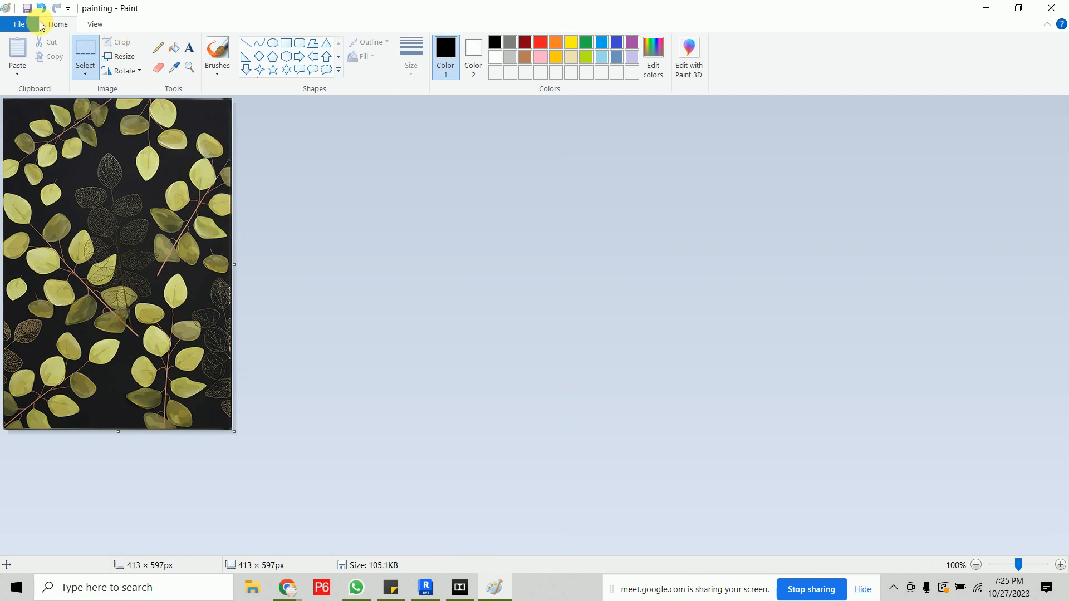
- Save the cropped image as a PNG picture named painting on the Desktop
{"action": "left_click", "coordinate": [22, 24]}
{"action": "mouse_move", "coordinate": [122, 139]}
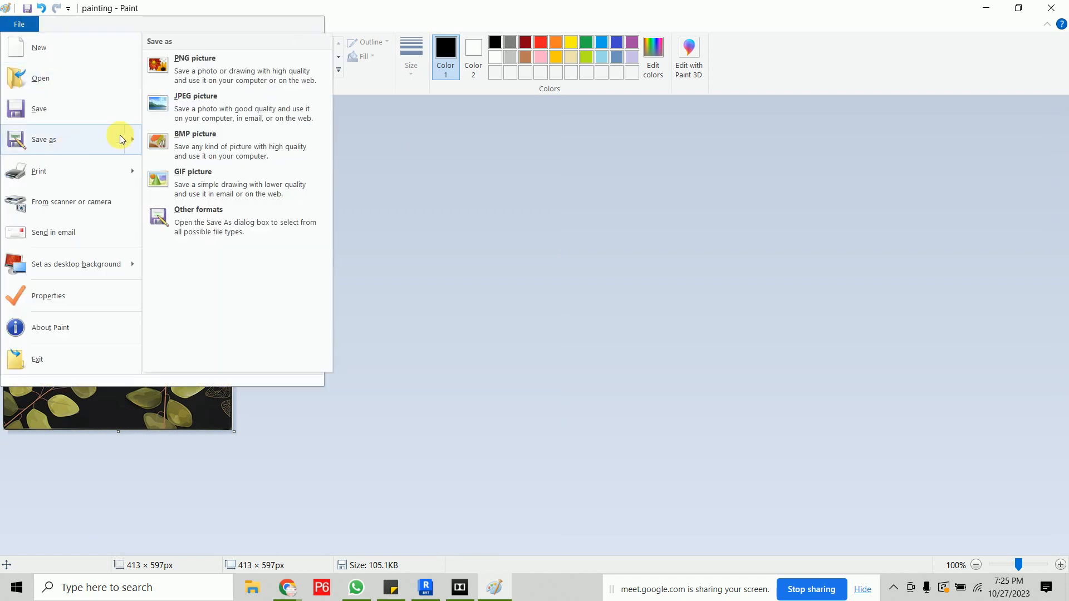
{"action": "left_click", "coordinate": [240, 73]}
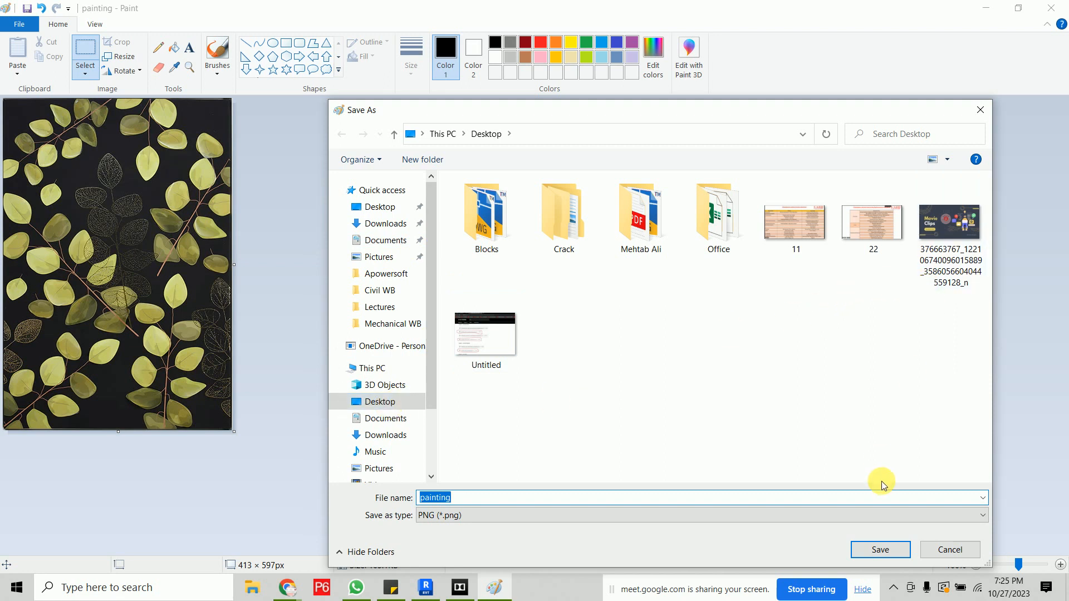
{"action": "left_click", "coordinate": [900, 556]}
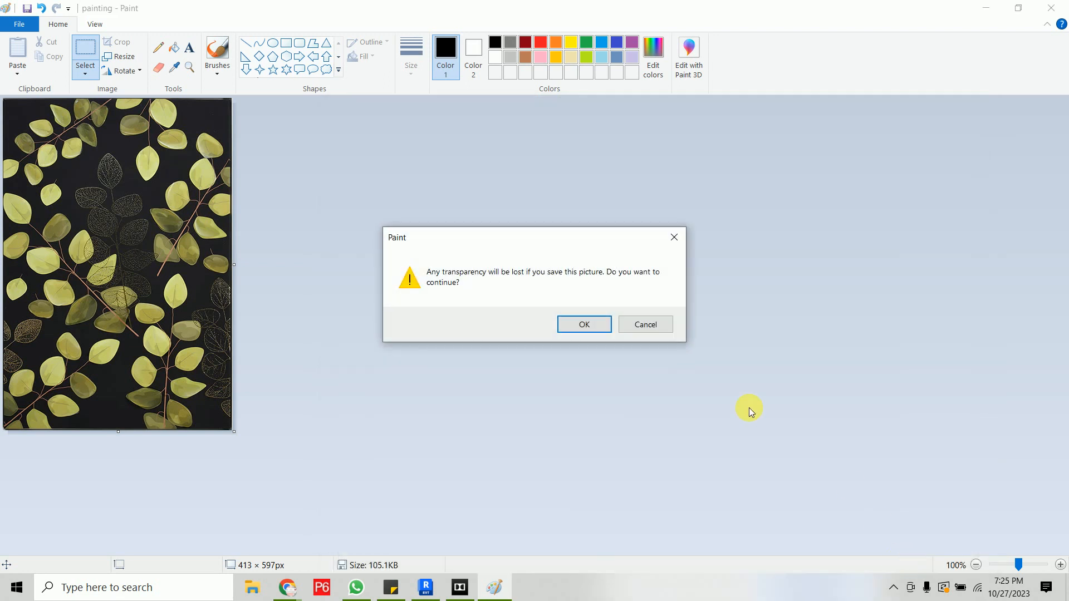
{"action": "left_click", "coordinate": [581, 320]}
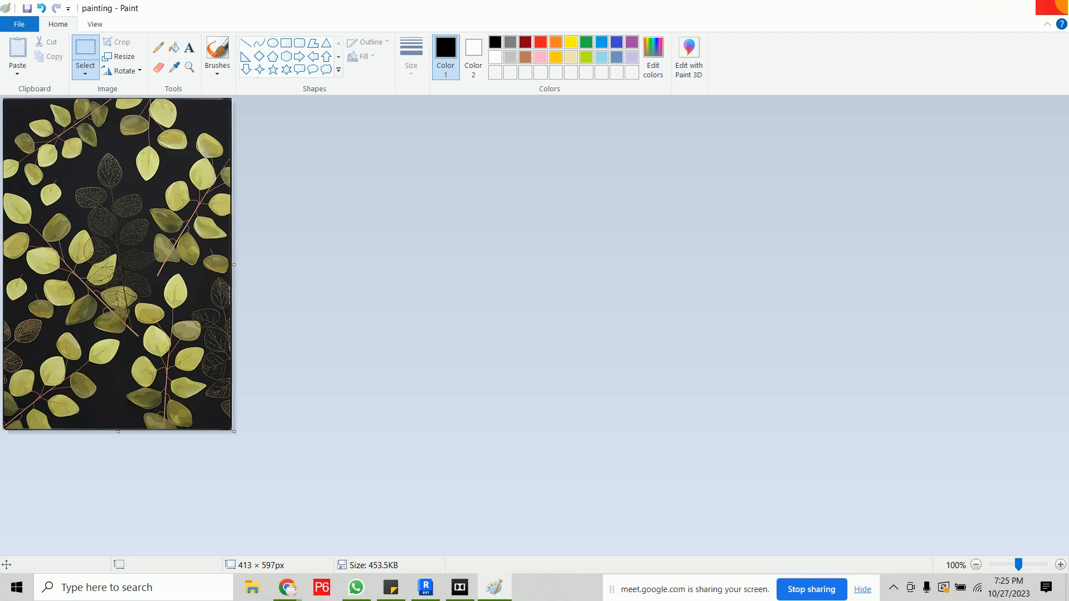
- Close Paint and delete the original WEBP painting file from the Desktop
{"action": "left_click", "coordinate": [1050, 8]}
{"action": "left_click", "coordinate": [343, 30]}
{"action": "key", "text": "Delete"}
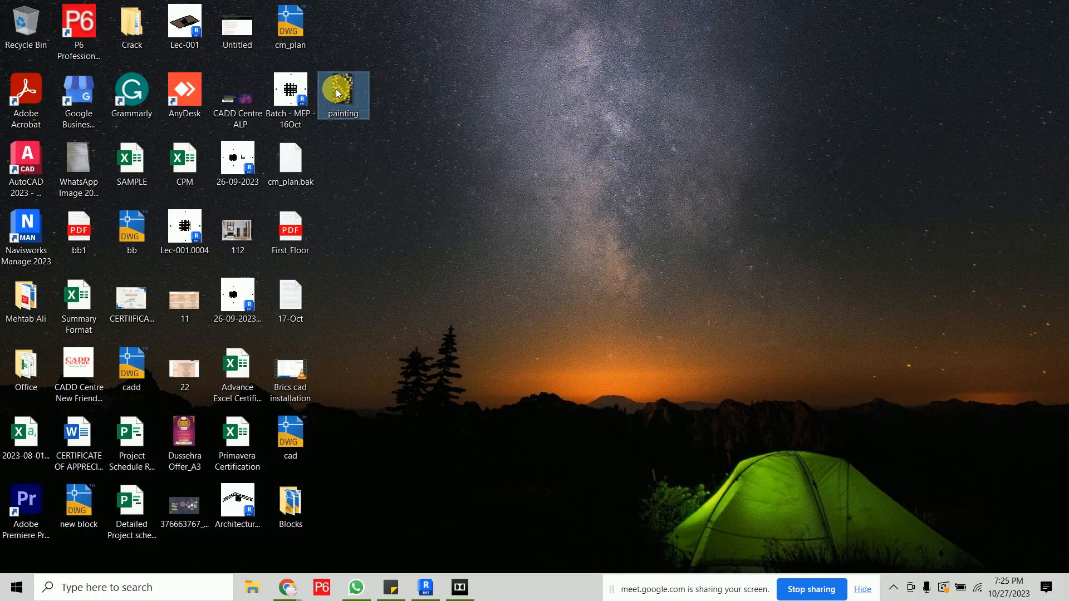
- Preview the PNG painting and check its pixel dimensions in the file's properties
{"action": "double_click", "coordinate": [337, 95]}
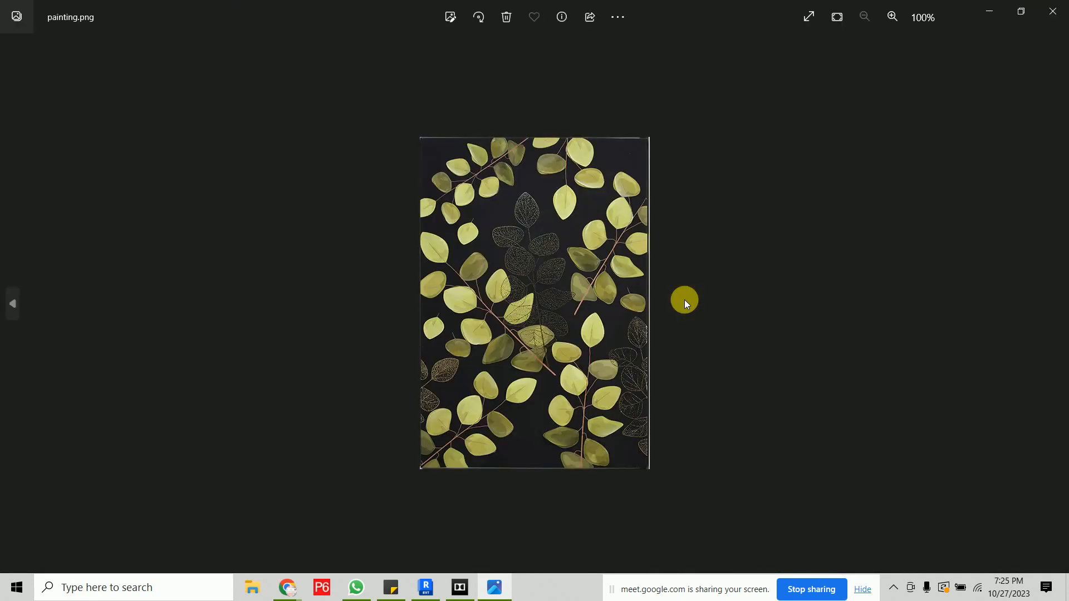
{"action": "key", "text": "alt+F4"}
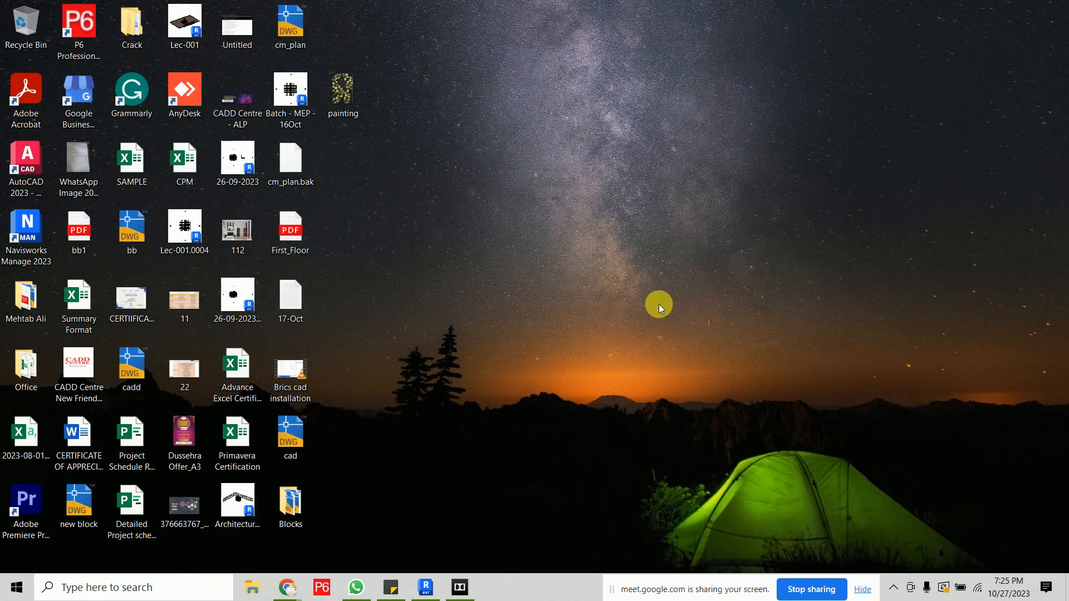
{"action": "right_click", "coordinate": [354, 96]}
{"action": "left_click", "coordinate": [408, 538]}
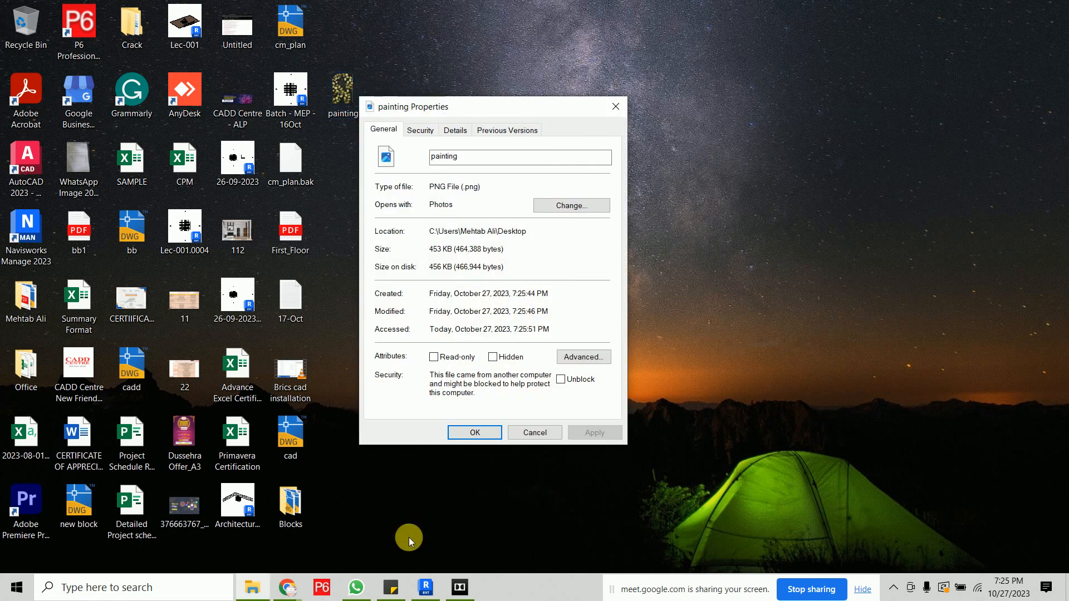
{"action": "left_click", "coordinate": [464, 137]}
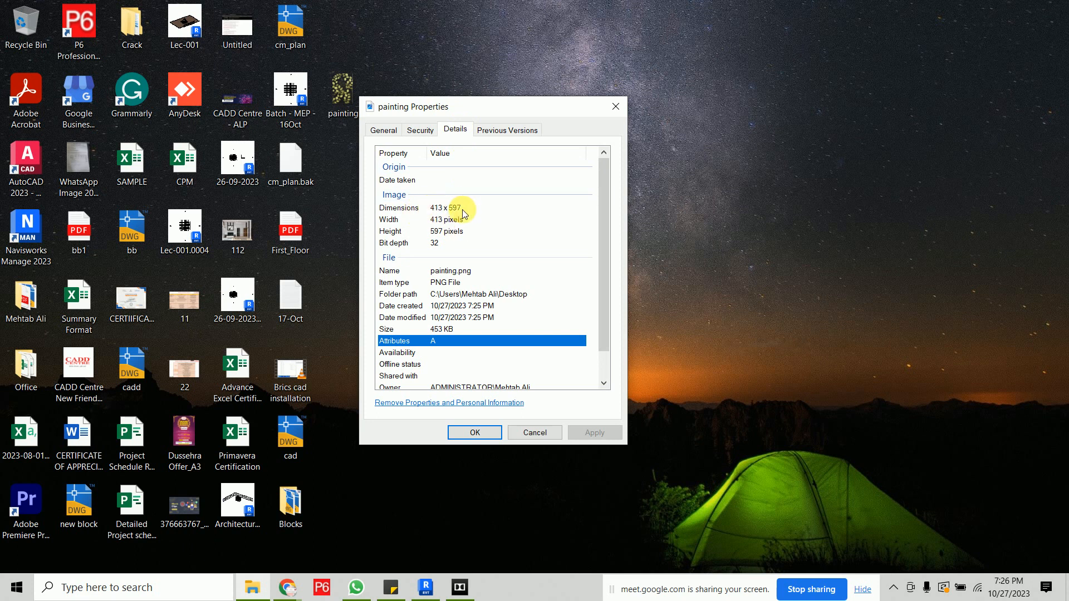
{"action": "left_click", "coordinate": [474, 432]}
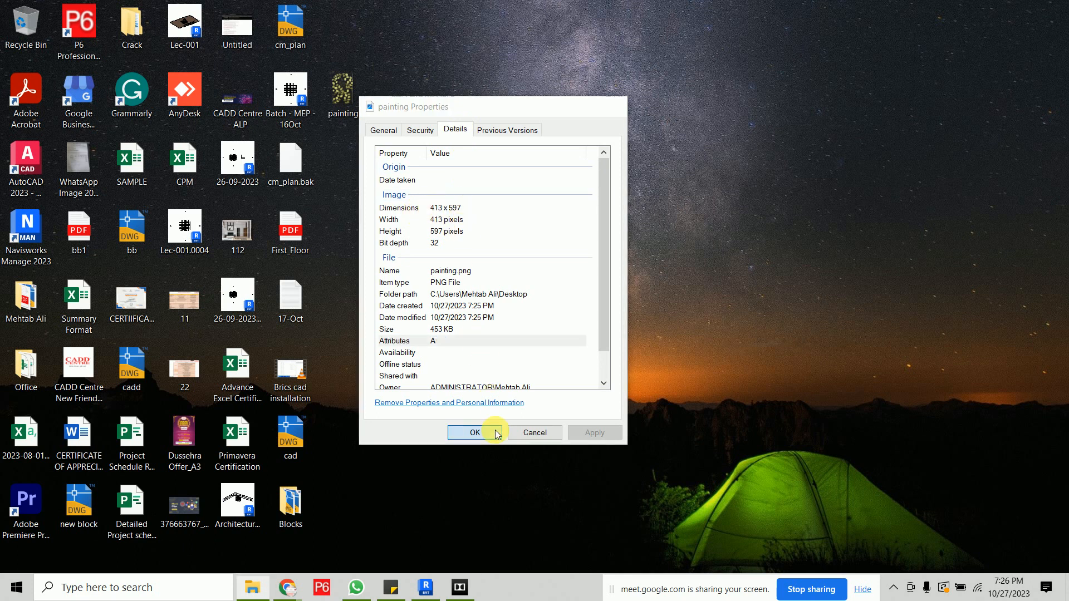
- Back in Revit, set the wall type's structure layer material to Gypsum Wall Board
{"action": "left_click", "coordinate": [425, 587]}
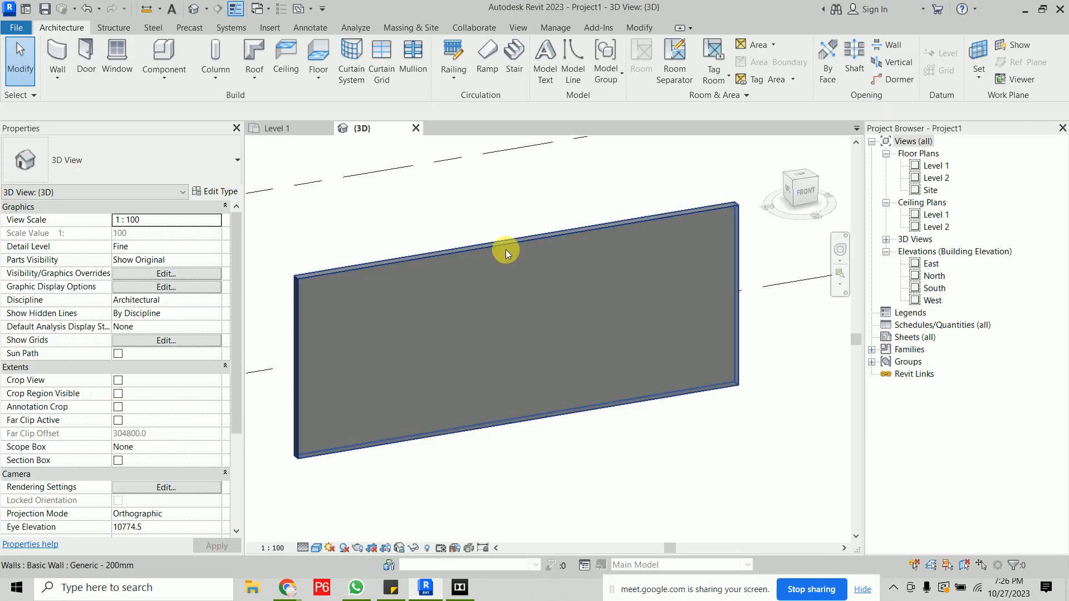
{"action": "left_click", "coordinate": [505, 249]}
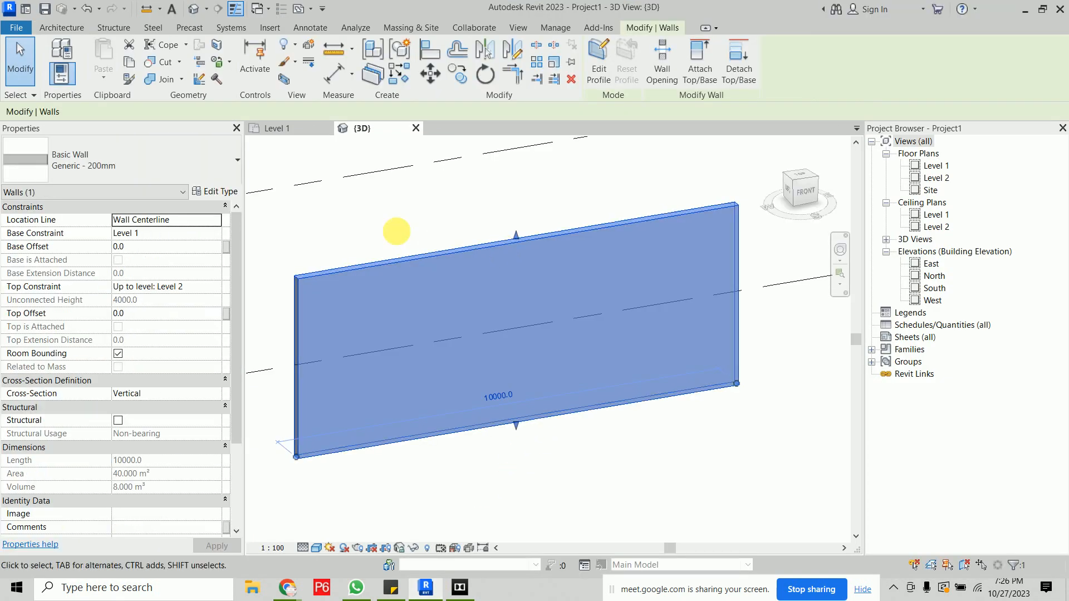
{"action": "left_click", "coordinate": [215, 192]}
{"action": "left_click", "coordinate": [733, 227]}
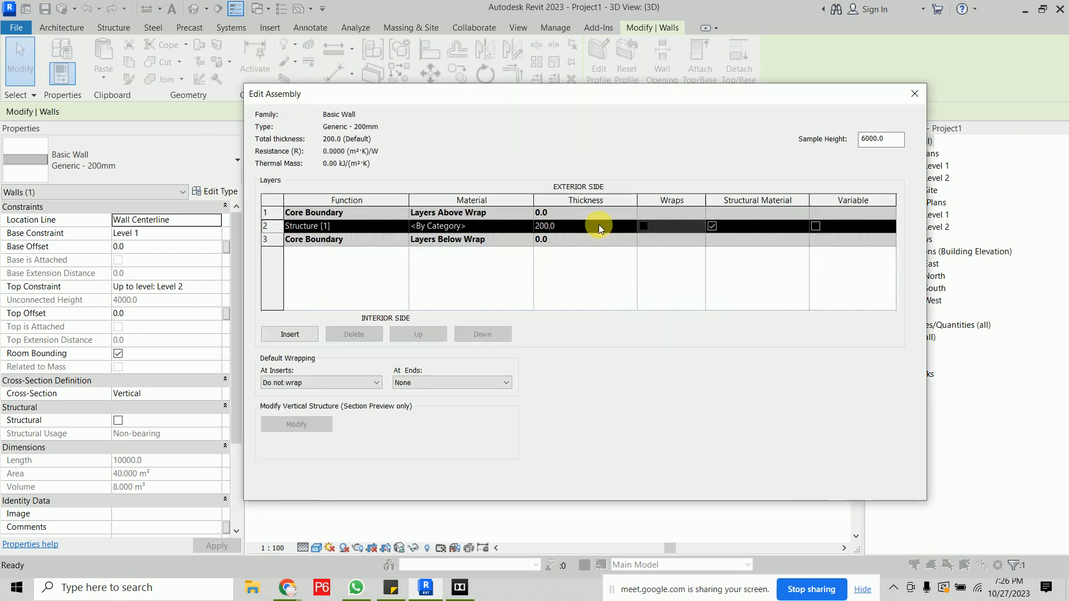
{"action": "left_click", "coordinate": [526, 225]}
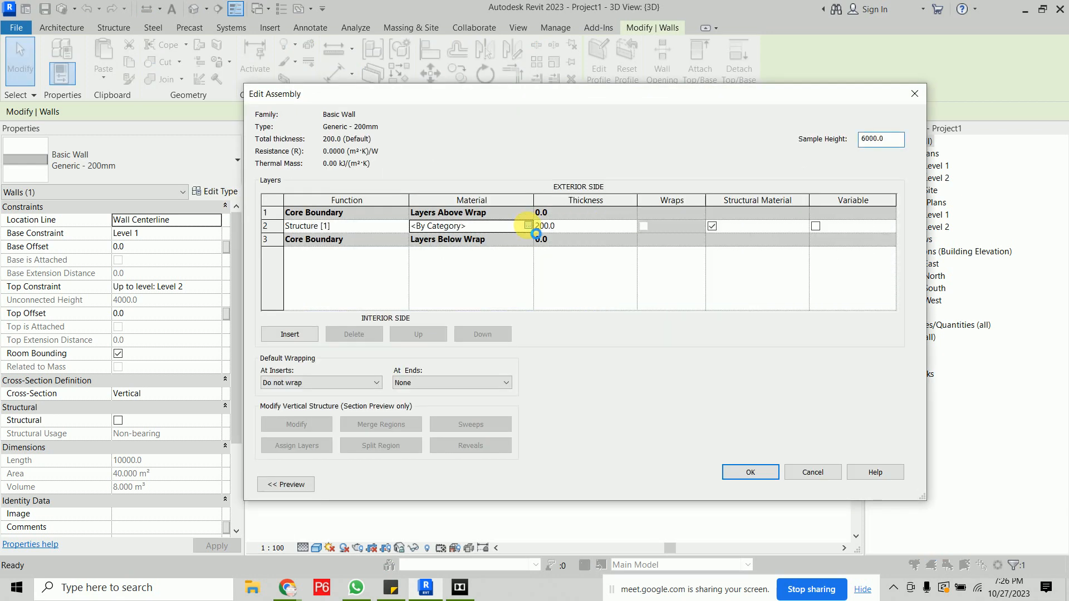
{"action": "left_click", "coordinate": [527, 226]}
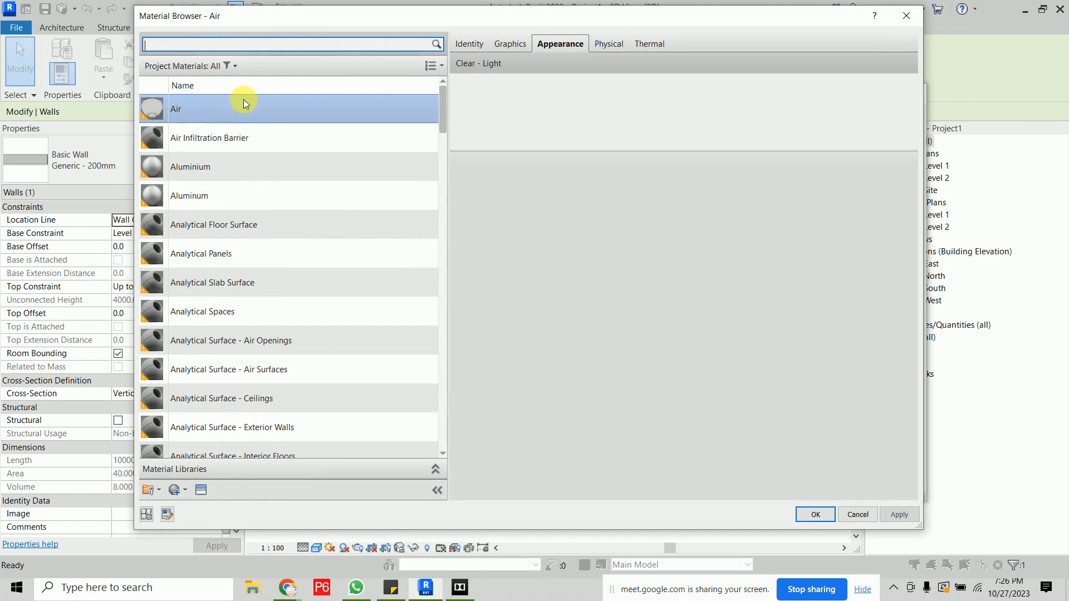
{"action": "scroll", "coordinate": [290, 261], "scroll_direction": "down", "scroll_amount": 4}
{"action": "scroll", "coordinate": [288, 261], "scroll_direction": "down", "scroll_amount": 3}
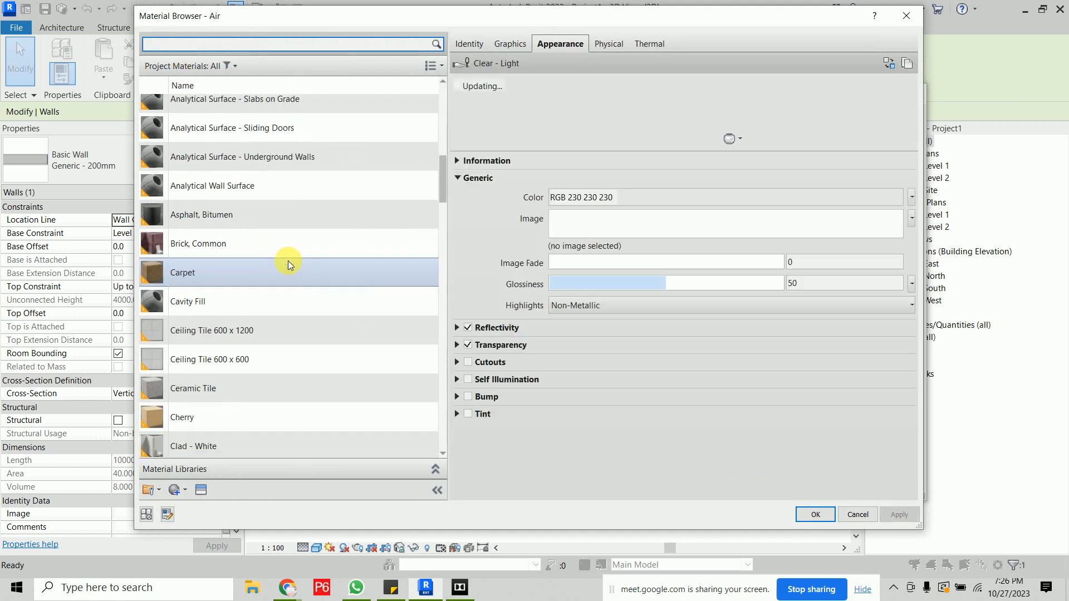
{"action": "scroll", "coordinate": [289, 260], "scroll_direction": "down", "scroll_amount": 3}
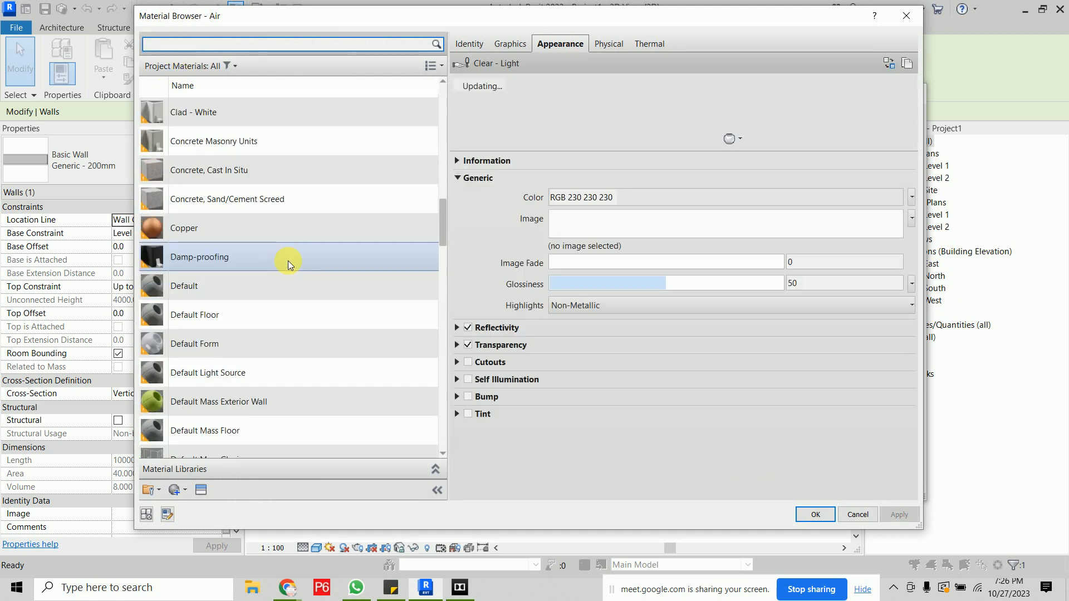
{"action": "scroll", "coordinate": [288, 260], "scroll_direction": "down", "scroll_amount": 7}
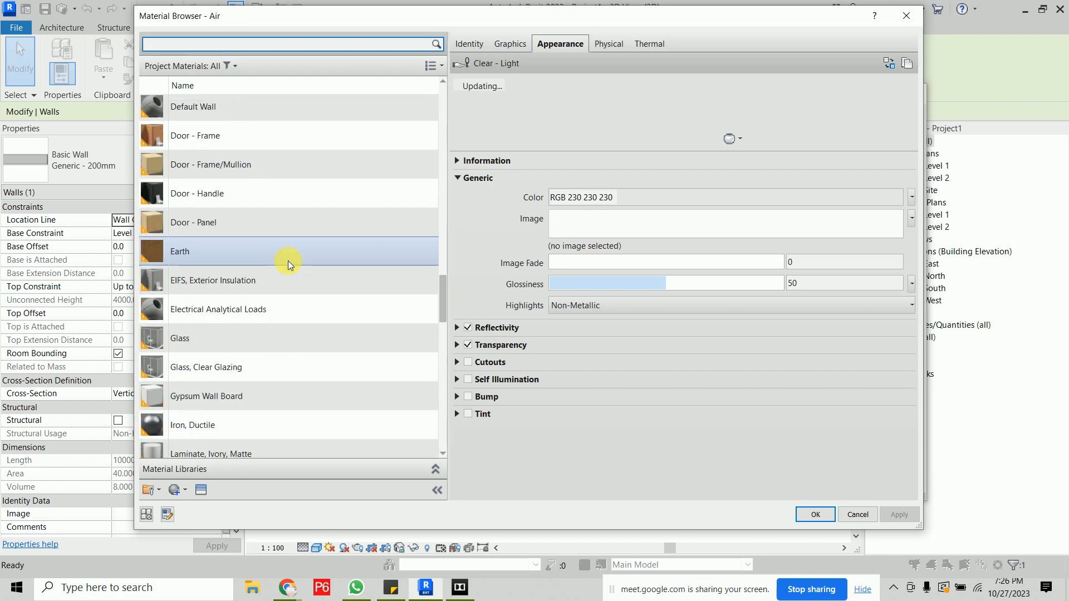
{"action": "scroll", "coordinate": [288, 260], "scroll_direction": "down", "scroll_amount": 2}
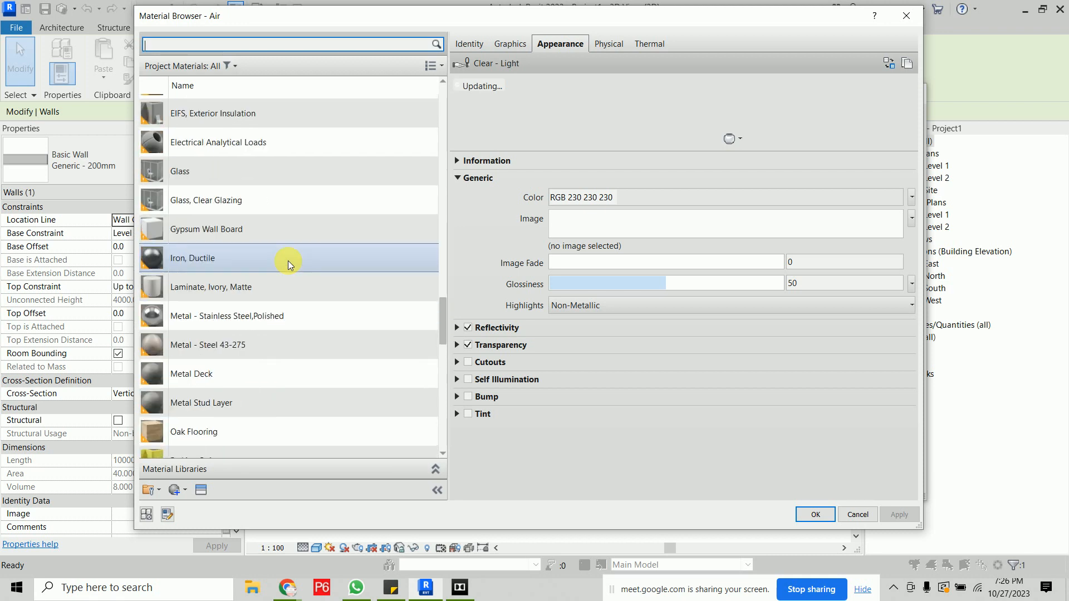
{"action": "left_click", "coordinate": [273, 230]}
{"action": "left_click", "coordinate": [815, 515]}
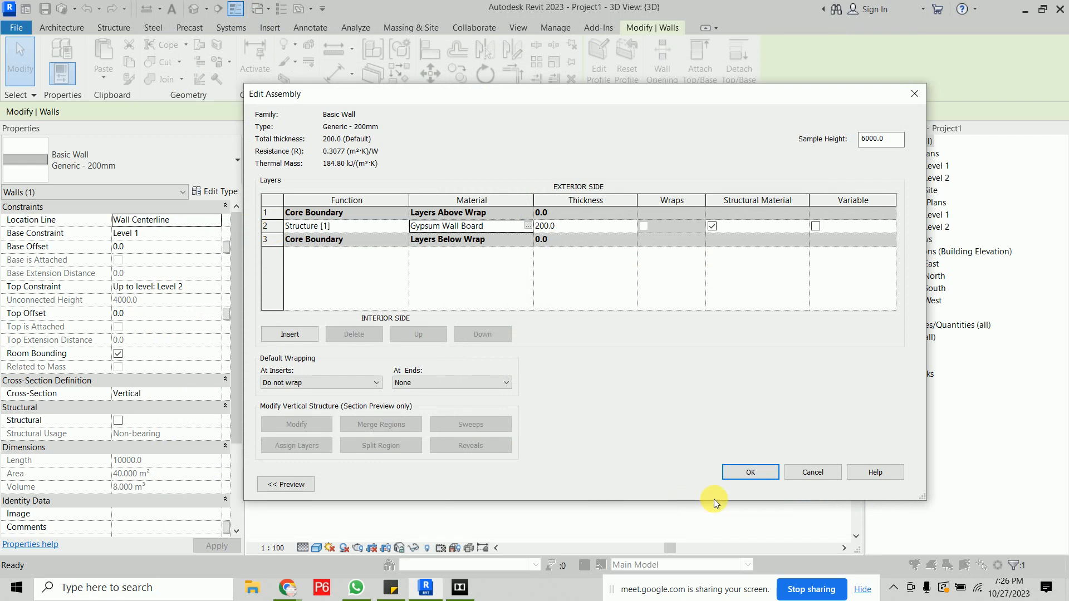
{"action": "left_click", "coordinate": [750, 473]}
{"action": "left_click", "coordinate": [756, 484]}
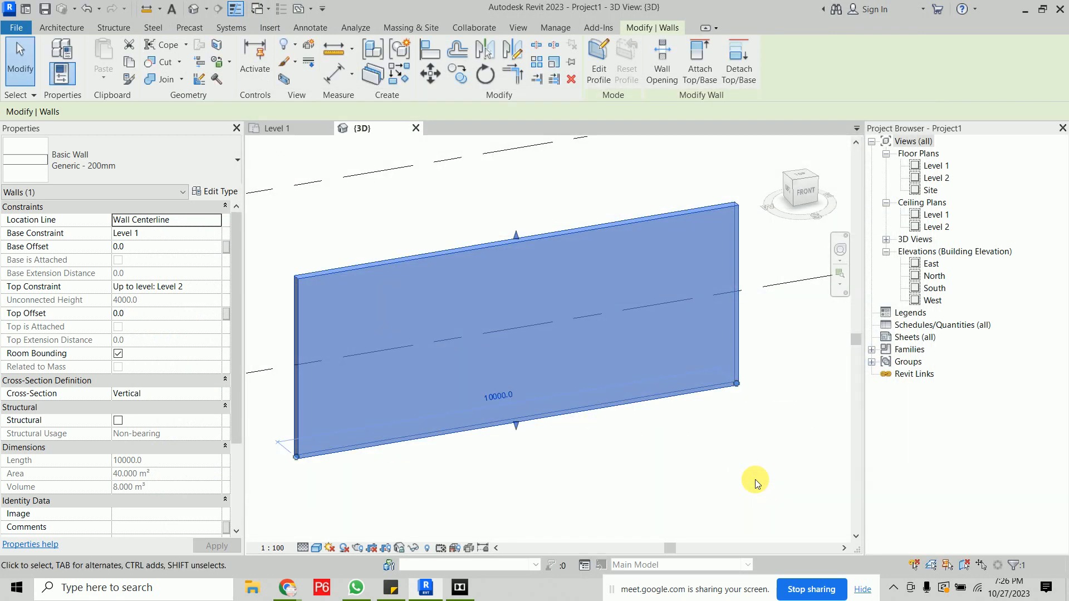
{"action": "left_click", "coordinate": [755, 482]}
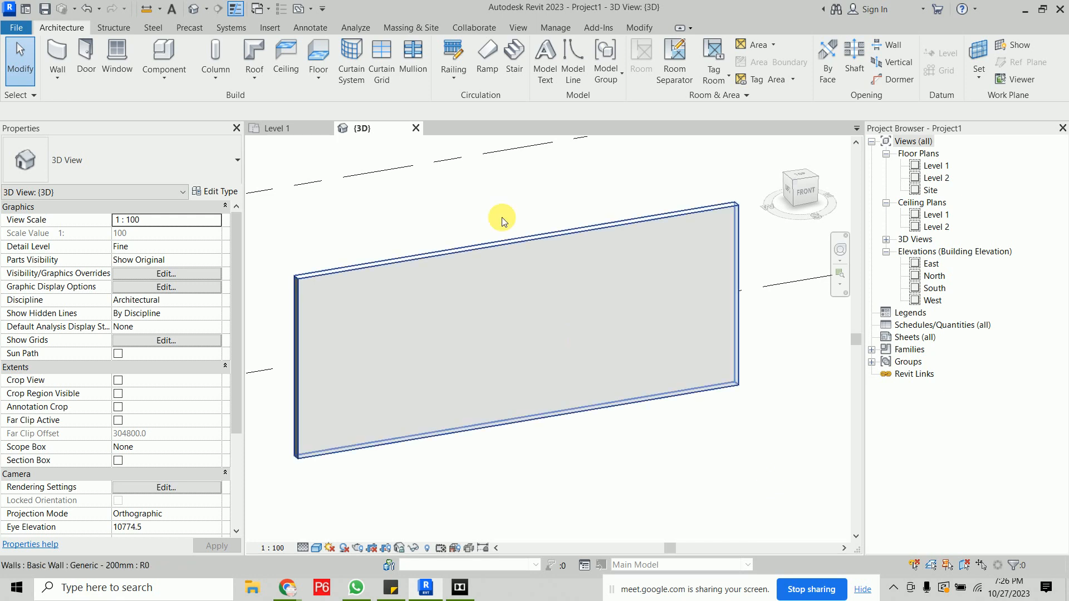
- Create a new decal type using painting.png from the Desktop as its source image
{"action": "left_click", "coordinate": [271, 28]}
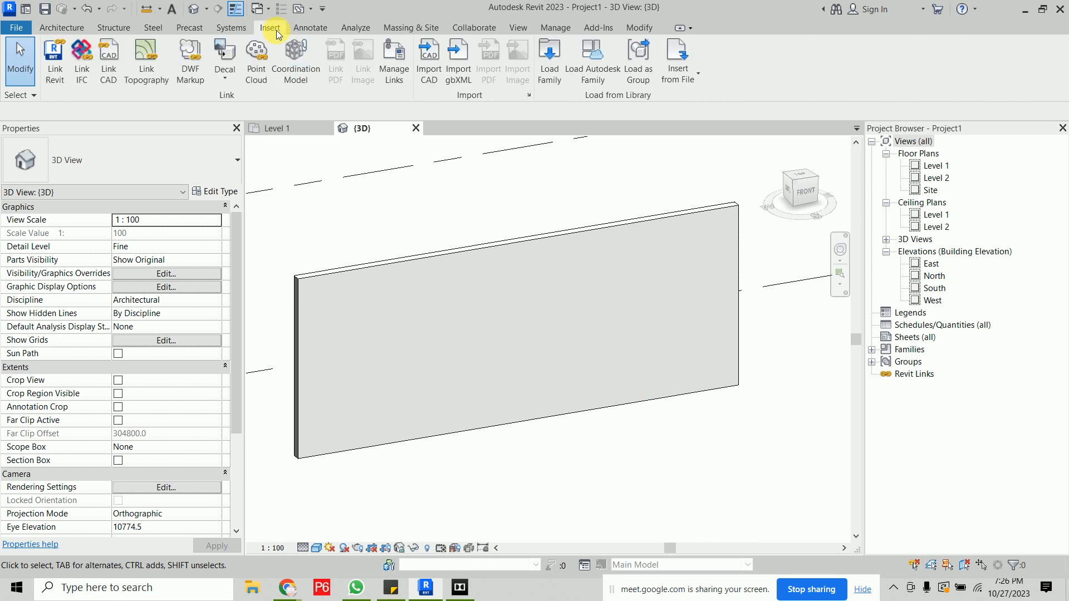
{"action": "left_click", "coordinate": [226, 77]}
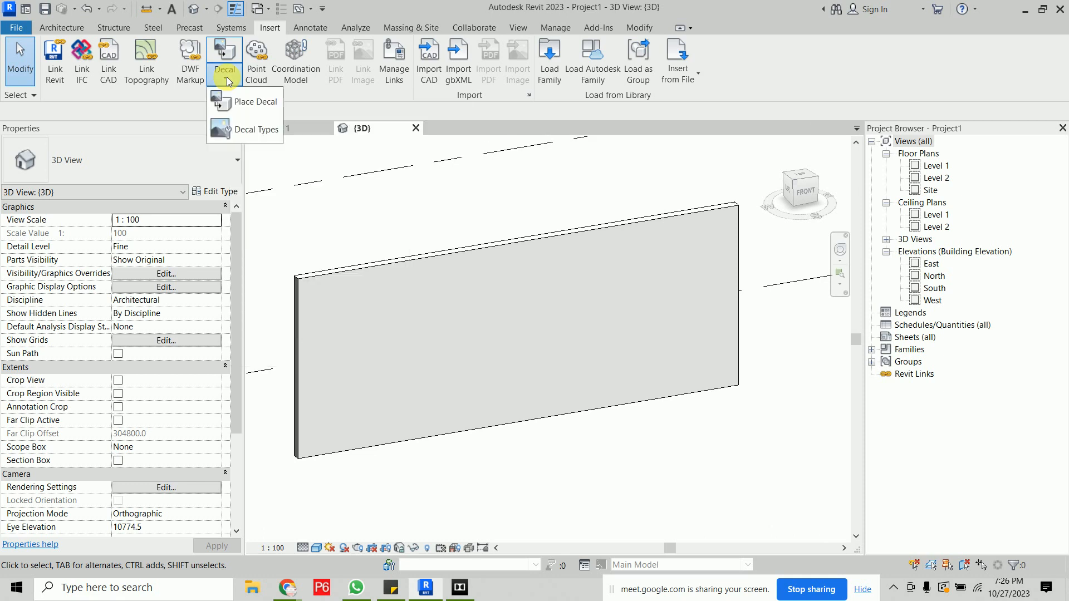
{"action": "left_click", "coordinate": [249, 112]}
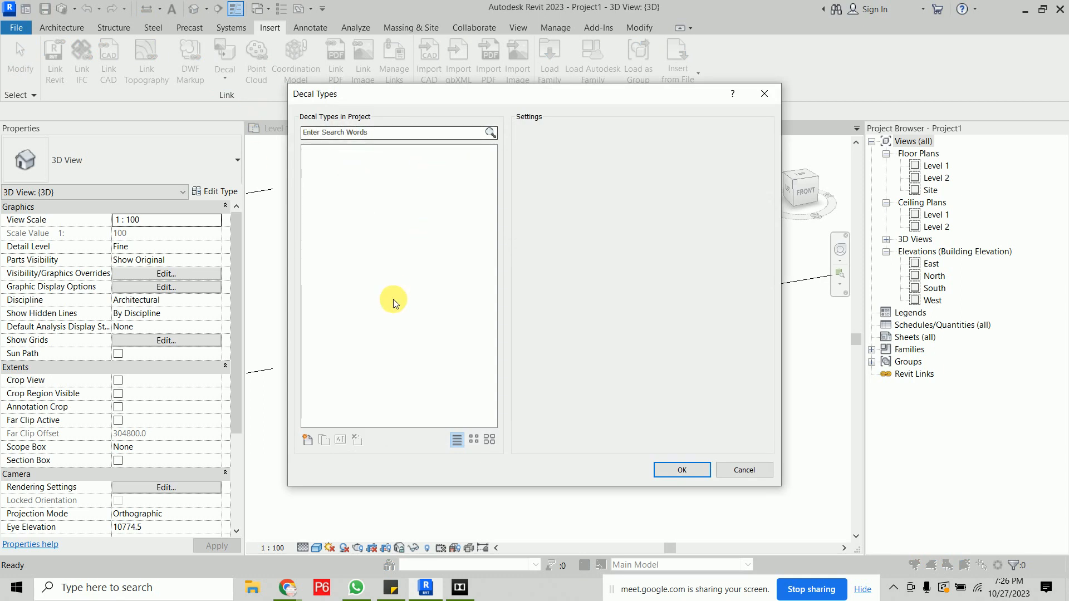
{"action": "left_click", "coordinate": [308, 440]}
{"action": "left_click", "coordinate": [430, 320]}
{"action": "left_click", "coordinate": [760, 133]}
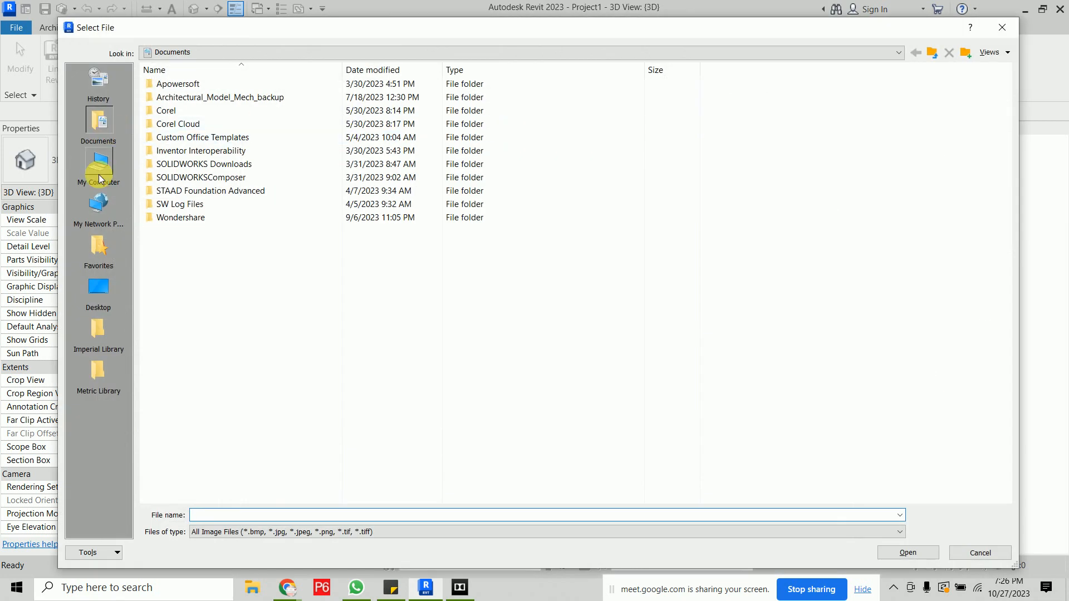
{"action": "left_click", "coordinate": [99, 288]}
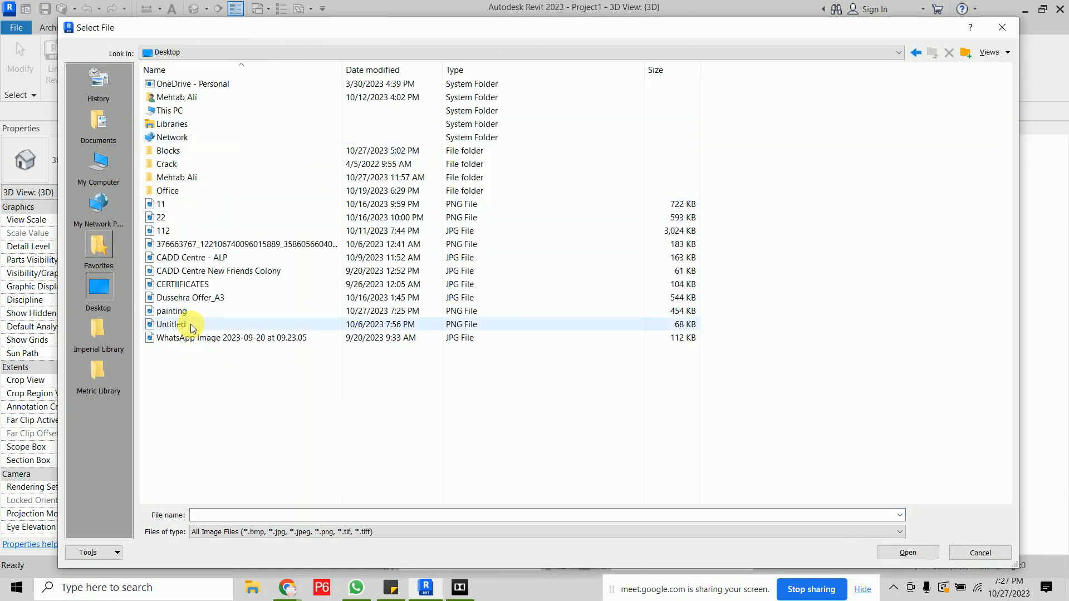
{"action": "left_click", "coordinate": [167, 311]}
{"action": "left_click", "coordinate": [902, 553]}
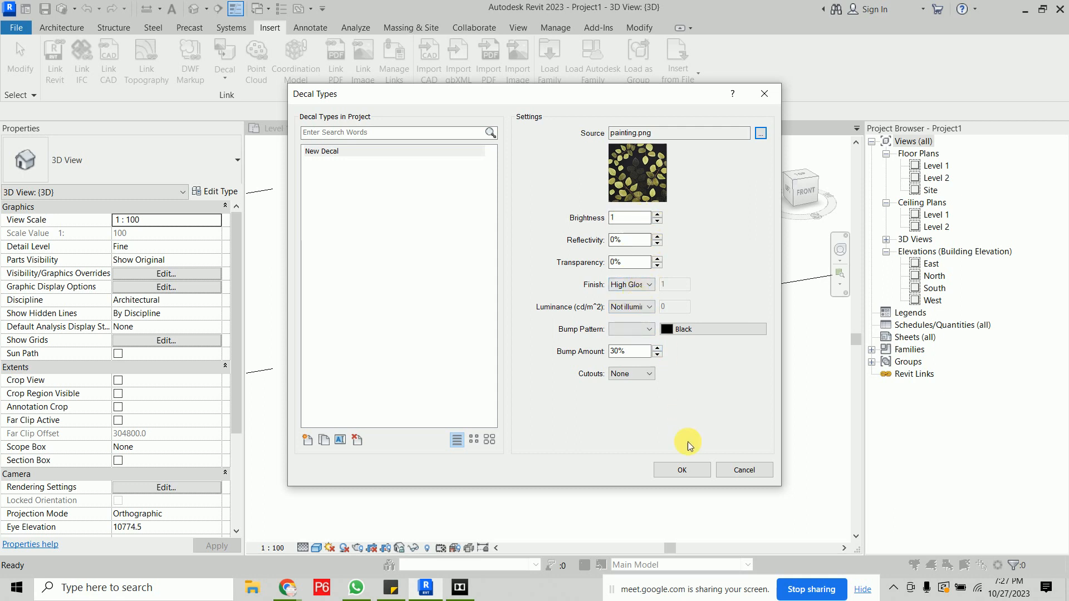
{"action": "left_click", "coordinate": [700, 468]}
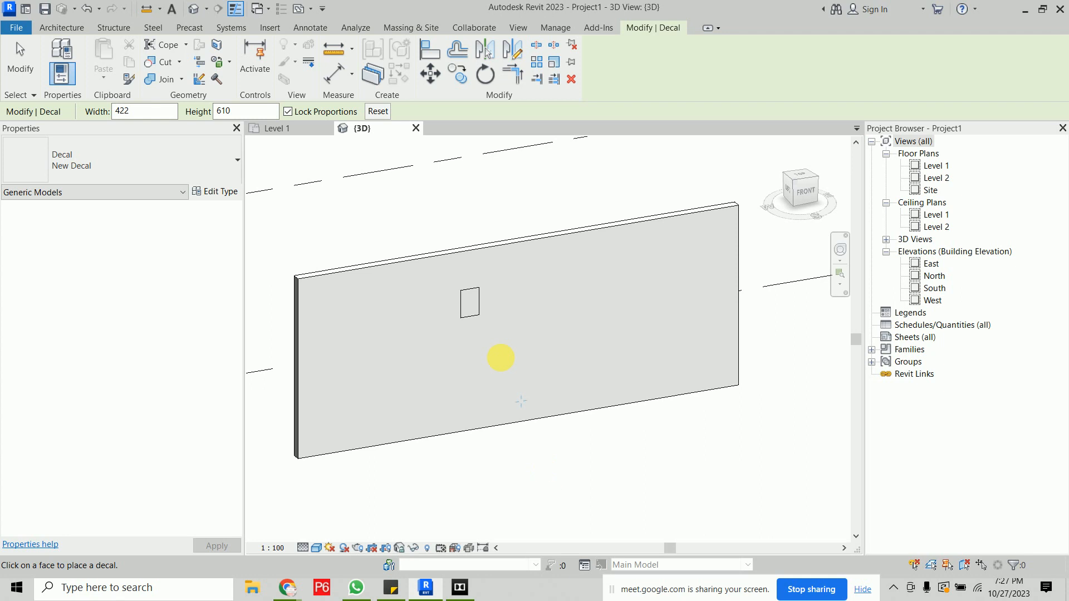
- Select the placed decal, enlarge it to about 946 × 1367 mm and shift it on the wall
{"action": "key", "text": "Escape"}
{"action": "scroll", "coordinate": [469, 288], "scroll_direction": "up", "scroll_amount": 5}
{"action": "left_click", "coordinate": [494, 342]}
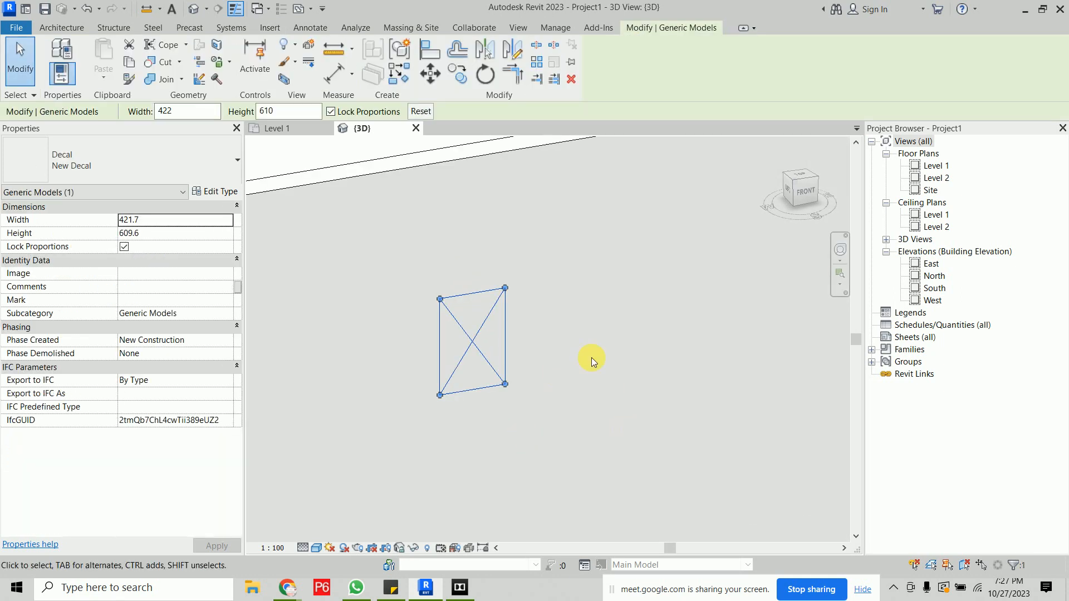
{"action": "left_click_drag", "start_coordinate": [505, 290], "coordinate": [601, 203]}
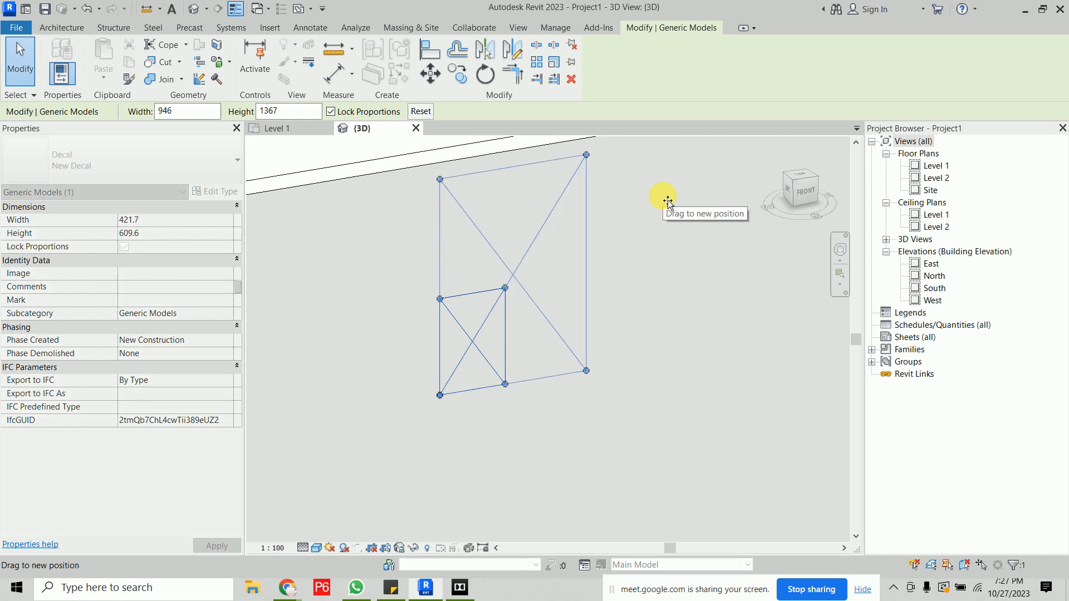
{"action": "scroll", "coordinate": [553, 313], "scroll_direction": "down", "scroll_amount": 3}
{"action": "left_click_drag", "start_coordinate": [535, 296], "coordinate": [574, 338]}
{"action": "scroll", "coordinate": [594, 394], "scroll_direction": "down", "scroll_amount": 1}
{"action": "scroll", "coordinate": [594, 397], "scroll_direction": "down", "scroll_amount": 3}
{"action": "middle_click_drag", "start_coordinate": [561, 436], "coordinate": [599, 451], "text": "shift"}
{"action": "left_click", "coordinate": [603, 439]}
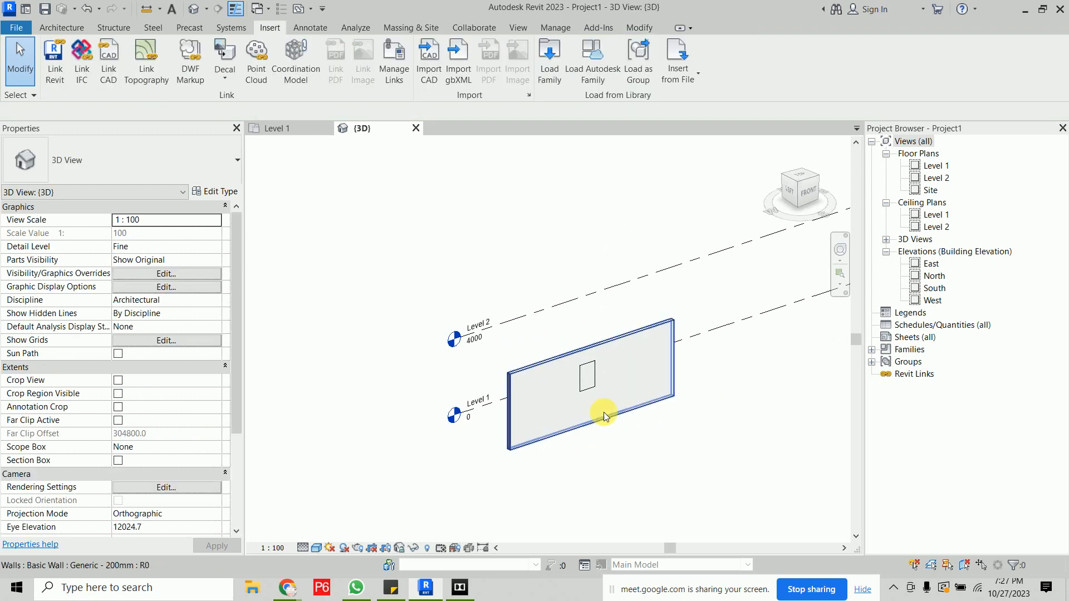
- Switch the 3D view's visual style to Realistic to display the painting on the wall
{"action": "scroll", "coordinate": [604, 413], "scroll_direction": "up", "scroll_amount": 4}
{"action": "middle_click_drag", "start_coordinate": [597, 406], "coordinate": [555, 382]}
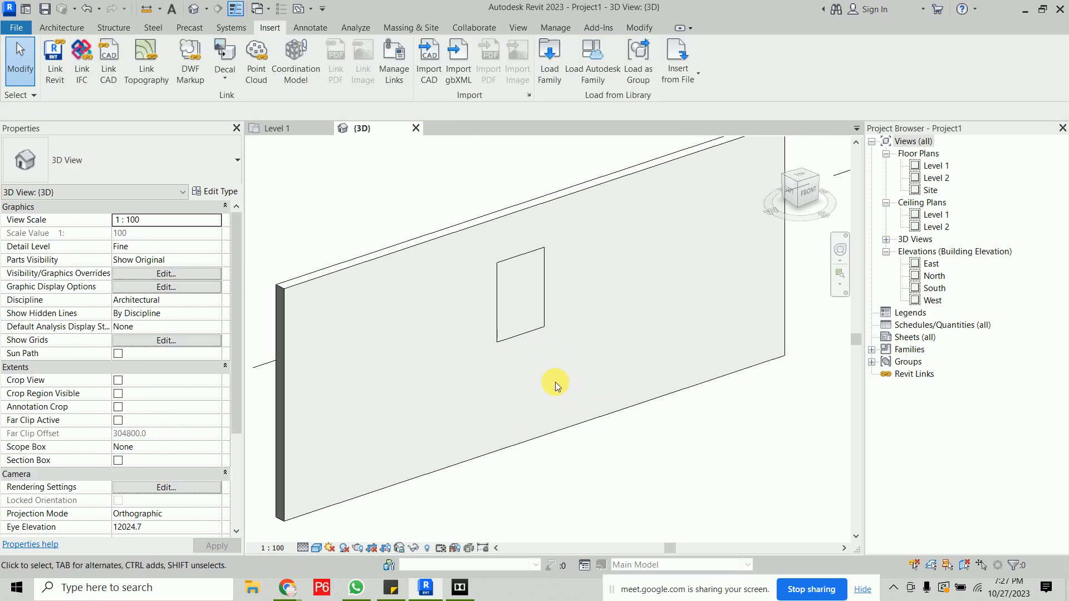
{"action": "scroll", "coordinate": [556, 318], "scroll_direction": "up", "scroll_amount": 2}
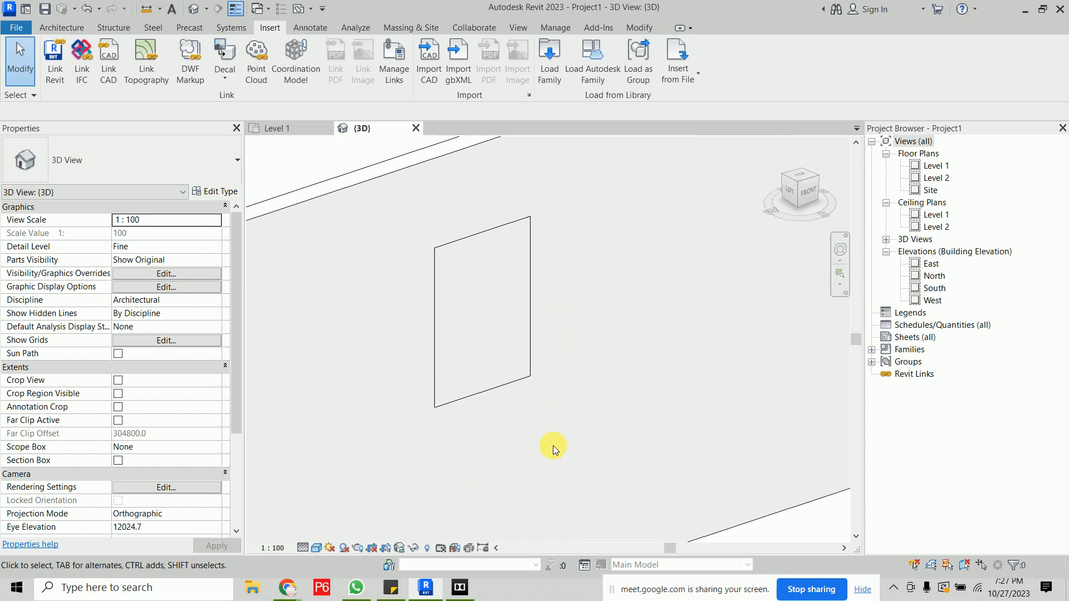
{"action": "left_click", "coordinate": [316, 550]}
{"action": "left_click", "coordinate": [340, 522]}
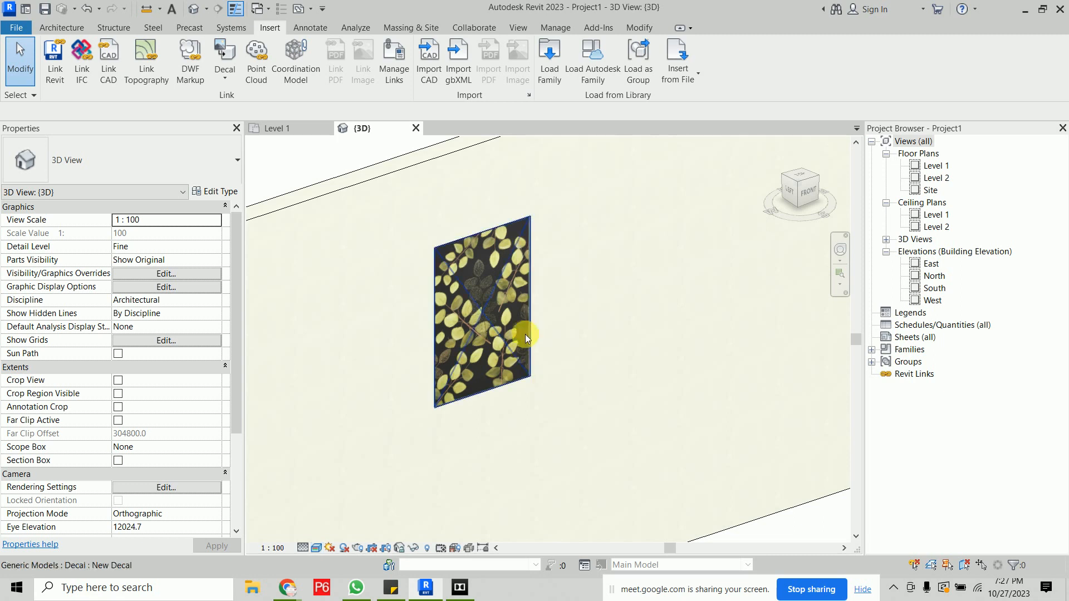
- Select the decal and enlarge it to about 1170 × 1691 mm
{"action": "scroll", "coordinate": [513, 312], "scroll_direction": "up", "scroll_amount": 2}
{"action": "scroll", "coordinate": [513, 312], "scroll_direction": "down", "scroll_amount": 2}
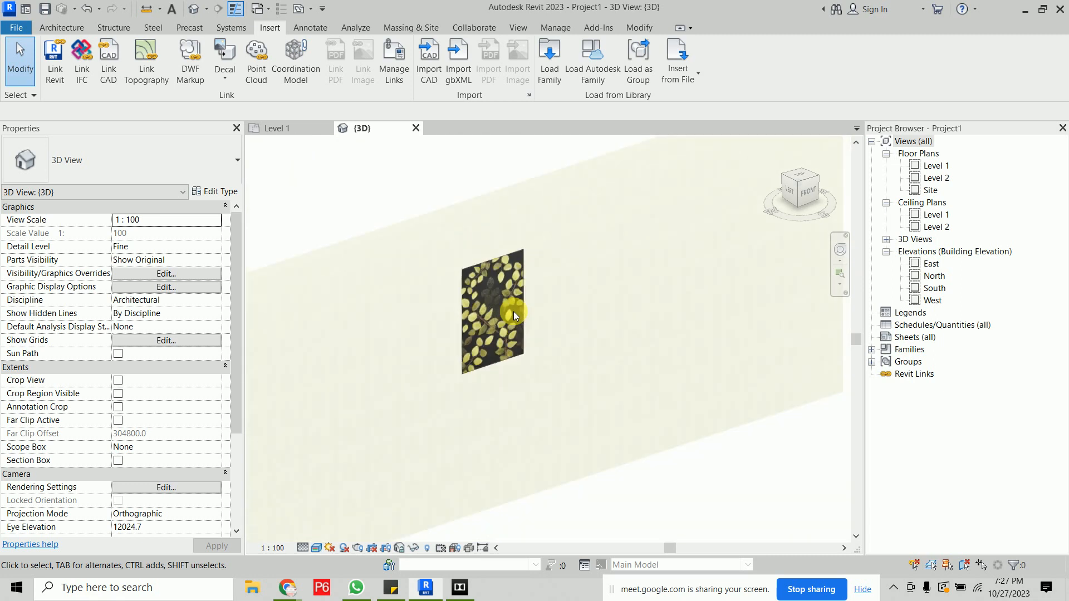
{"action": "scroll", "coordinate": [514, 312], "scroll_direction": "up", "scroll_amount": 2}
{"action": "left_click", "coordinate": [516, 285]}
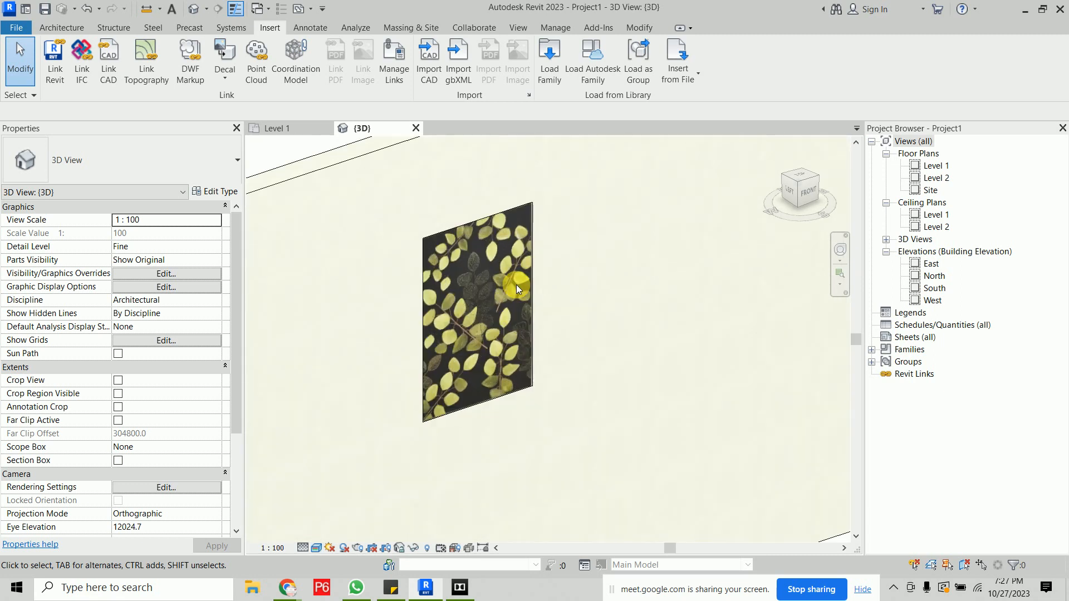
{"action": "left_click", "coordinate": [523, 205]}
{"action": "left_click_drag", "start_coordinate": [533, 201], "coordinate": [665, 207]}
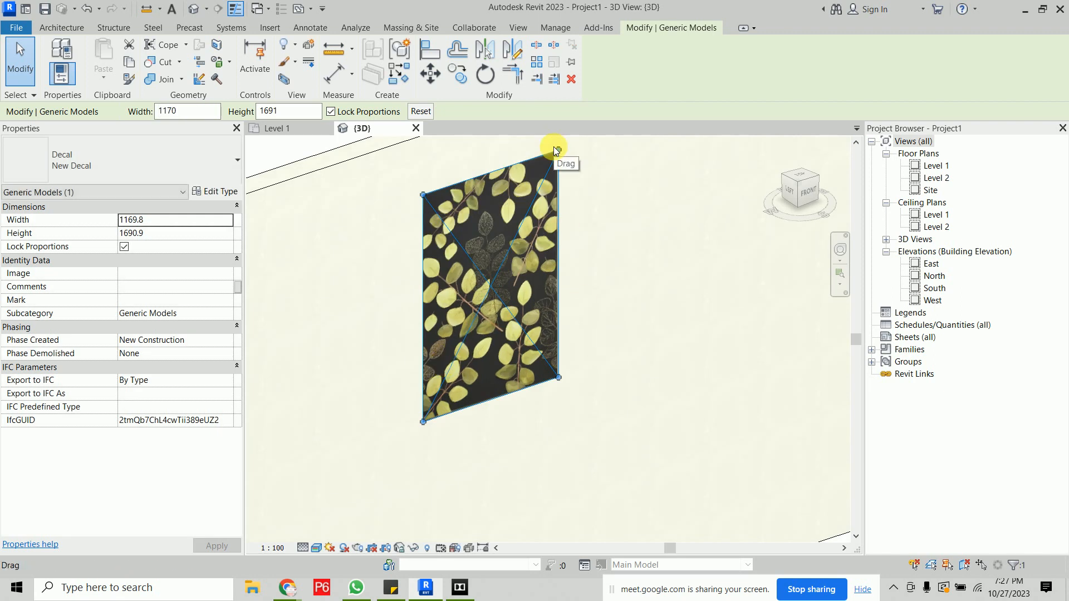
- Try stretching the decal to about 2294 × 1250 mm with proportions unlocked, then undo it
{"action": "left_click", "coordinate": [124, 248]}
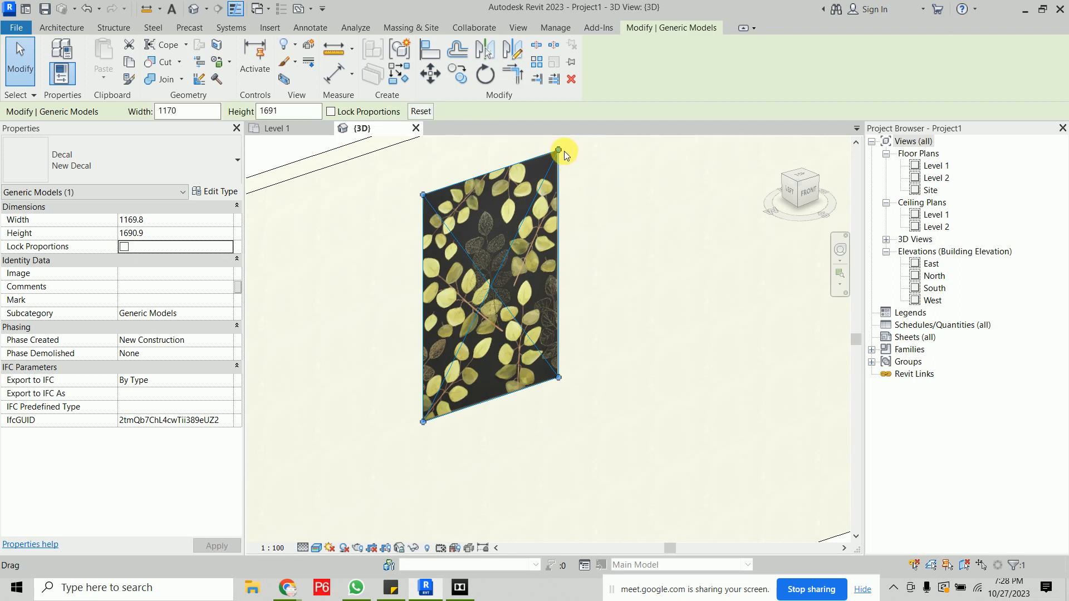
{"action": "left_click_drag", "start_coordinate": [572, 156], "coordinate": [690, 169]}
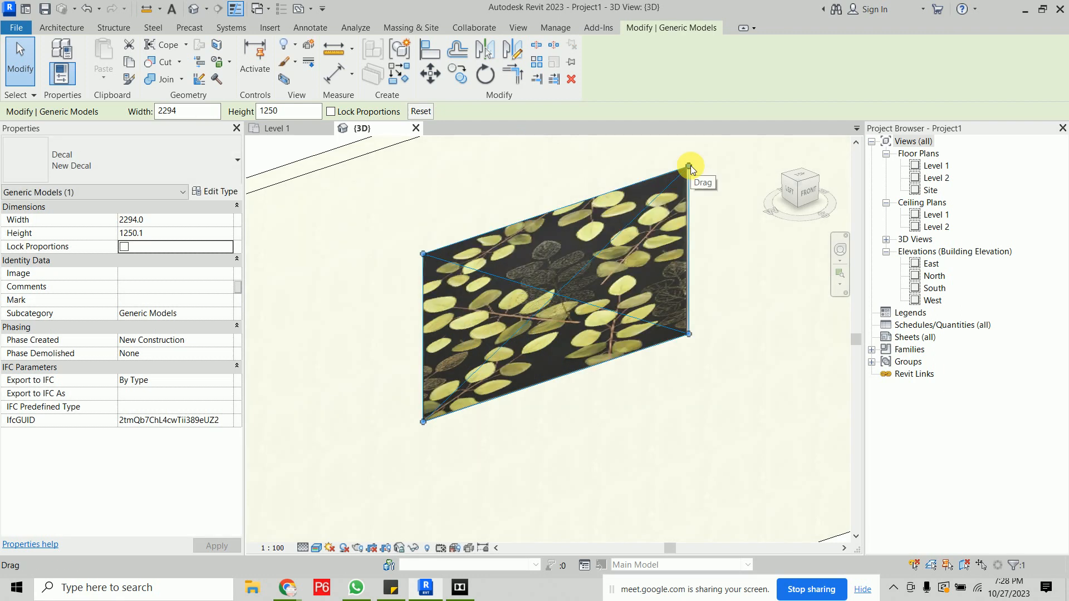
{"action": "key", "text": "ctrl+z"}
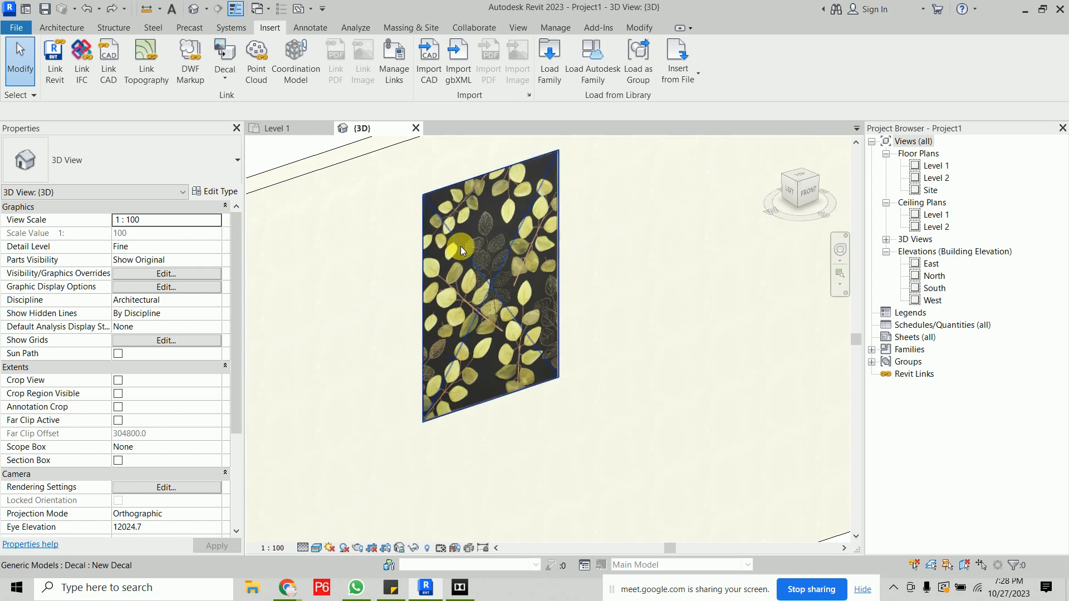
- Select the decal and enlarge it proportionally to about 1923 × 2780 mm
{"action": "left_click", "coordinate": [461, 250]}
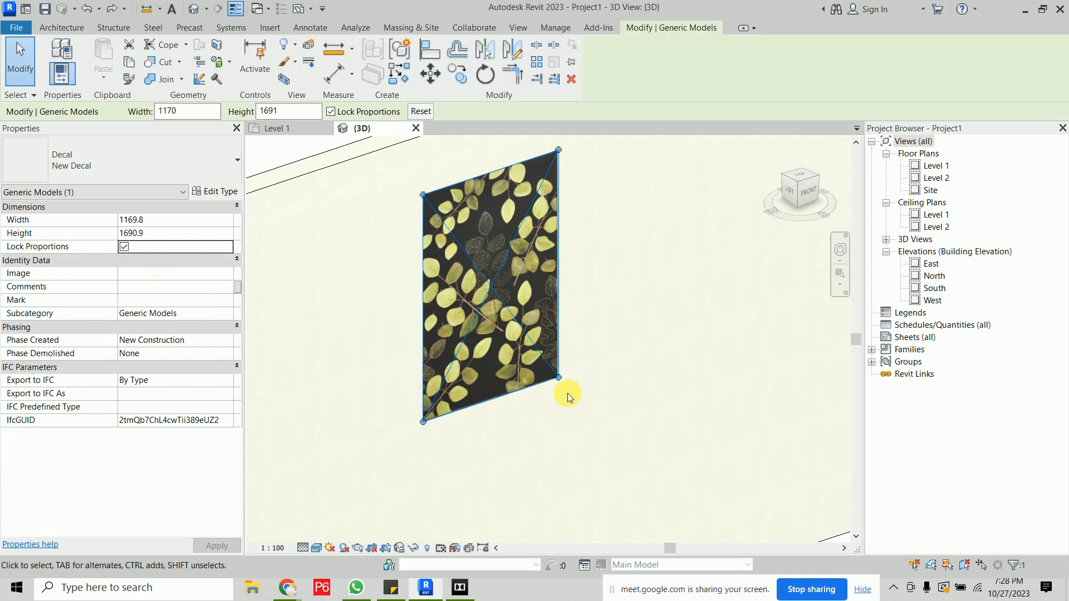
{"action": "left_click_drag", "start_coordinate": [557, 378], "coordinate": [702, 429]}
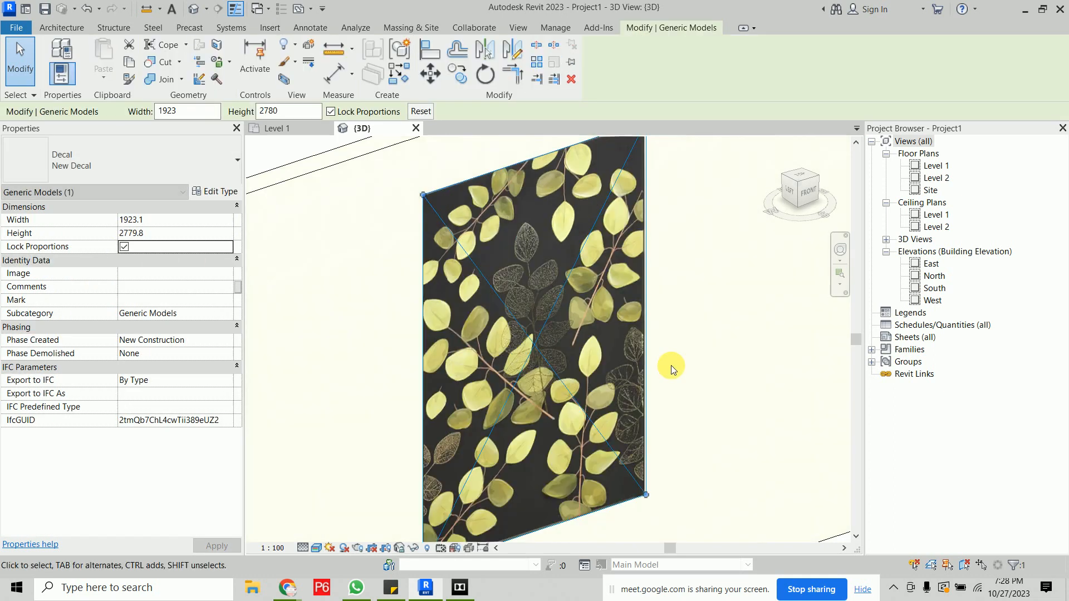
{"action": "scroll", "coordinate": [671, 366], "scroll_direction": "down", "scroll_amount": 3}
{"action": "middle_click_drag", "start_coordinate": [673, 367], "coordinate": [544, 327]}
{"action": "left_click", "coordinate": [617, 436]}
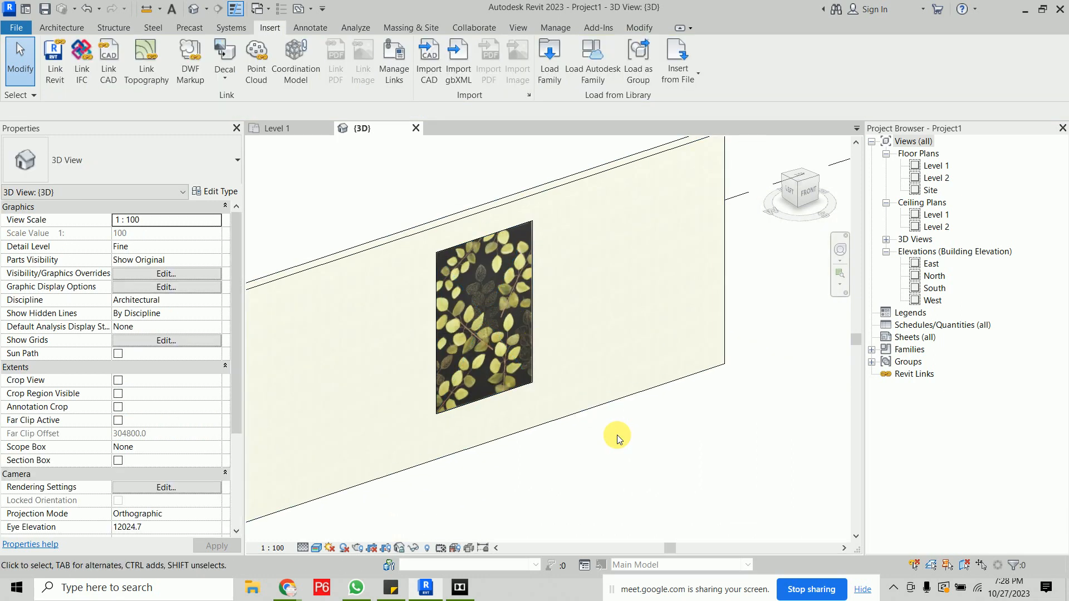
- Shrink the decal proportionally to about 1348 × 1949 mm
{"action": "left_click", "coordinate": [510, 271]}
{"action": "scroll", "coordinate": [529, 223], "scroll_direction": "up", "scroll_amount": 3}
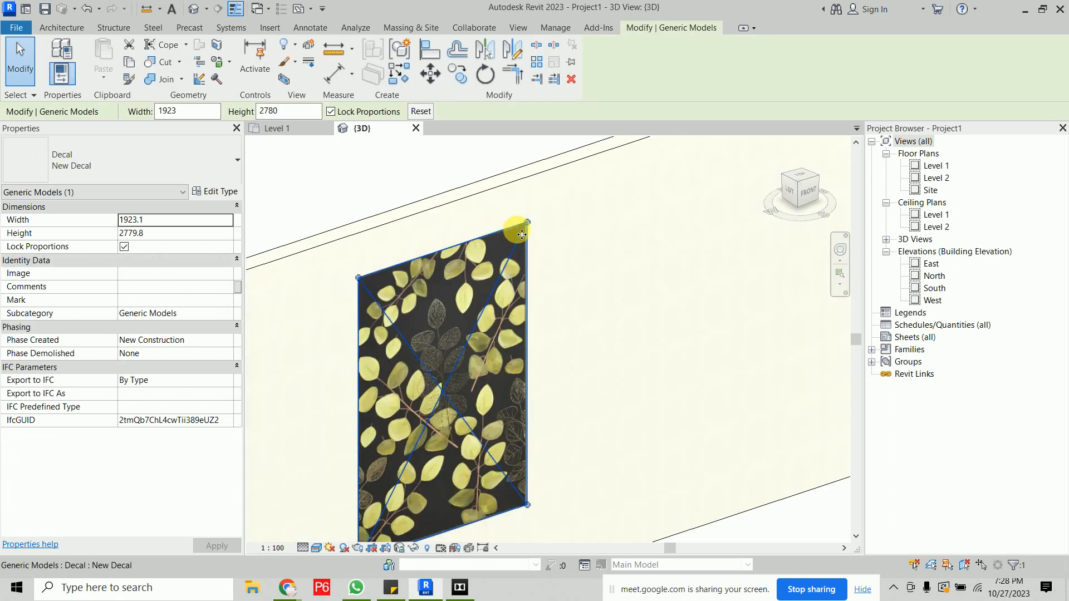
{"action": "left_click_drag", "start_coordinate": [527, 223], "coordinate": [472, 315]}
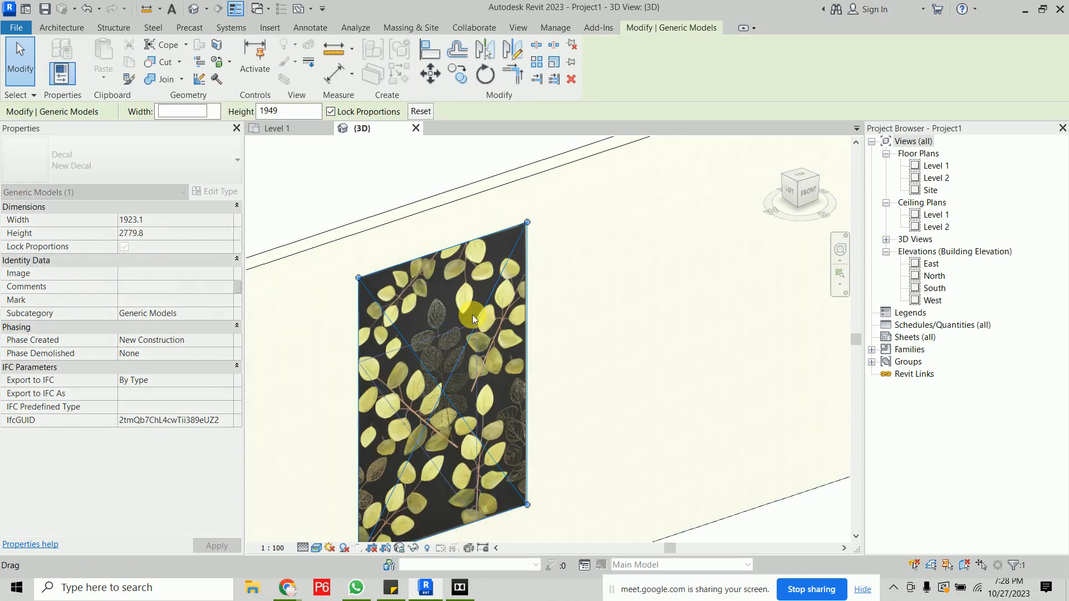
{"action": "scroll", "coordinate": [499, 346], "scroll_direction": "down", "scroll_amount": 2}
{"action": "key", "text": "Escape"}
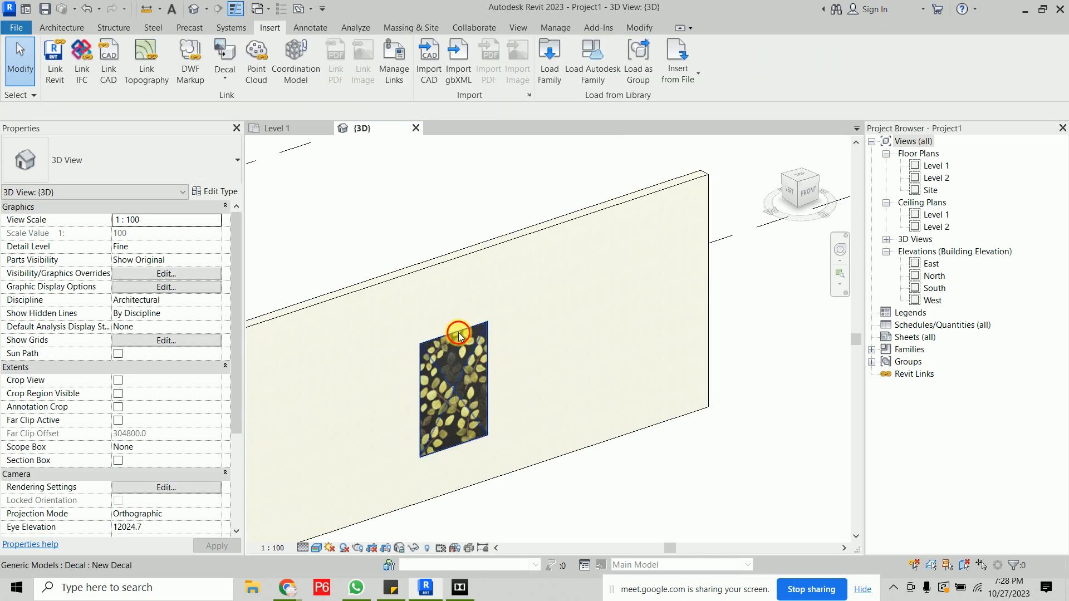
- Select the decal and move it slightly upward on the wall
{"action": "left_click", "coordinate": [462, 338]}
{"action": "left_click_drag", "start_coordinate": [463, 339], "coordinate": [472, 307]}
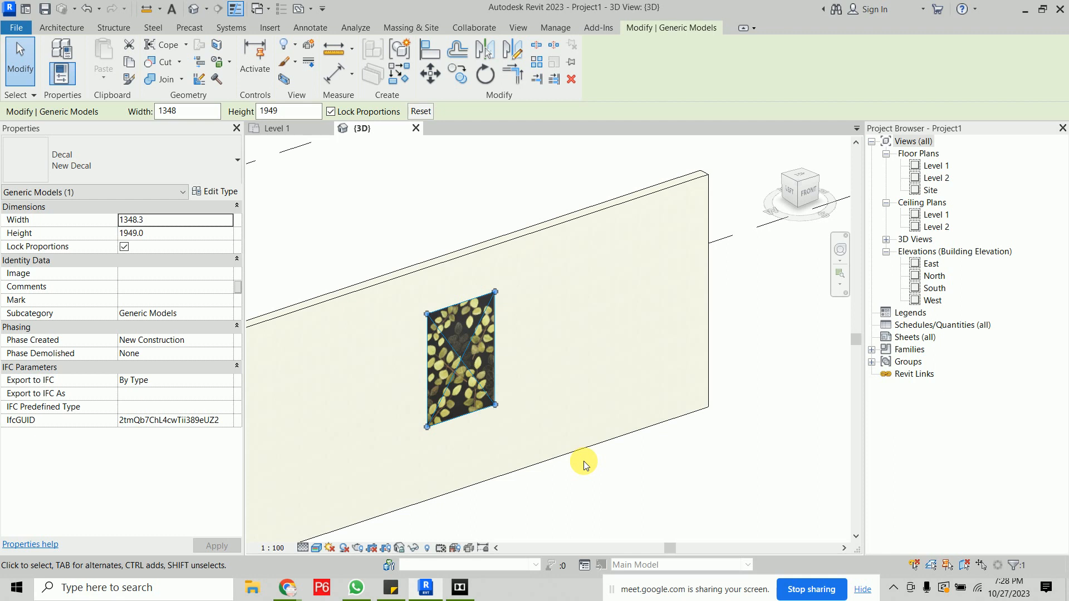
{"action": "left_click", "coordinate": [602, 477]}
{"action": "scroll", "coordinate": [470, 370], "scroll_direction": "up", "scroll_amount": 5}
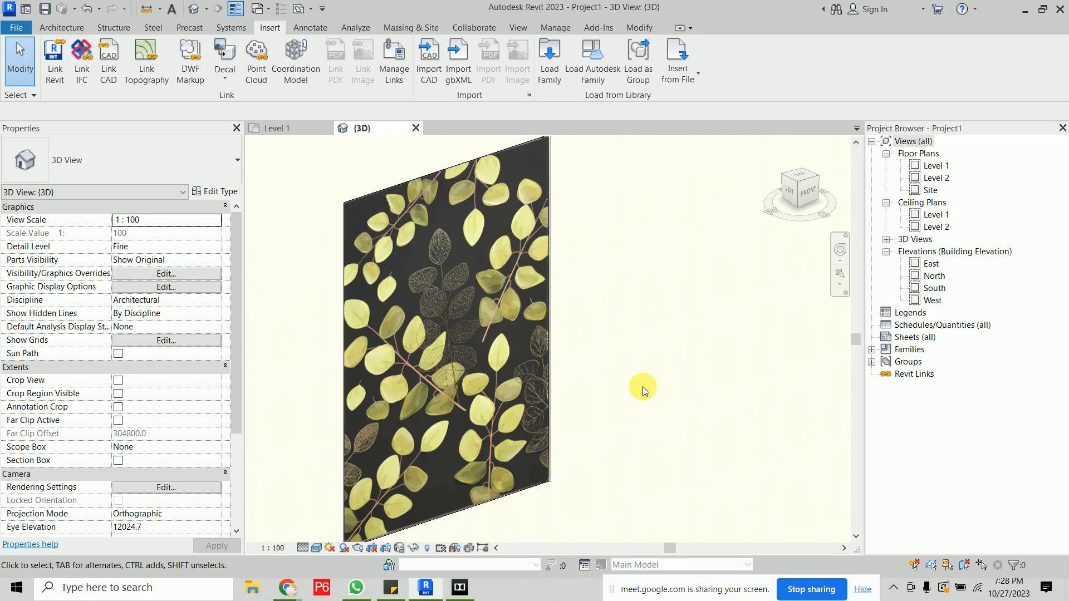
{"action": "scroll", "coordinate": [643, 386], "scroll_direction": "down", "scroll_amount": 3}
- Open the South elevation view
{"action": "left_click", "coordinate": [935, 288]}
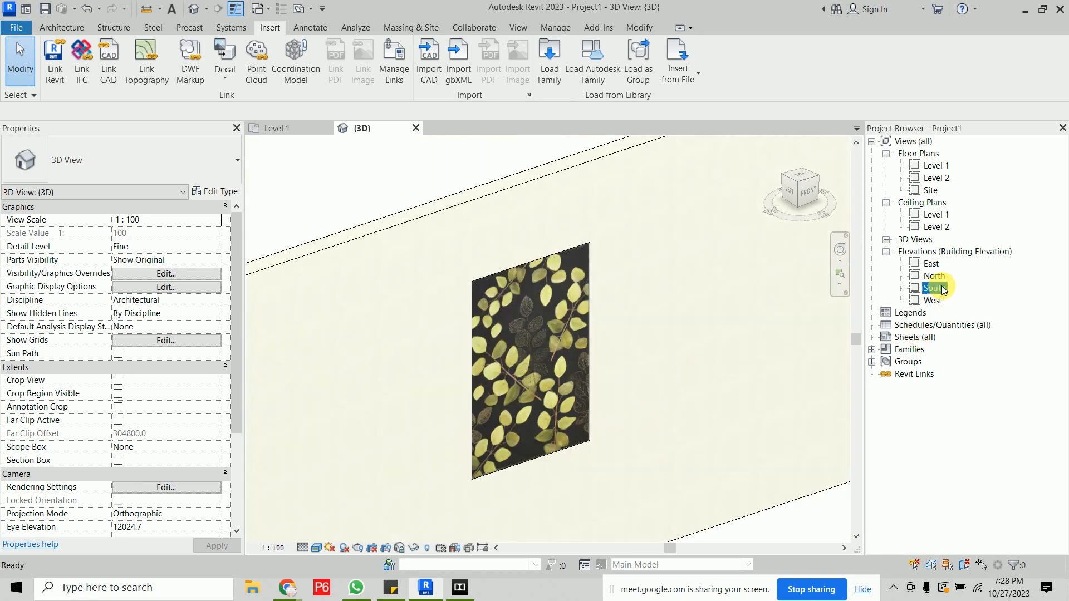
{"action": "double_click", "coordinate": [942, 289]}
{"action": "scroll", "coordinate": [357, 337], "scroll_direction": "up", "scroll_amount": 4}
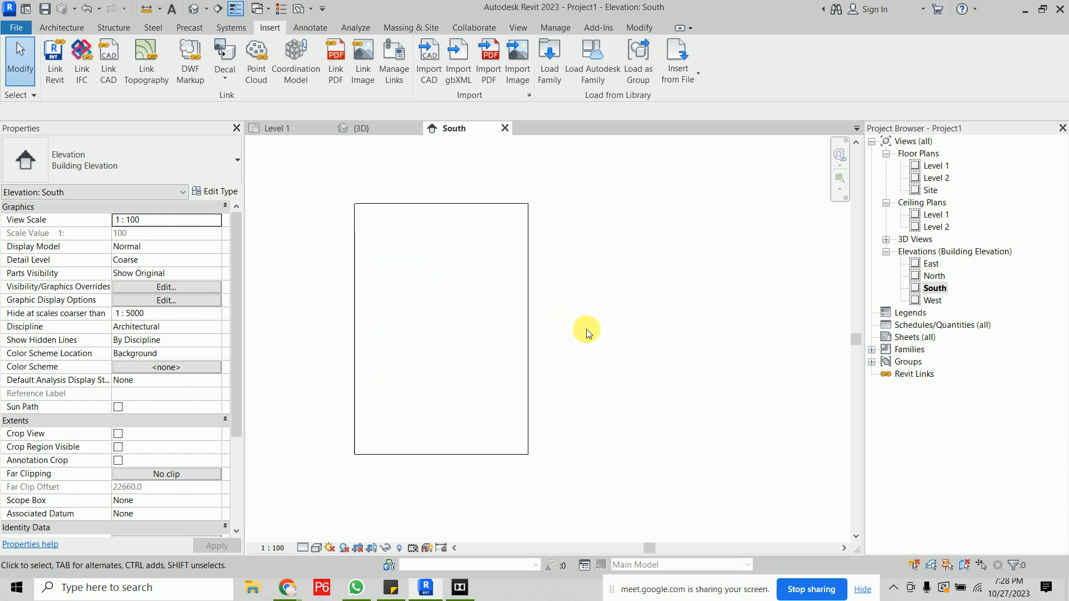
- Start a Model In-Place component in the Generic Models category named Generic Models 1
{"action": "left_click", "coordinate": [76, 29]}
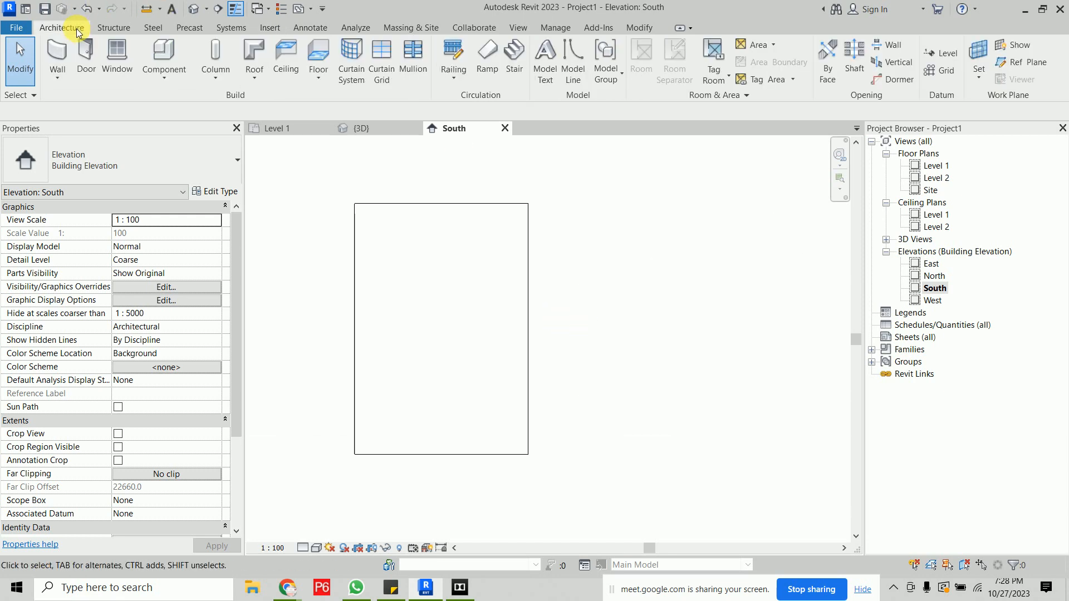
{"action": "left_click", "coordinate": [172, 82]}
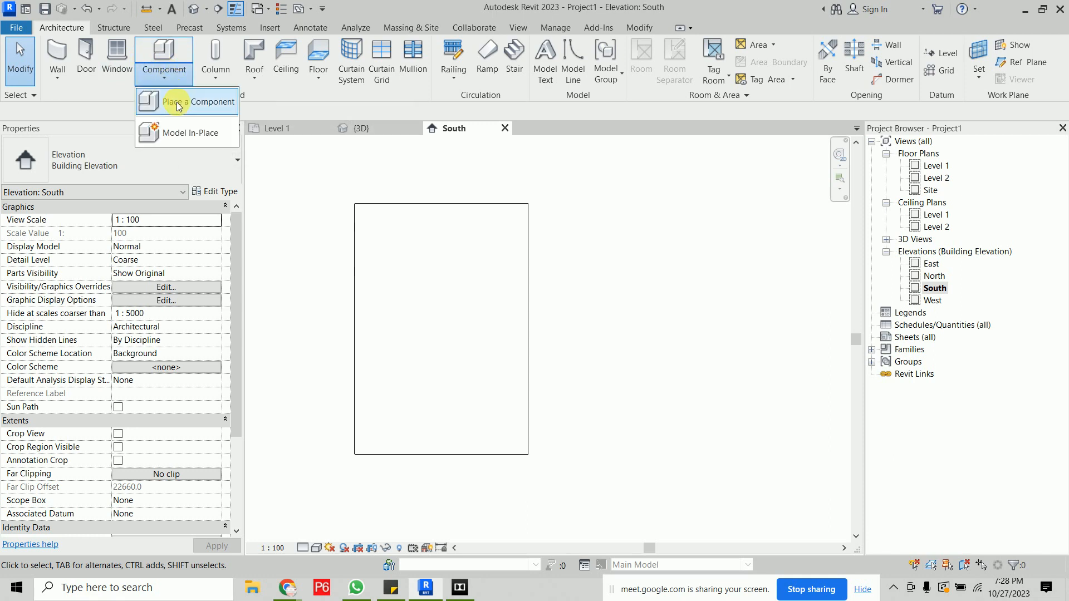
{"action": "left_click", "coordinate": [187, 134]}
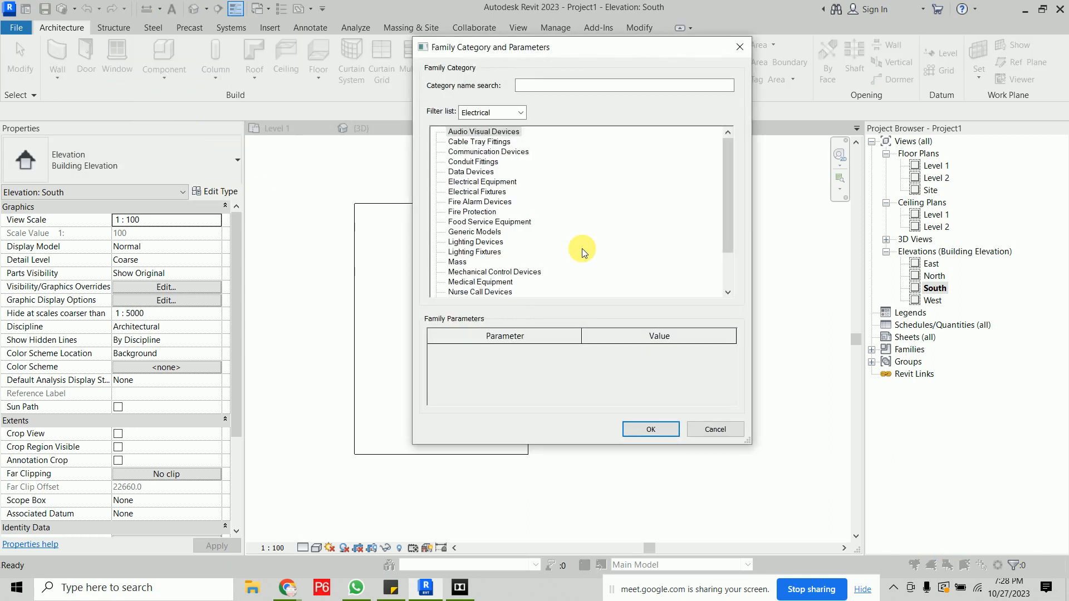
{"action": "left_click", "coordinate": [475, 231]}
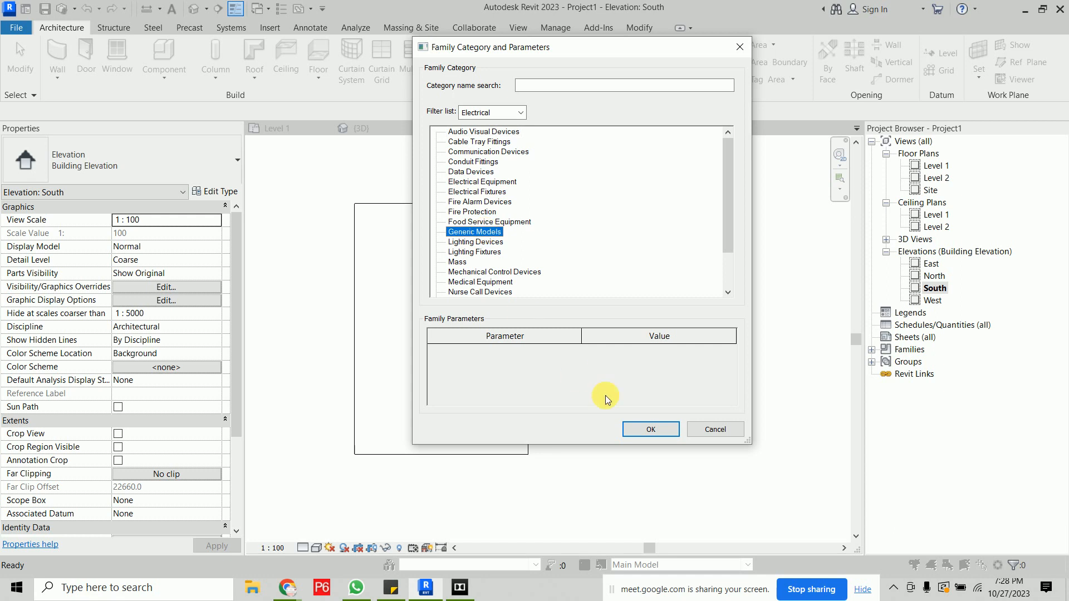
{"action": "left_click", "coordinate": [650, 429]}
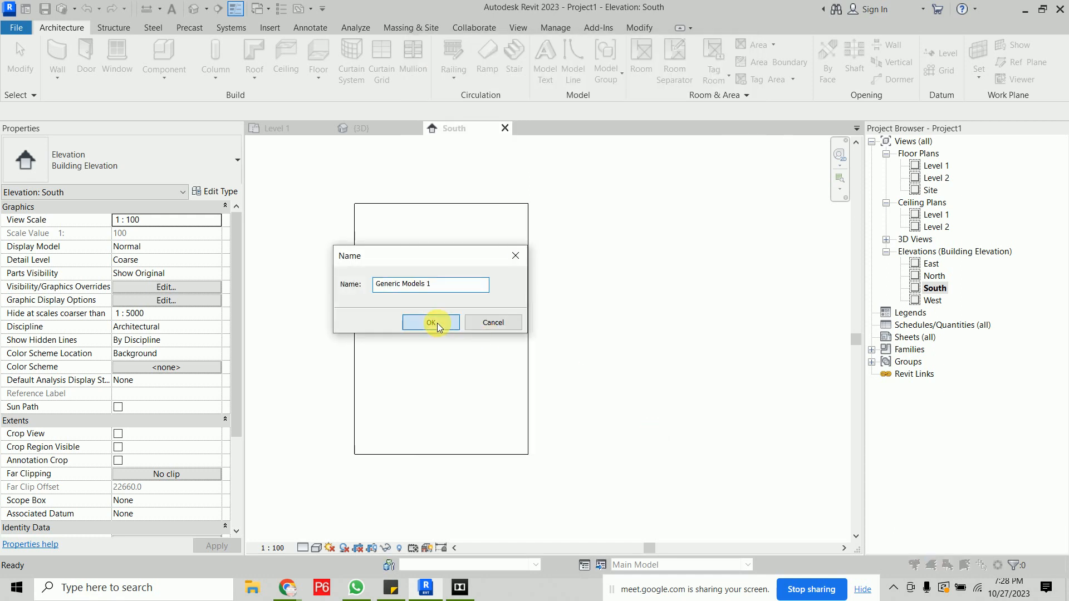
{"action": "left_click", "coordinate": [437, 323]}
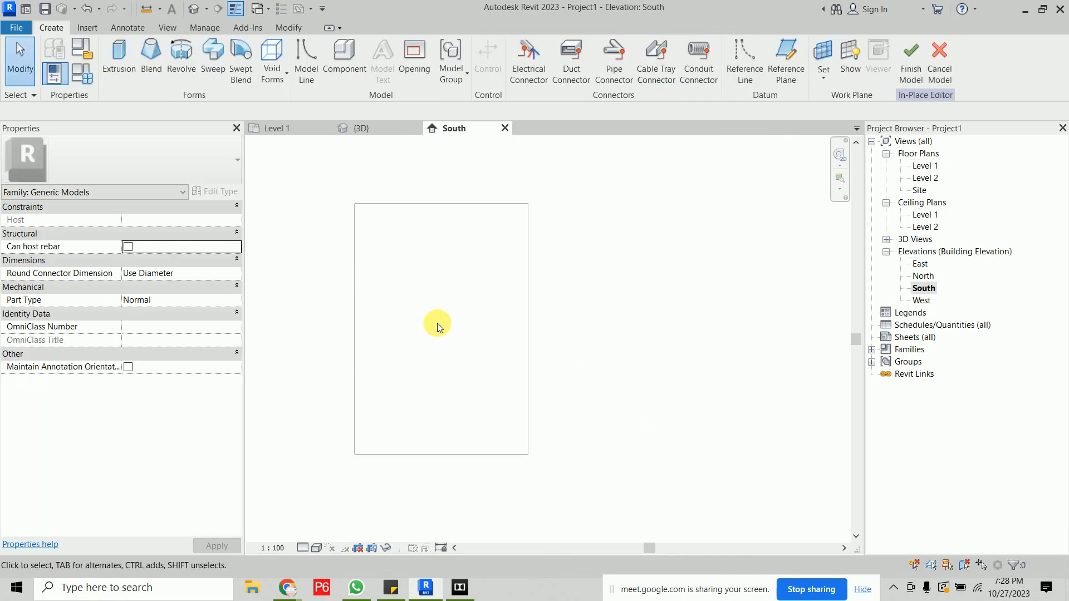
- Start a Sweep and set its work plane by picking the wall face
{"action": "left_click", "coordinate": [215, 75]}
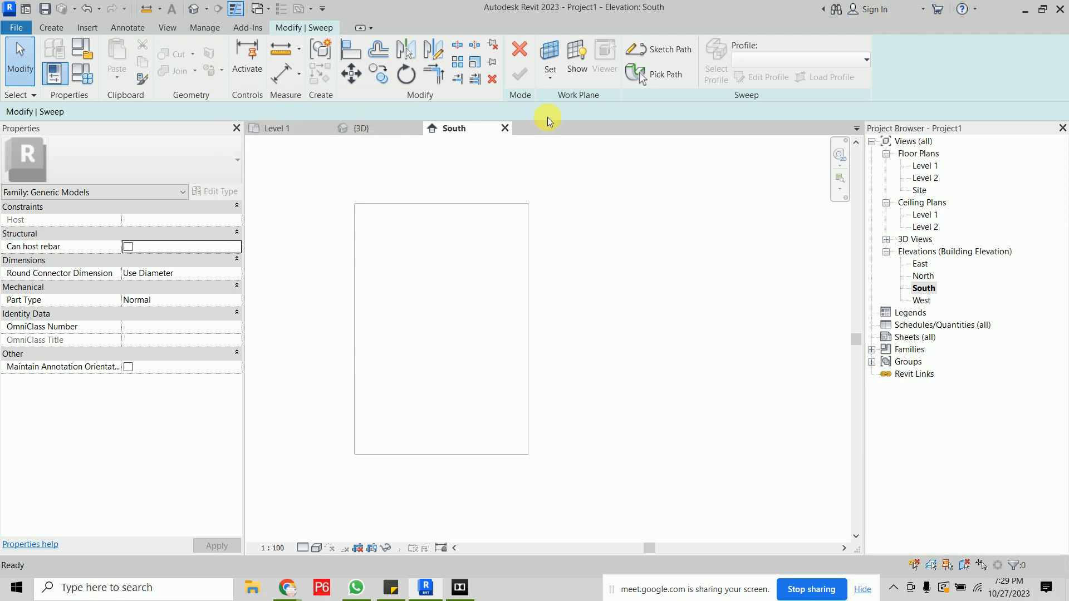
{"action": "left_click", "coordinate": [557, 77]}
{"action": "left_click", "coordinate": [568, 97]}
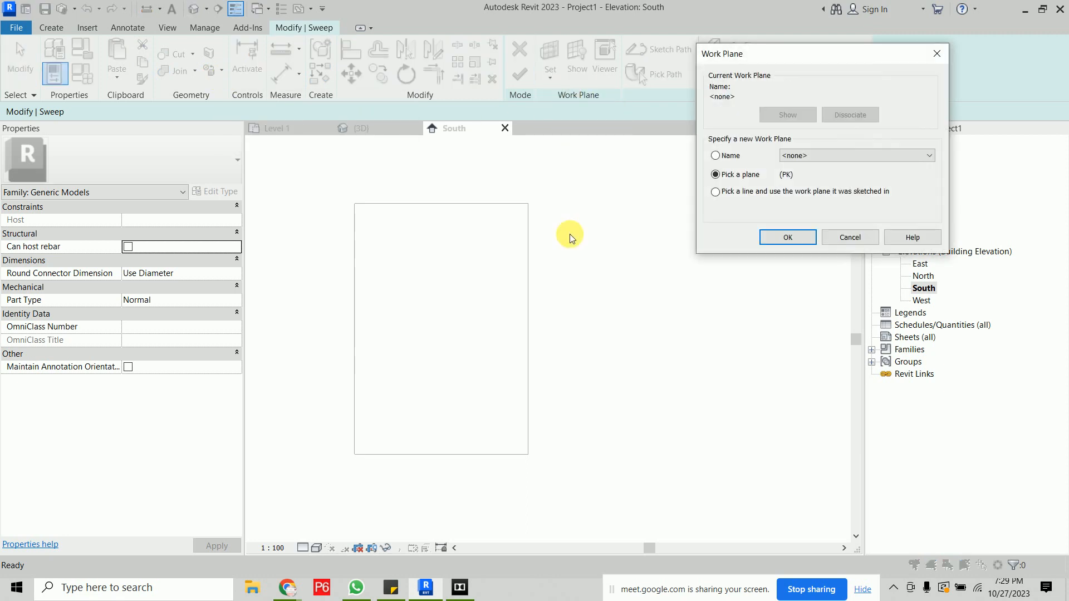
{"action": "left_click", "coordinate": [785, 238]}
{"action": "scroll", "coordinate": [673, 240], "scroll_direction": "down", "scroll_amount": 4}
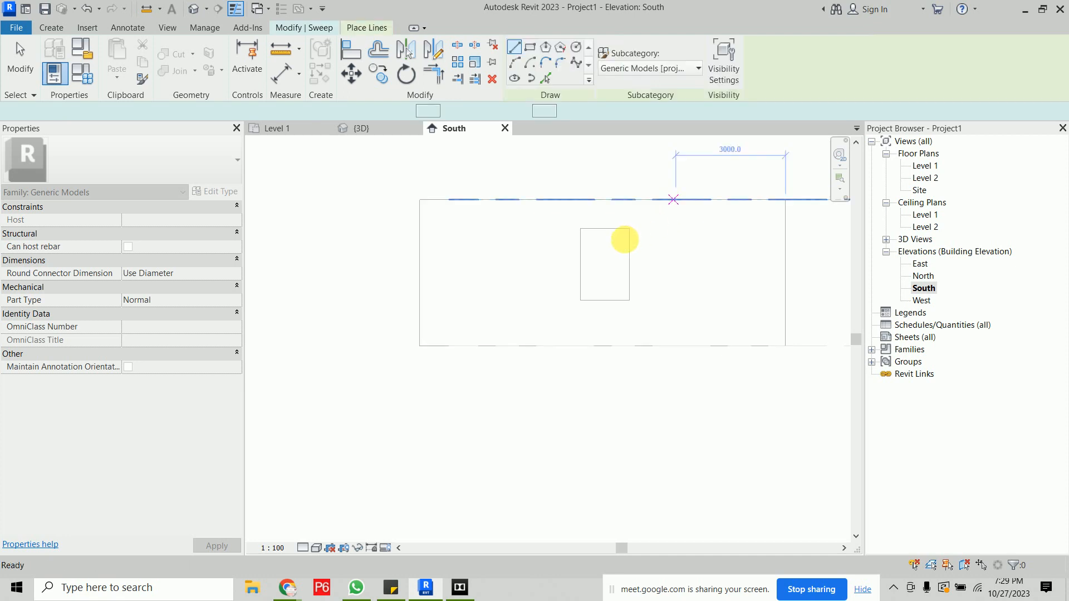
{"action": "left_click", "coordinate": [622, 241]}
- Sketch a rectangular sweep path around the decal, about 1348 mm wide and 1949 mm tall, and finish the path
{"action": "scroll", "coordinate": [623, 241], "scroll_direction": "up", "scroll_amount": 3}
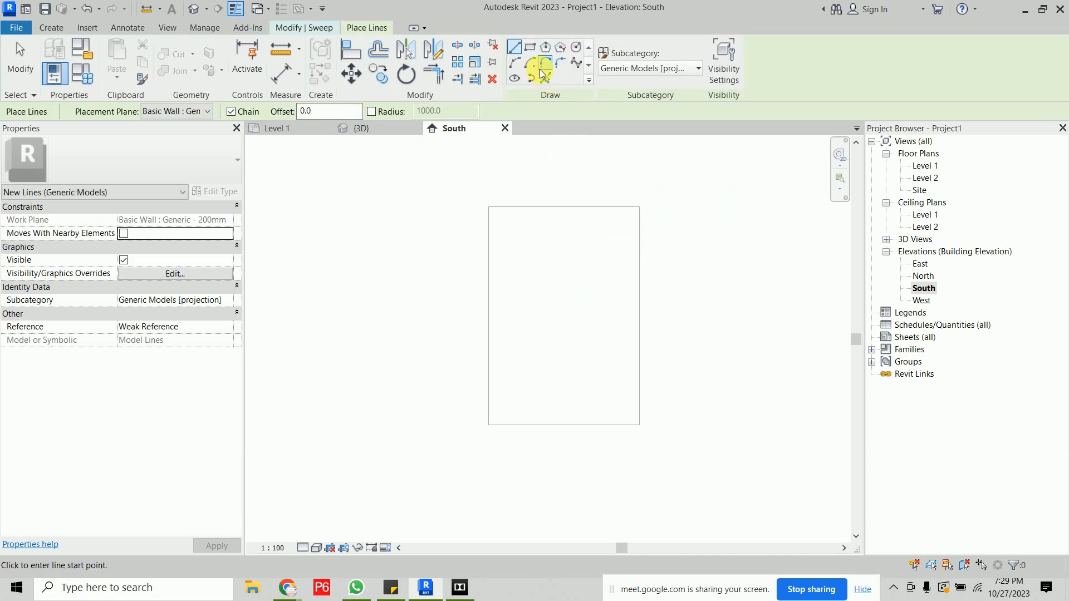
{"action": "left_click", "coordinate": [315, 28]}
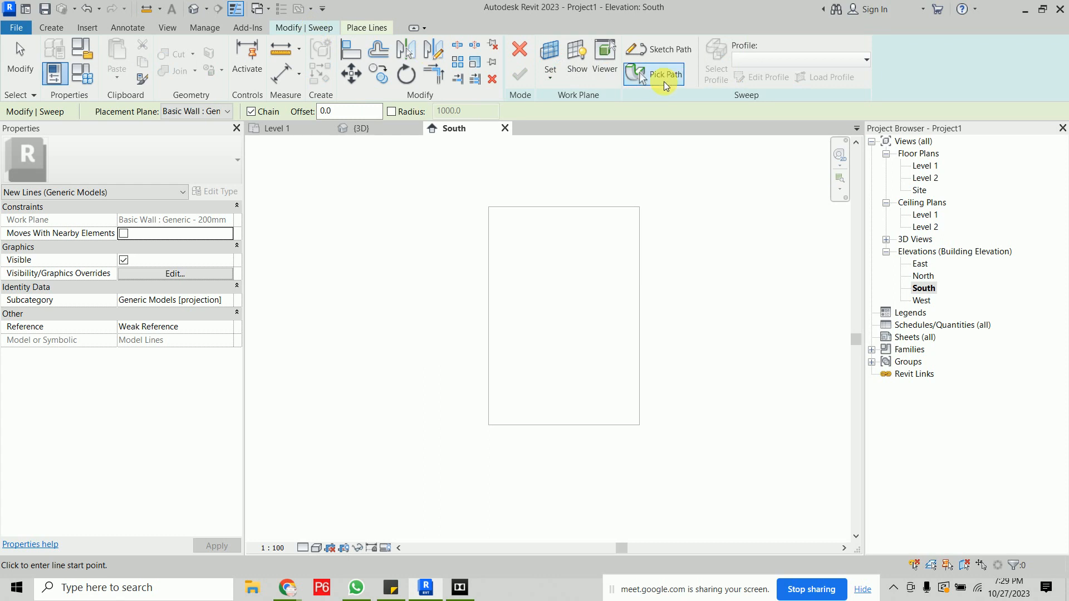
{"action": "left_click", "coordinate": [651, 50]}
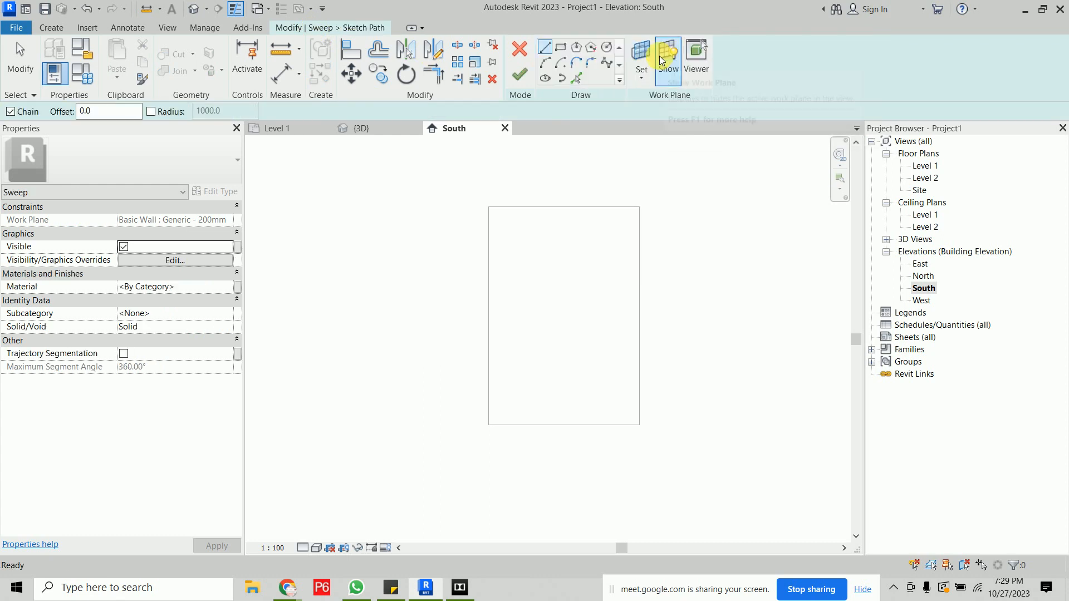
{"action": "left_click", "coordinate": [560, 47]}
{"action": "left_click", "coordinate": [489, 207]}
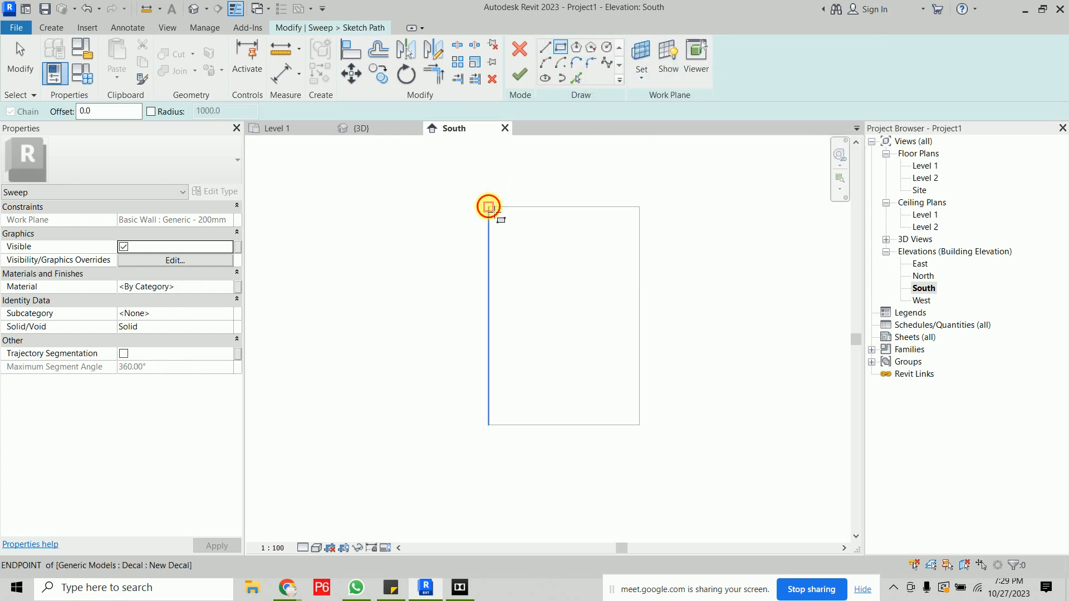
{"action": "left_click", "coordinate": [640, 425]}
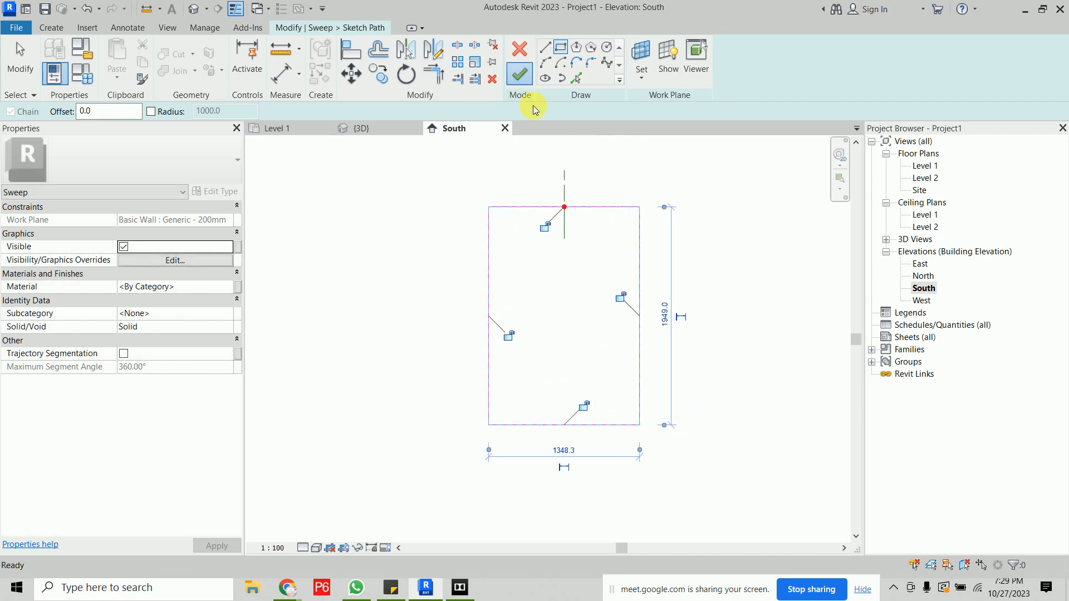
{"action": "left_click", "coordinate": [520, 74]}
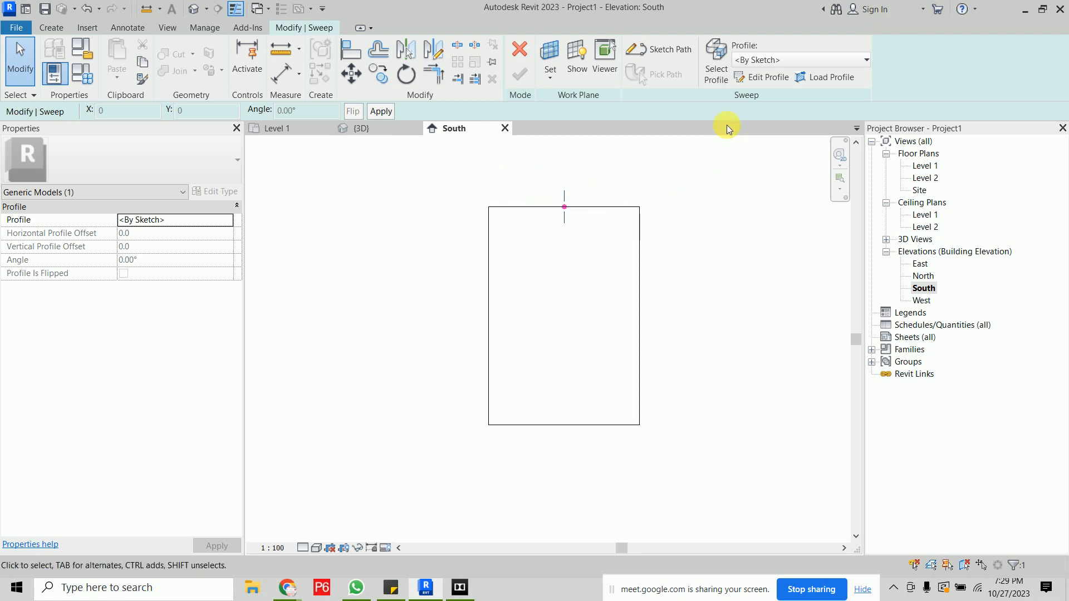
- Open the sweep profile for editing in the East elevation view
{"action": "left_click", "coordinate": [757, 82]}
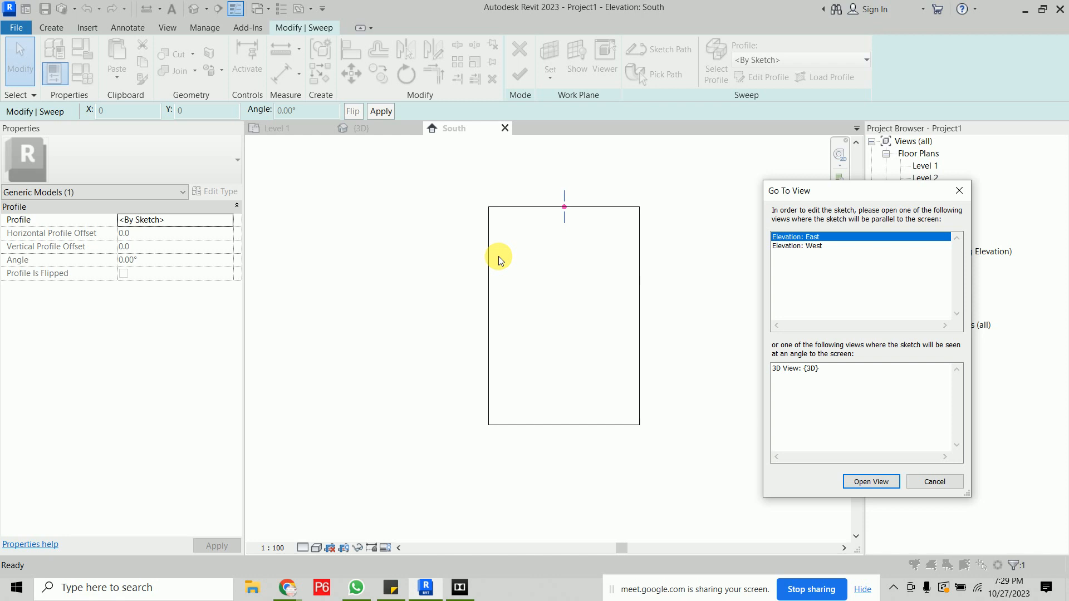
{"action": "left_click", "coordinate": [872, 482]}
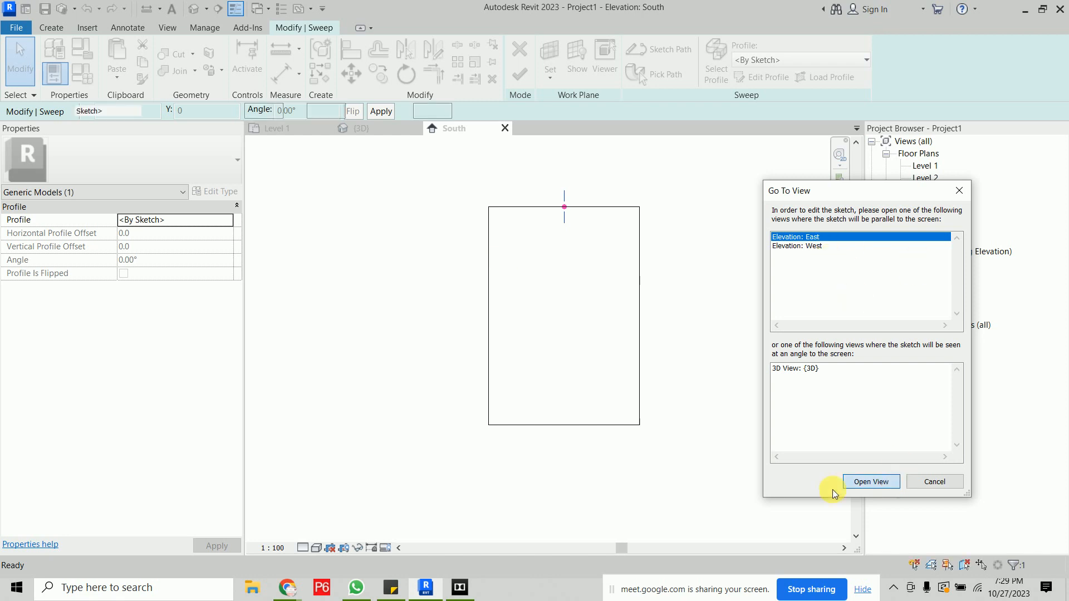
{"action": "mouse_move", "coordinate": [287, 587]}
{"action": "left_click", "coordinate": [248, 544]}
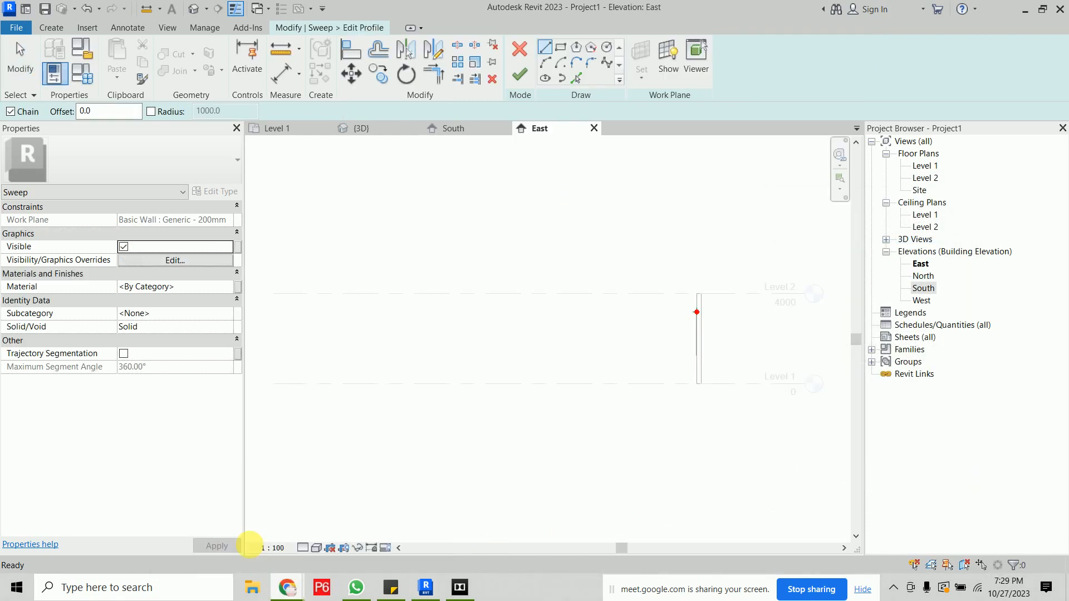
{"action": "left_click", "coordinate": [389, 11]}
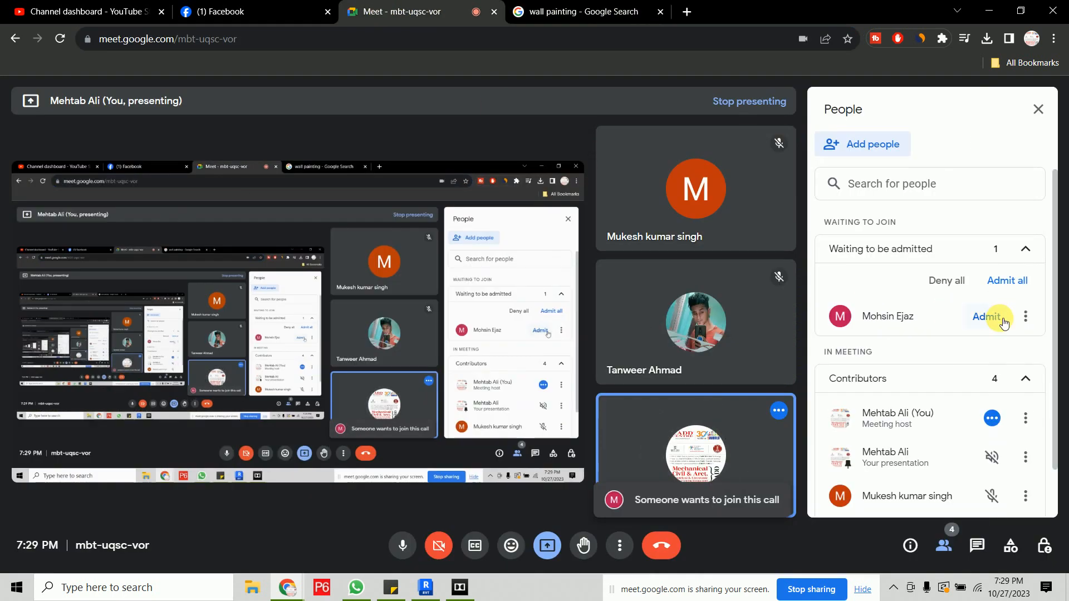
{"action": "left_click", "coordinate": [999, 316]}
{"action": "left_click", "coordinate": [989, 10]}
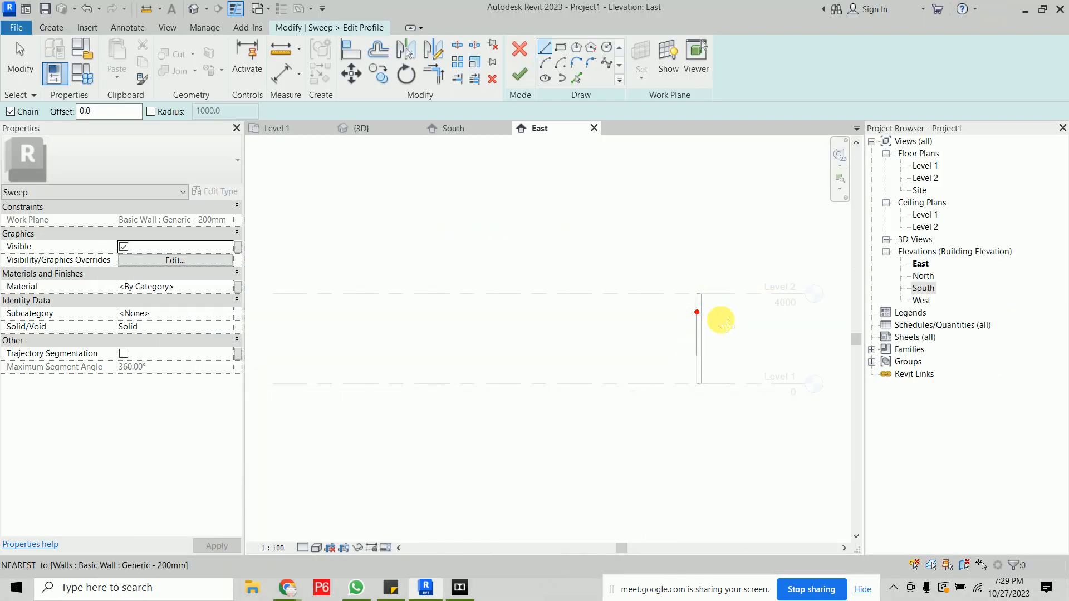
- Sketch a rectangular sweep profile starting at the reference plane intersection on the wall face
{"action": "scroll", "coordinate": [721, 321], "scroll_direction": "up", "scroll_amount": 5}
{"action": "middle_click_drag", "start_coordinate": [625, 286], "coordinate": [510, 302]}
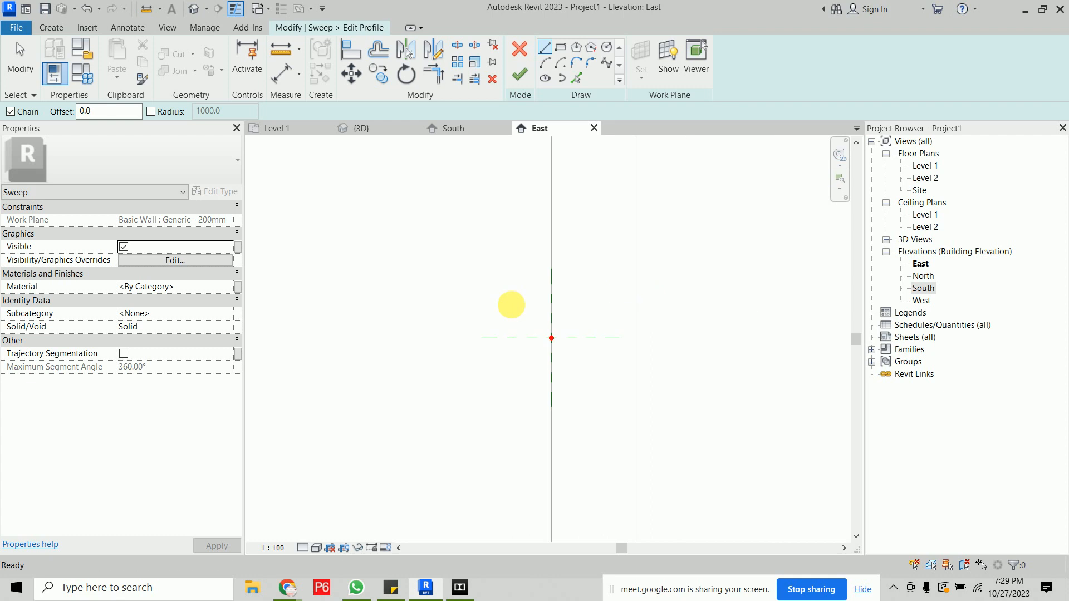
{"action": "scroll", "coordinate": [557, 371], "scroll_direction": "up", "scroll_amount": 3}
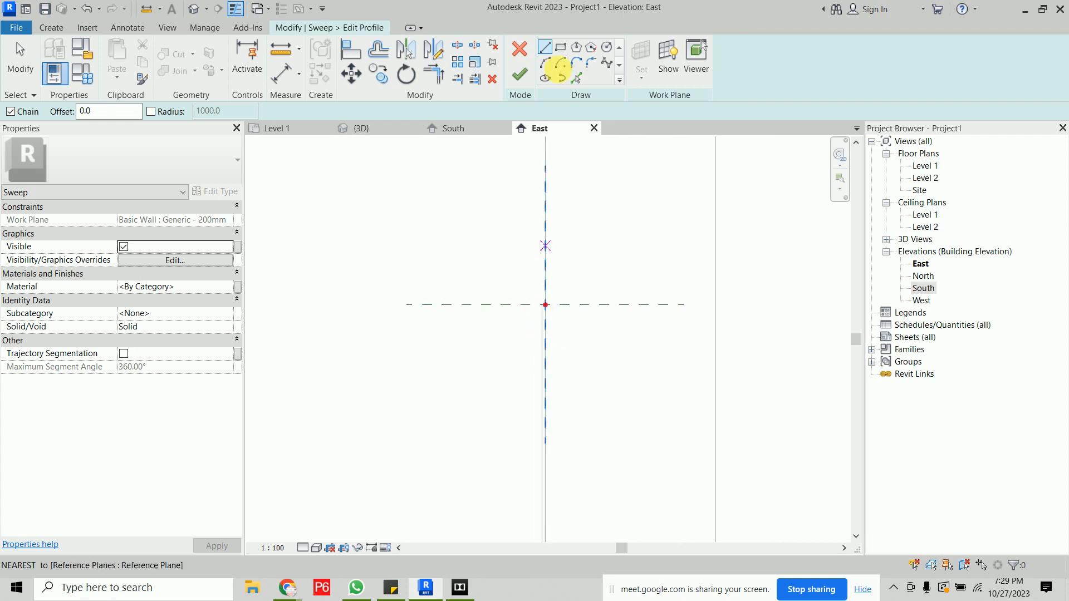
{"action": "scroll", "coordinate": [517, 238], "scroll_direction": "up", "scroll_amount": 2}
{"action": "left_click", "coordinate": [560, 50]}
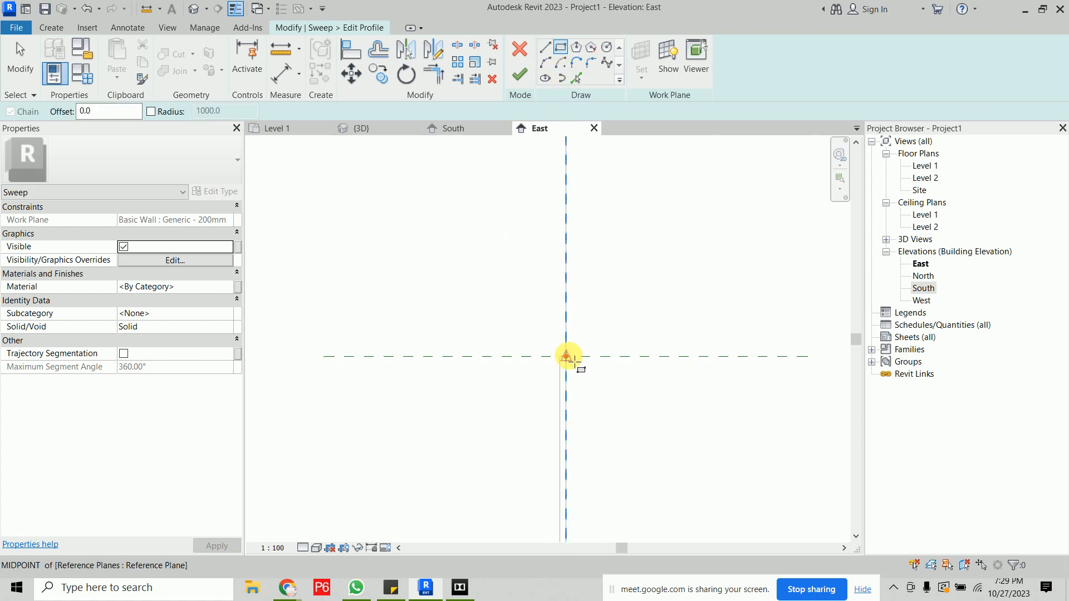
{"action": "left_click", "coordinate": [566, 356]}
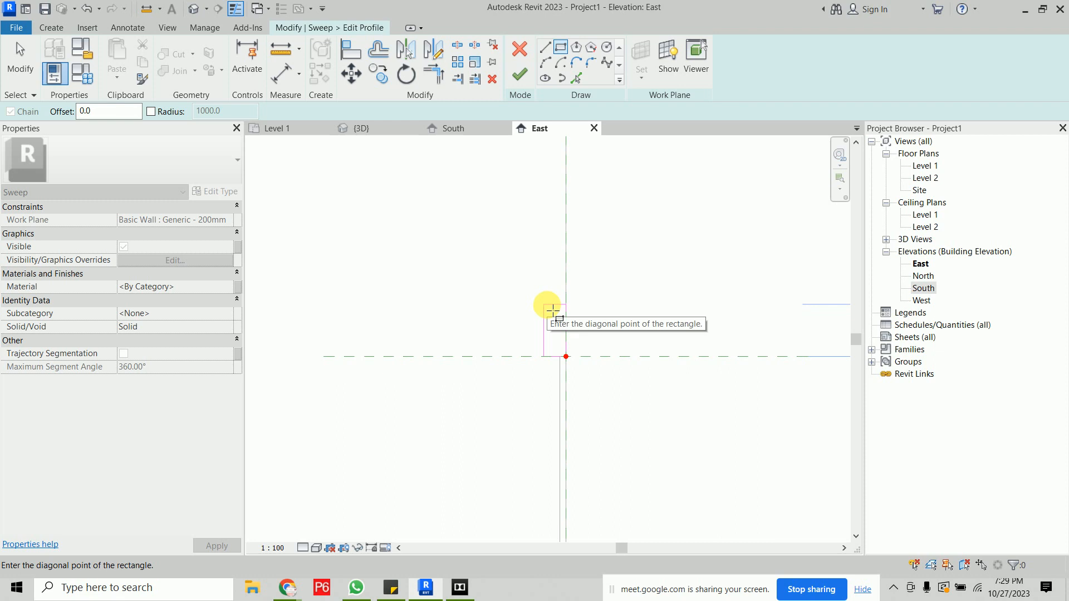
{"action": "scroll", "coordinate": [549, 289], "scroll_direction": "down", "scroll_amount": 5}
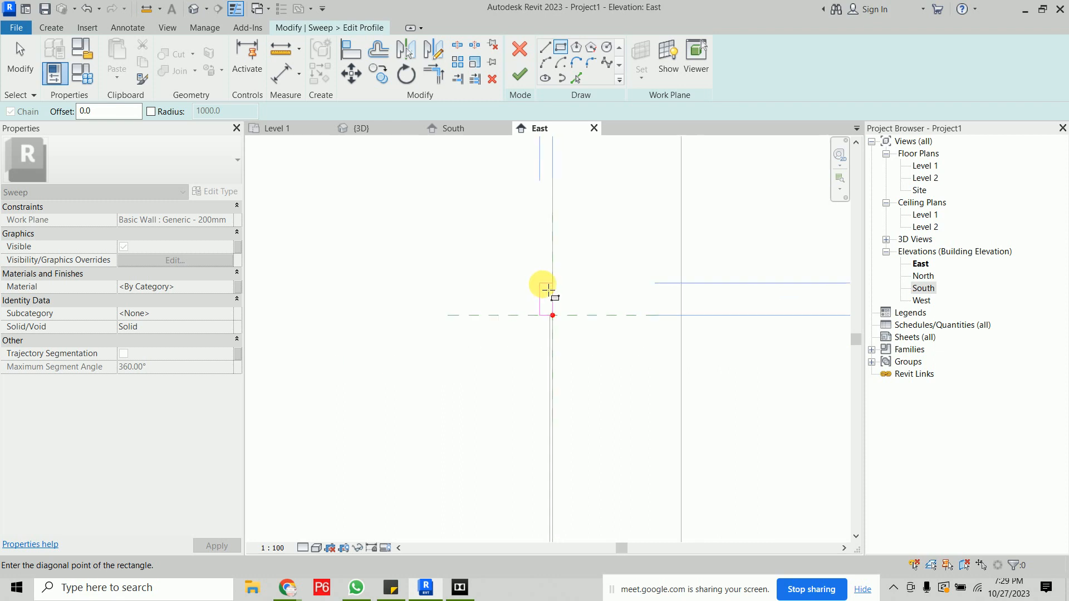
{"action": "scroll", "coordinate": [547, 290], "scroll_direction": "down", "scroll_amount": 3}
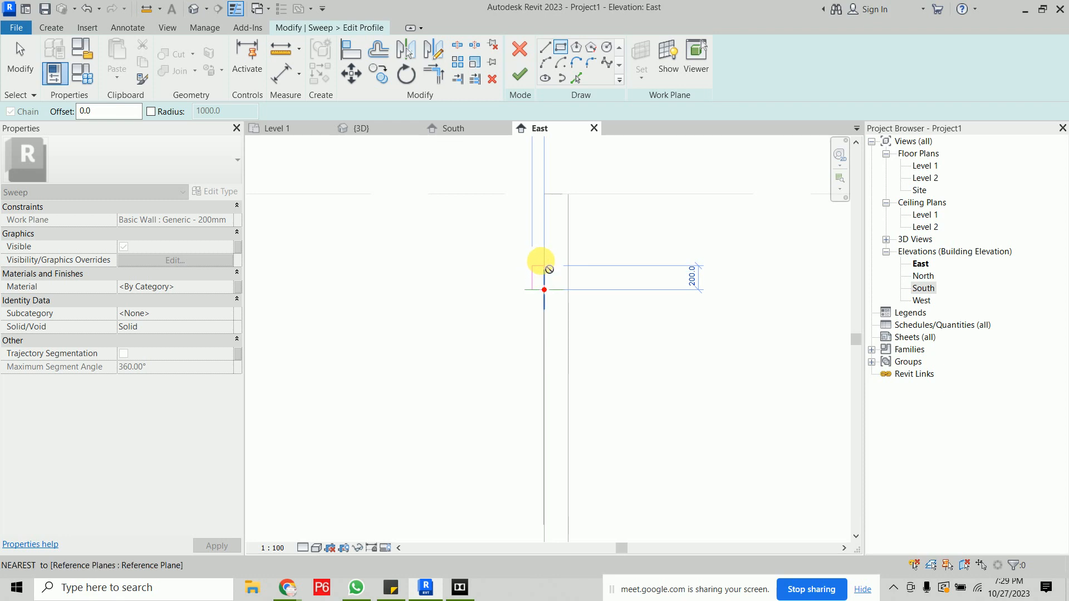
{"action": "left_click", "coordinate": [544, 258]}
{"action": "scroll", "coordinate": [559, 283], "scroll_direction": "up", "scroll_amount": 3}
{"action": "scroll", "coordinate": [545, 265], "scroll_direction": "up", "scroll_amount": 2}
{"action": "middle_click_drag", "start_coordinate": [546, 268], "coordinate": [561, 368]}
{"action": "key", "text": "Escape"}
{"action": "key", "text": "Escape"}
{"action": "scroll", "coordinate": [488, 349], "scroll_direction": "up", "scroll_amount": 2}
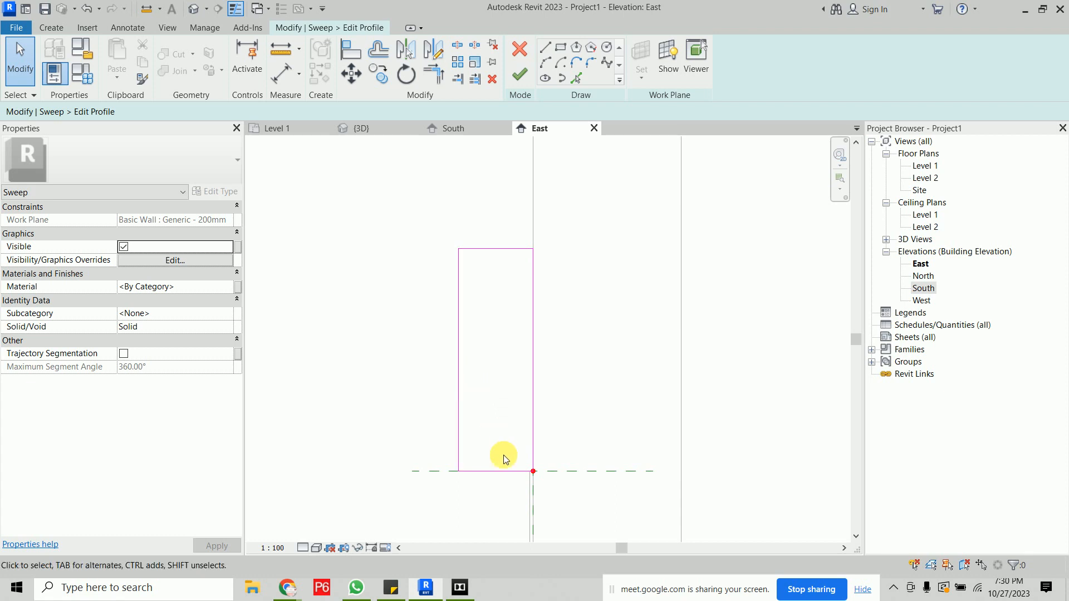
- Reshape the profile into a tapered shape about 225 mm tall with an 80 mm top edge
{"action": "left_click", "coordinate": [498, 471]}
{"action": "left_click_drag", "start_coordinate": [459, 471], "coordinate": [518, 471]}
{"action": "left_click", "coordinate": [459, 441]}
{"action": "left_click", "coordinate": [417, 267]}
{"action": "mouse_move", "coordinate": [437, 219]}
{"action": "left_mouse_down"}
{"action": "mouse_move", "coordinate": [582, 286]}
{"action": "mouse_move", "coordinate": [676, 290]}
{"action": "left_mouse_up"}
{"action": "key", "text": "Down"}
{"action": "key", "text": "Down"}
{"action": "key", "text": "Down"}
{"action": "key", "text": "Down"}
{"action": "key", "text": "Down"}
{"action": "key", "text": "Down"}
{"action": "key", "text": "Down"}
{"action": "key", "text": "Down"}
{"action": "key", "text": "Down"}
{"action": "key", "text": "Down"}
{"action": "key", "text": "Down"}
{"action": "key", "text": "Down"}
{"action": "key", "text": "Down"}
{"action": "key", "text": "Down"}
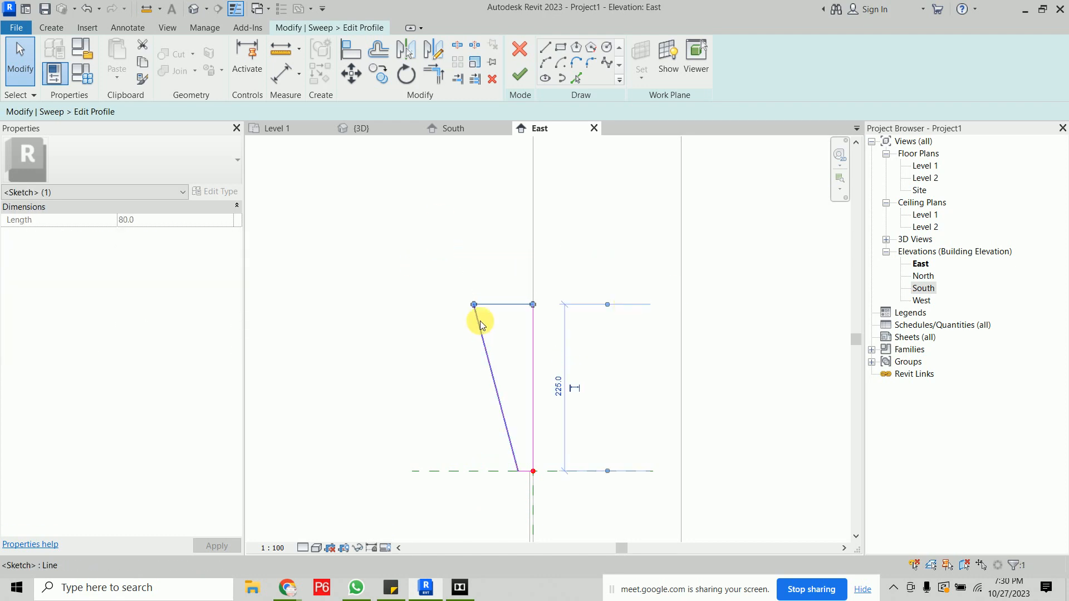
{"action": "left_click", "coordinate": [453, 286]}
- Finish the profile sketch and complete the sweep
{"action": "scroll", "coordinate": [453, 286], "scroll_direction": "down", "scroll_amount": 8}
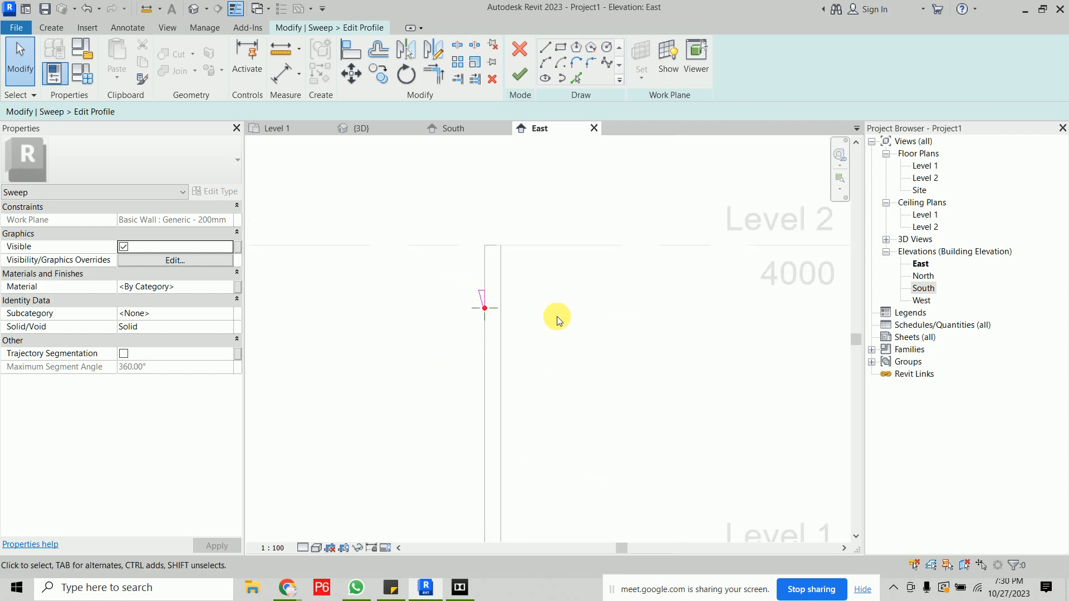
{"action": "middle_click_drag", "start_coordinate": [570, 329], "coordinate": [615, 319]}
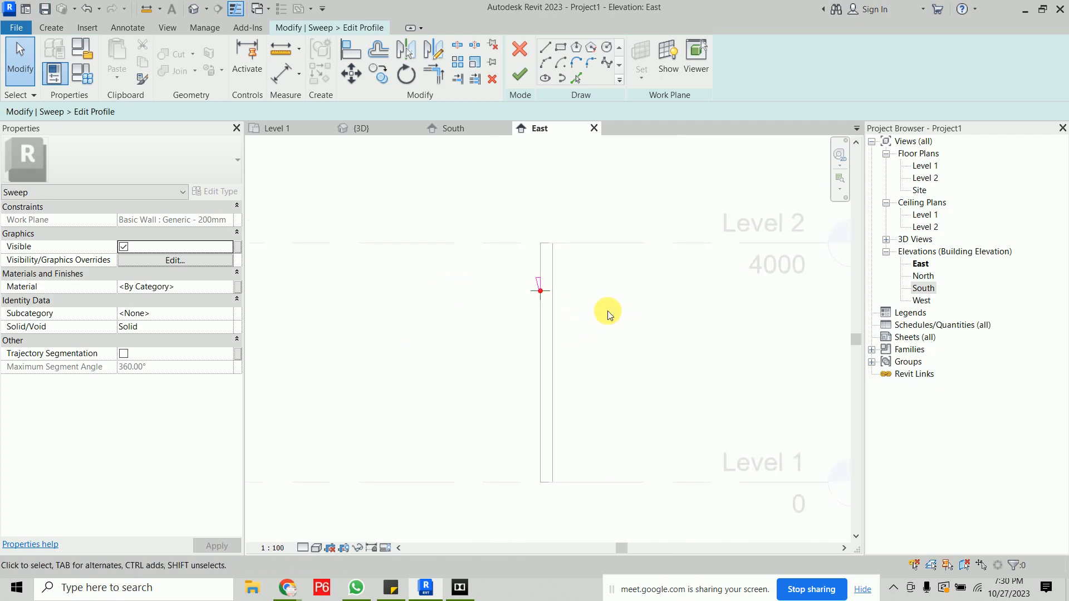
{"action": "left_click", "coordinate": [519, 74]}
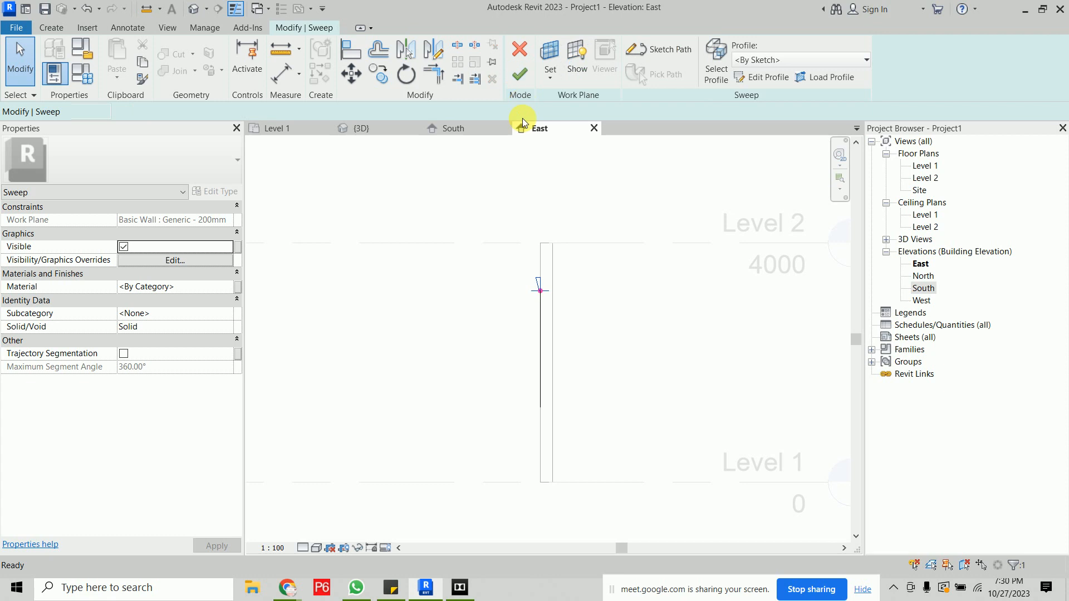
{"action": "left_click", "coordinate": [519, 74]}
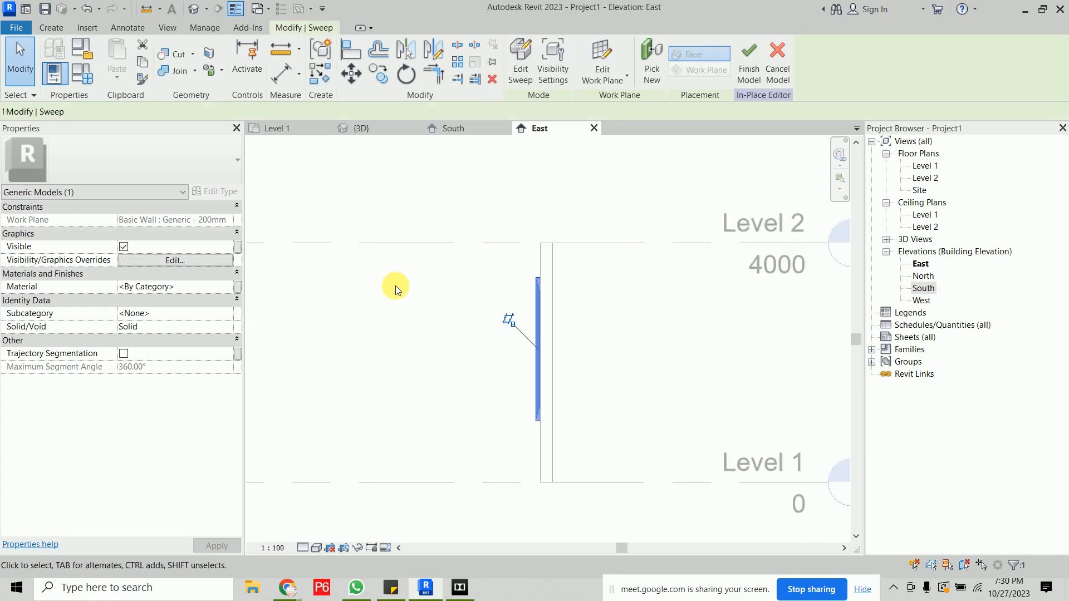
- Assign the Wood - Firring material to the sweep frame in the 3D view
{"action": "left_click", "coordinate": [361, 128]}
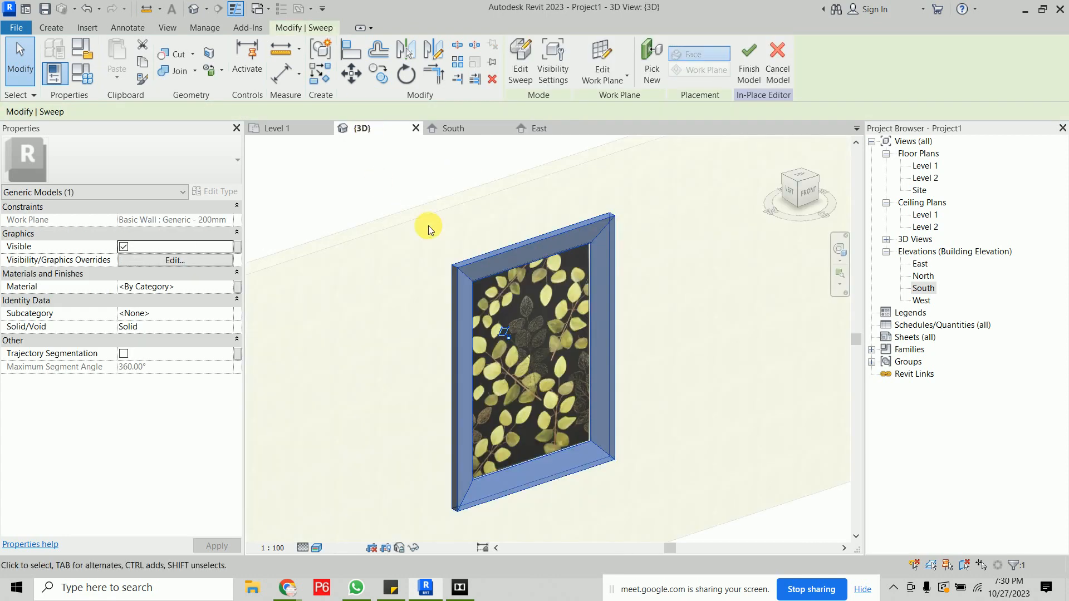
{"action": "left_click", "coordinate": [407, 186]}
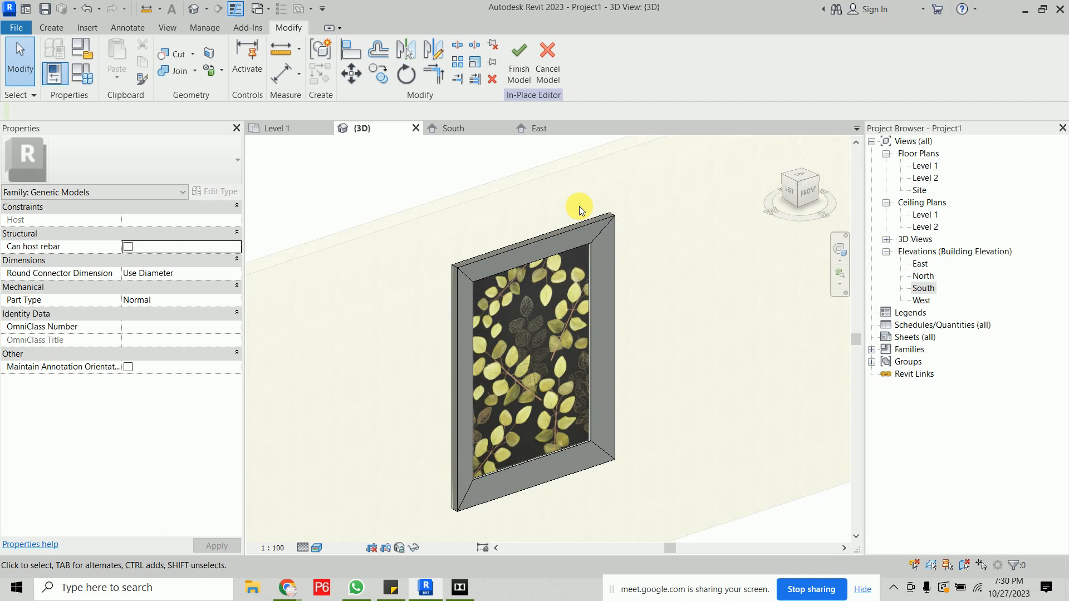
{"action": "left_click", "coordinate": [577, 230]}
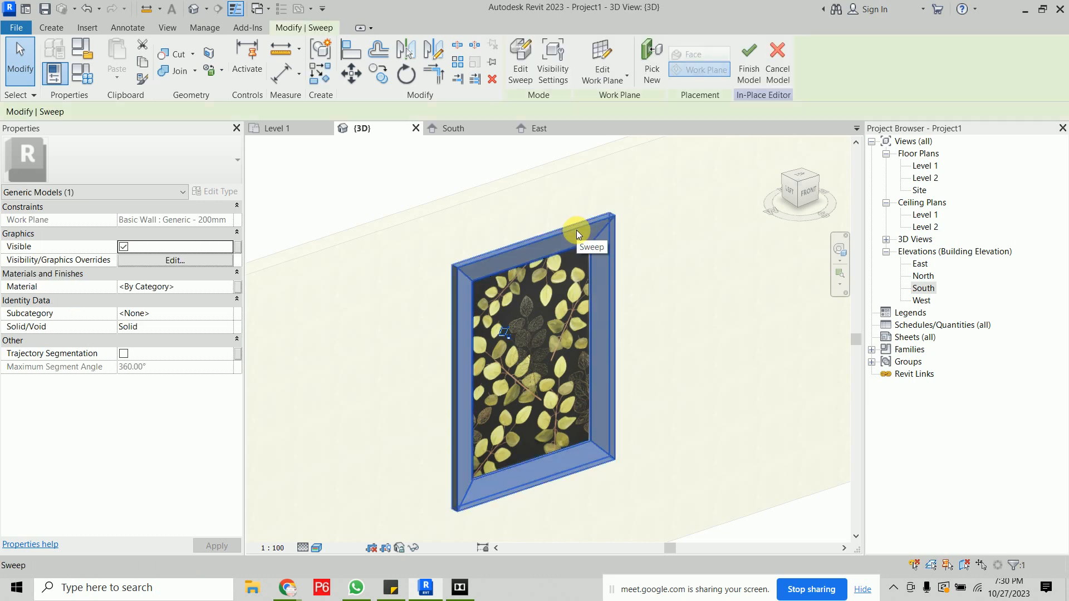
{"action": "left_click", "coordinate": [227, 290]}
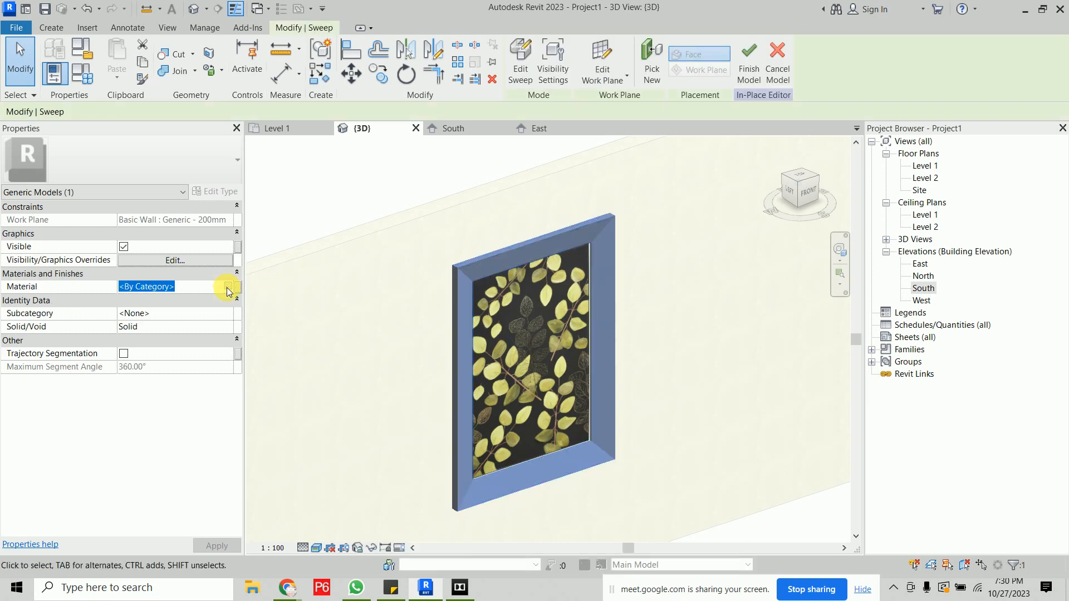
{"action": "left_click", "coordinate": [228, 286]}
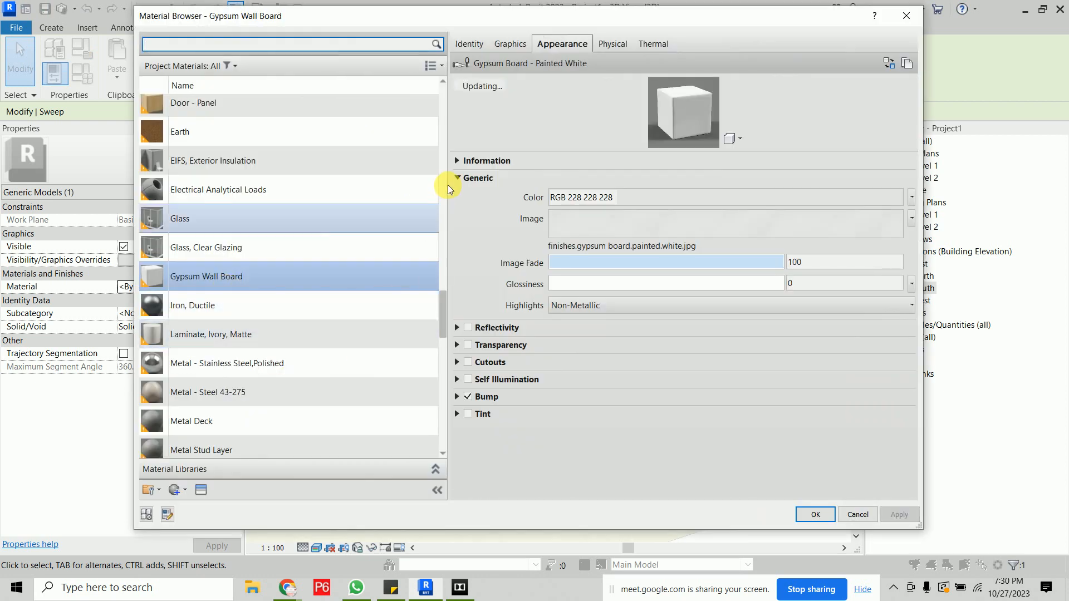
{"action": "left_click", "coordinate": [444, 415]}
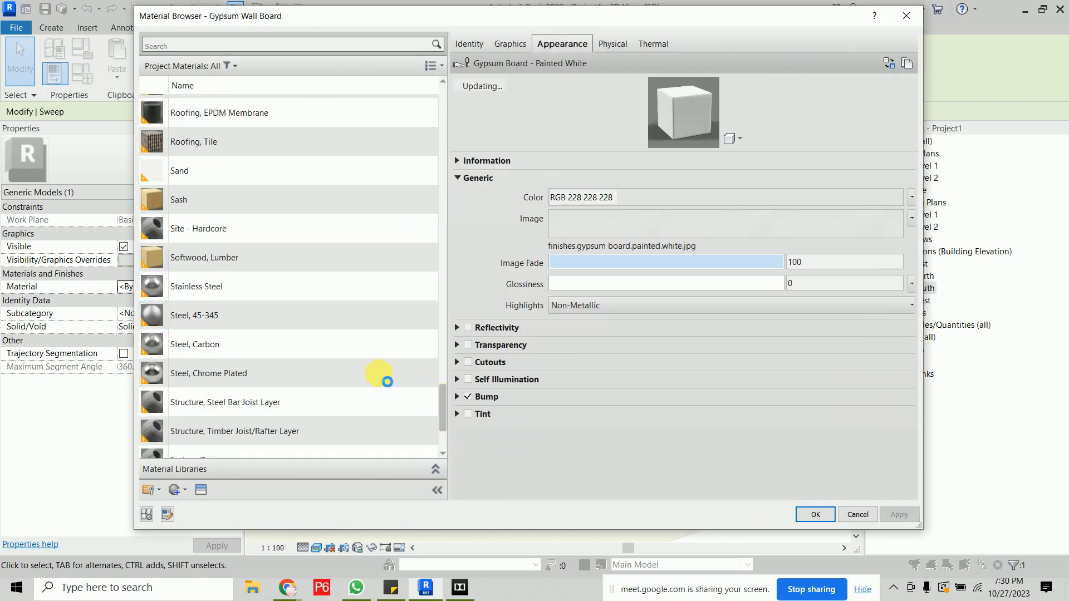
{"action": "scroll", "coordinate": [384, 378], "scroll_direction": "down", "scroll_amount": 2}
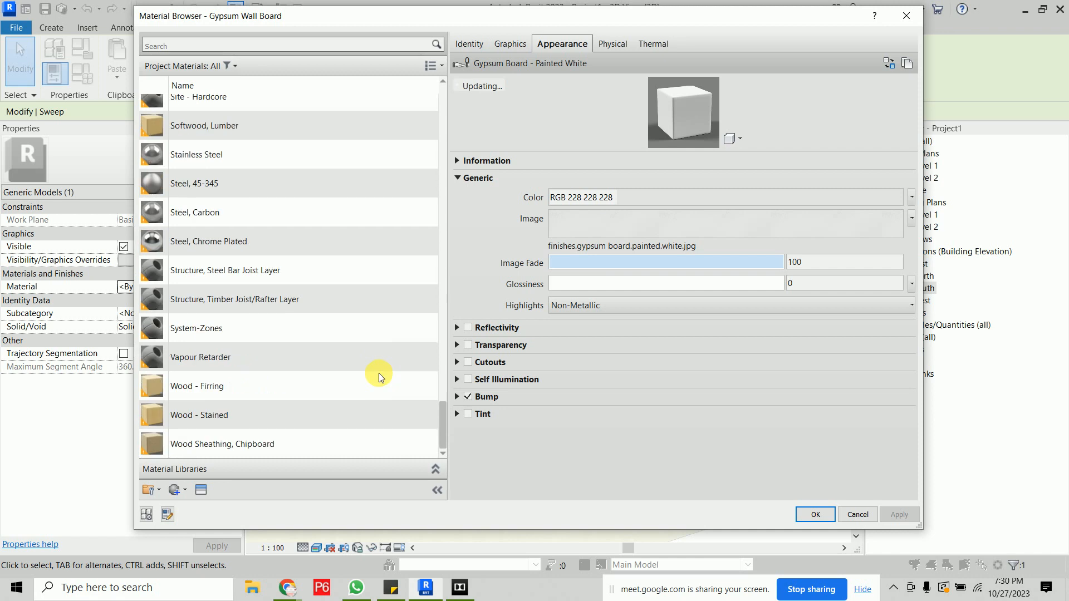
{"action": "left_click", "coordinate": [252, 446]}
{"action": "left_click", "coordinate": [245, 390]}
{"action": "key", "text": "Return"}
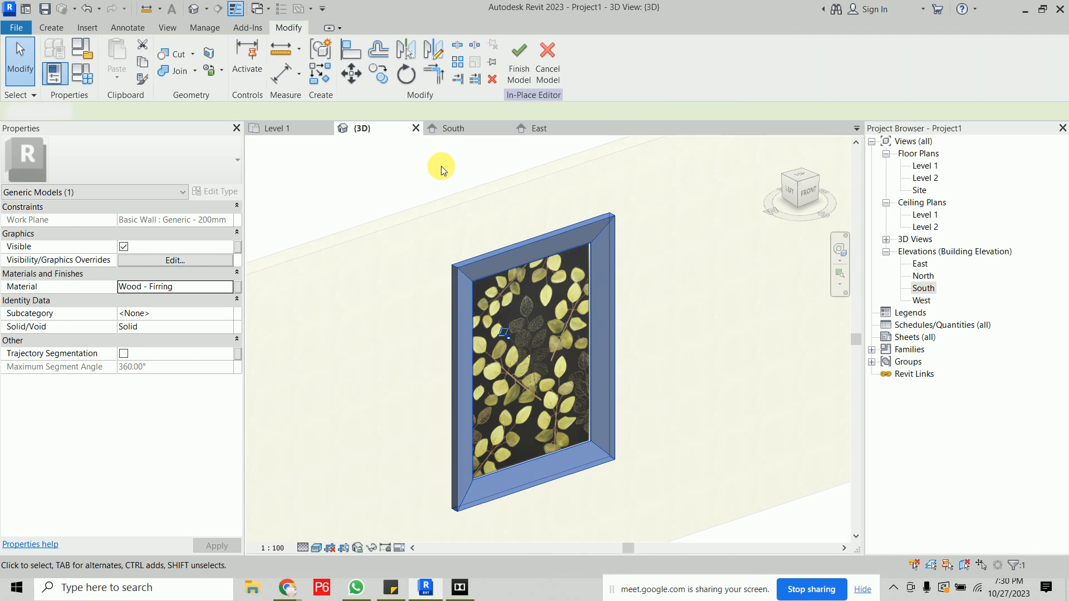
- Finish the in-place model and select the completed frame in the 3D view
{"action": "left_click", "coordinate": [441, 167]}
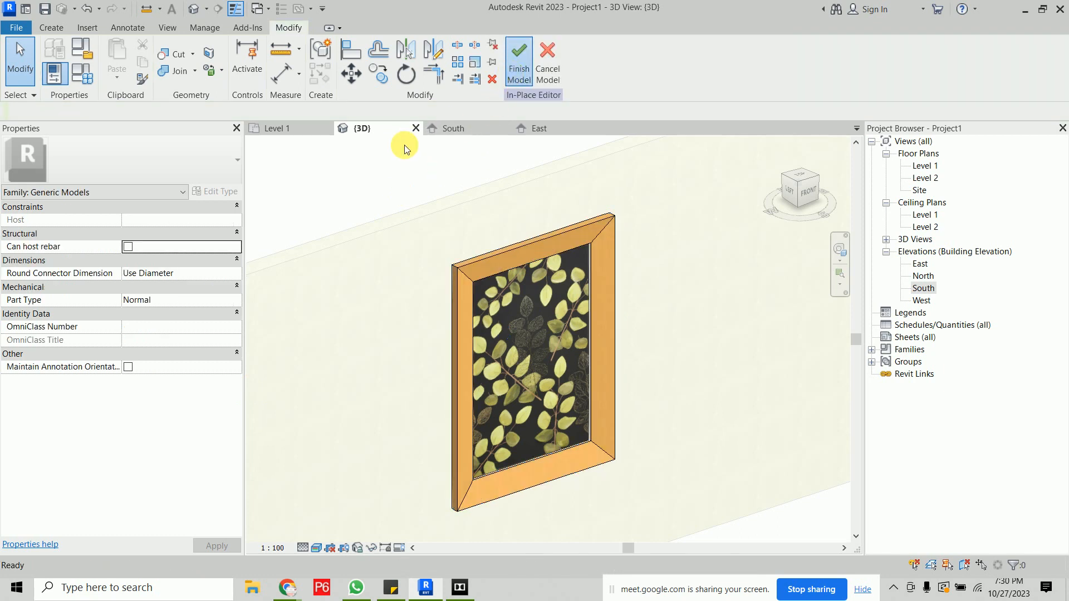
{"action": "scroll", "coordinate": [427, 227], "scroll_direction": "down", "scroll_amount": 2}
{"action": "middle_click_drag", "start_coordinate": [644, 328], "coordinate": [568, 255], "text": "shift"}
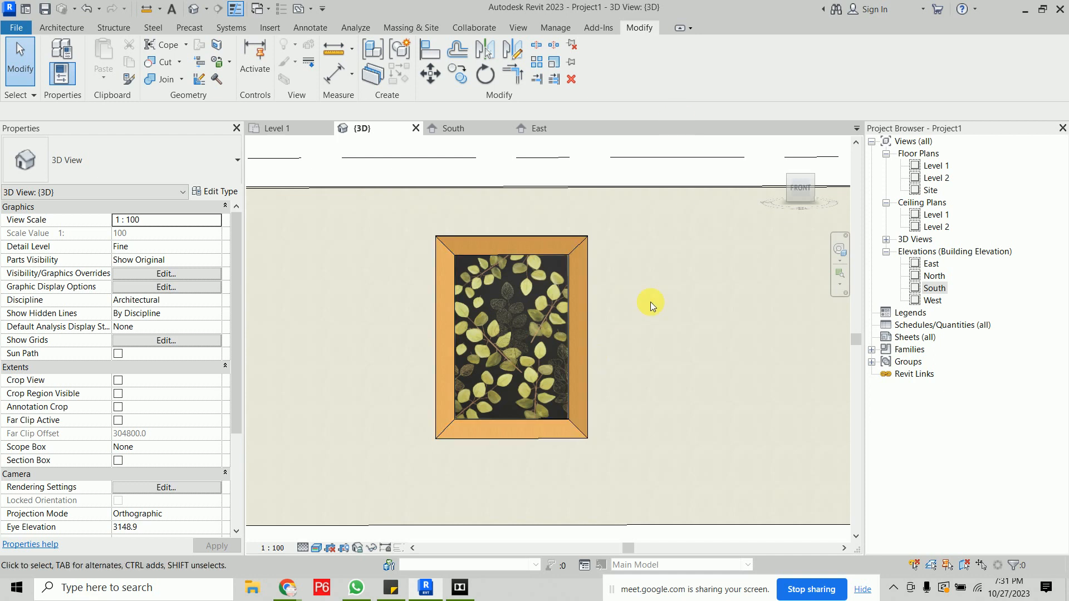
{"action": "scroll", "coordinate": [650, 301], "scroll_direction": "down", "scroll_amount": 3}
{"action": "middle_click_drag", "start_coordinate": [446, 333], "coordinate": [370, 364], "text": "shift"}
{"action": "scroll", "coordinate": [342, 342], "scroll_direction": "up", "scroll_amount": 3}
{"action": "scroll", "coordinate": [342, 342], "scroll_direction": "up", "scroll_amount": 2}
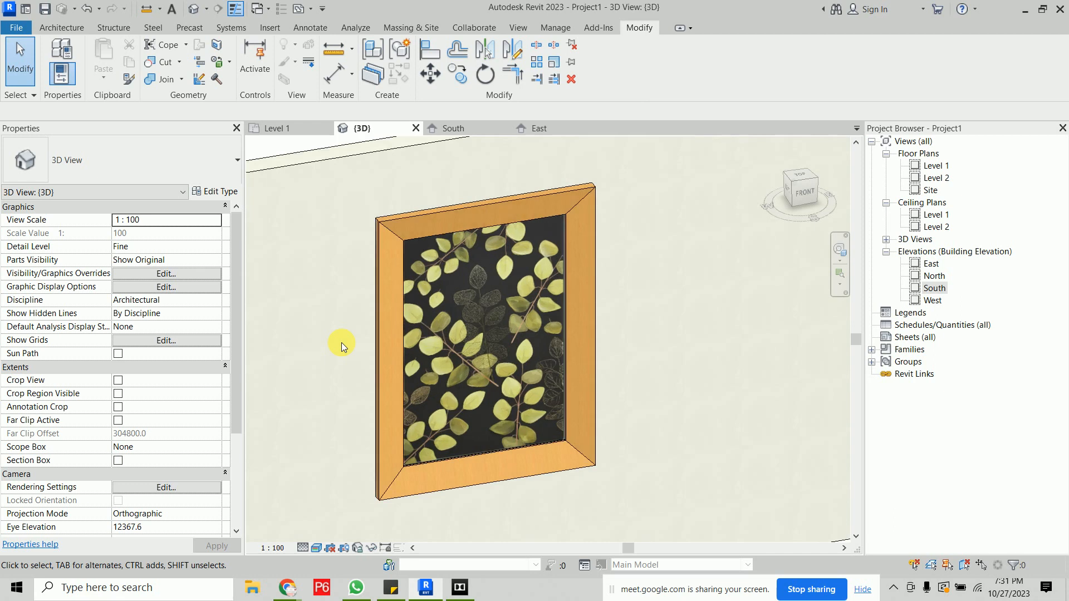
{"action": "left_click", "coordinate": [450, 215]}
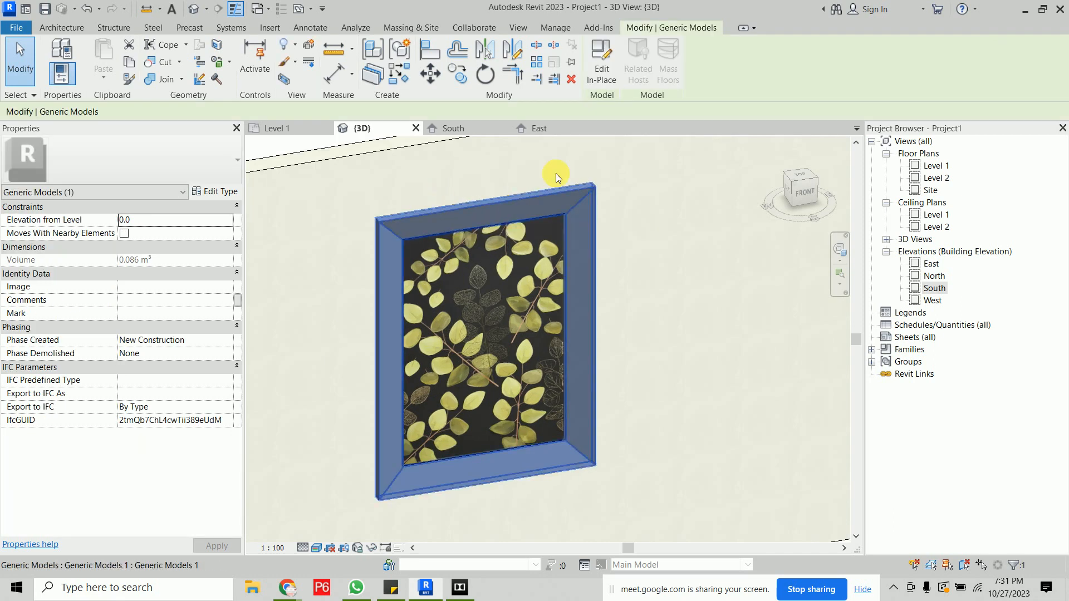
- Reopen the in-place frame for editing and open its sweep profile for editing
{"action": "left_click", "coordinate": [595, 79]}
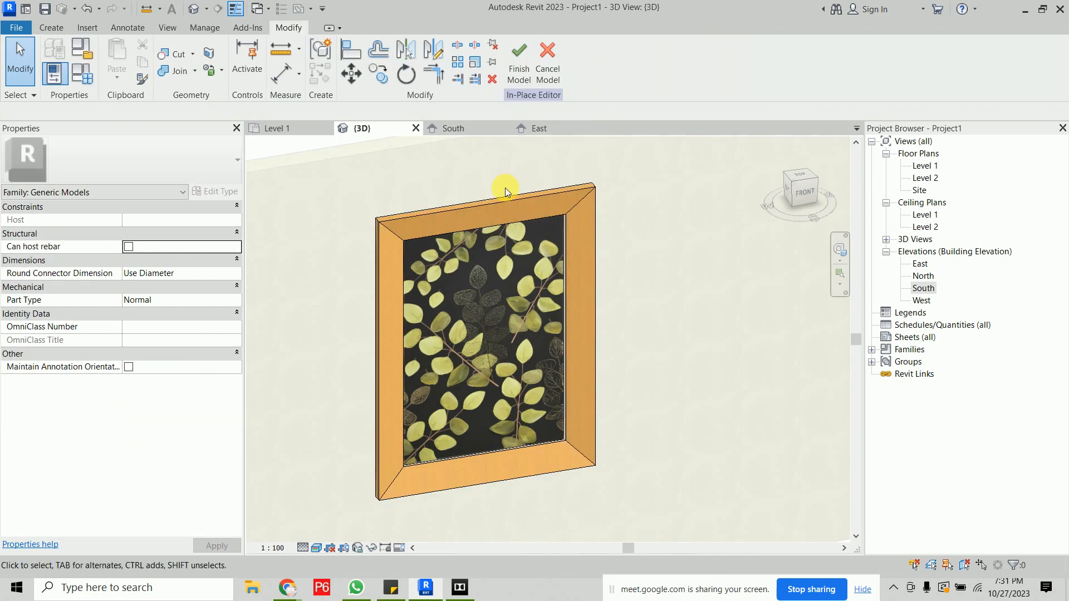
{"action": "left_click", "coordinate": [509, 208]}
{"action": "left_click", "coordinate": [528, 70]}
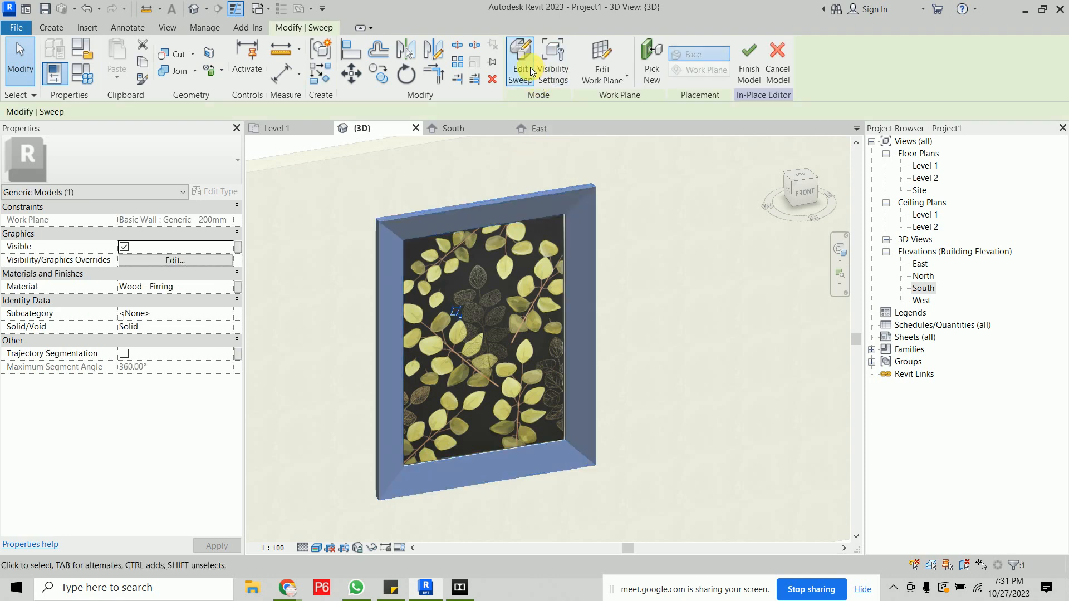
{"action": "left_click", "coordinate": [529, 68]}
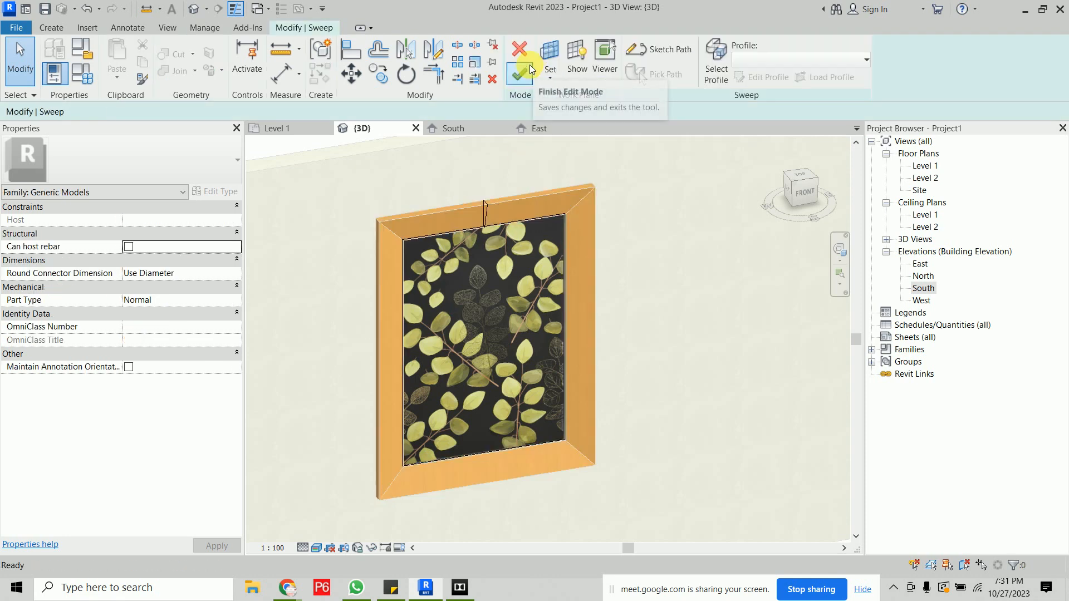
{"action": "left_click", "coordinate": [715, 62]}
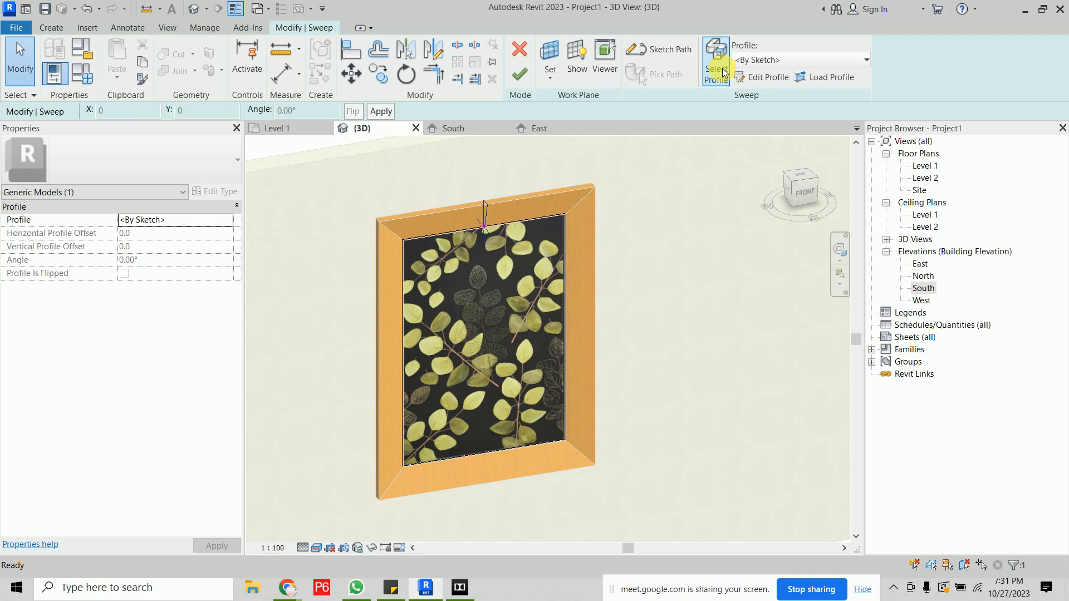
{"action": "left_click", "coordinate": [770, 80]}
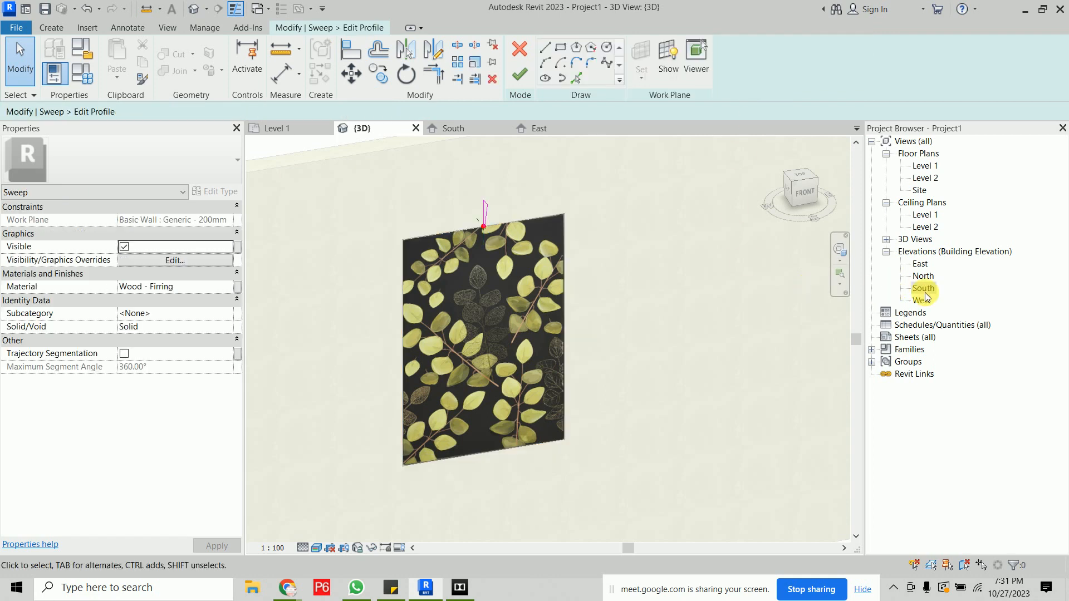
- In the East elevation, lower the profile's top edge so the profile is about 185 mm tall
{"action": "double_click", "coordinate": [920, 264]}
{"action": "scroll", "coordinate": [501, 288], "scroll_direction": "up", "scroll_amount": 4}
{"action": "left_click", "coordinate": [504, 225]}
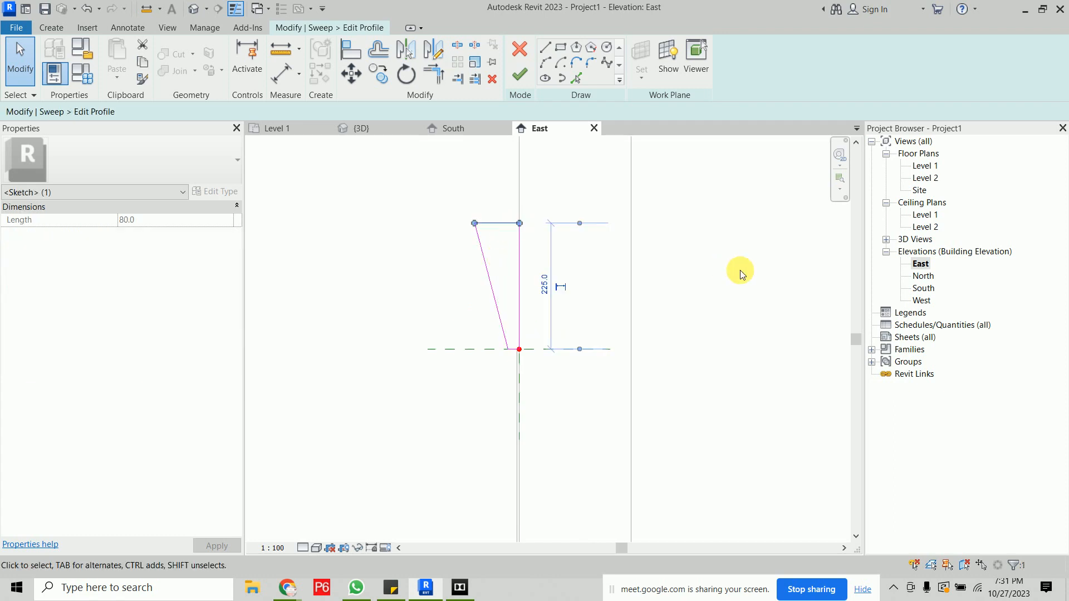
{"action": "key", "text": "Down"}
{"action": "key", "text": "Down"}
{"action": "key", "text": "Down"}
{"action": "key", "text": "Down"}
{"action": "key", "text": "Down"}
{"action": "key", "text": "Down"}
{"action": "key", "text": "Down"}
{"action": "key", "text": "Down"}
{"action": "key", "text": "Down"}
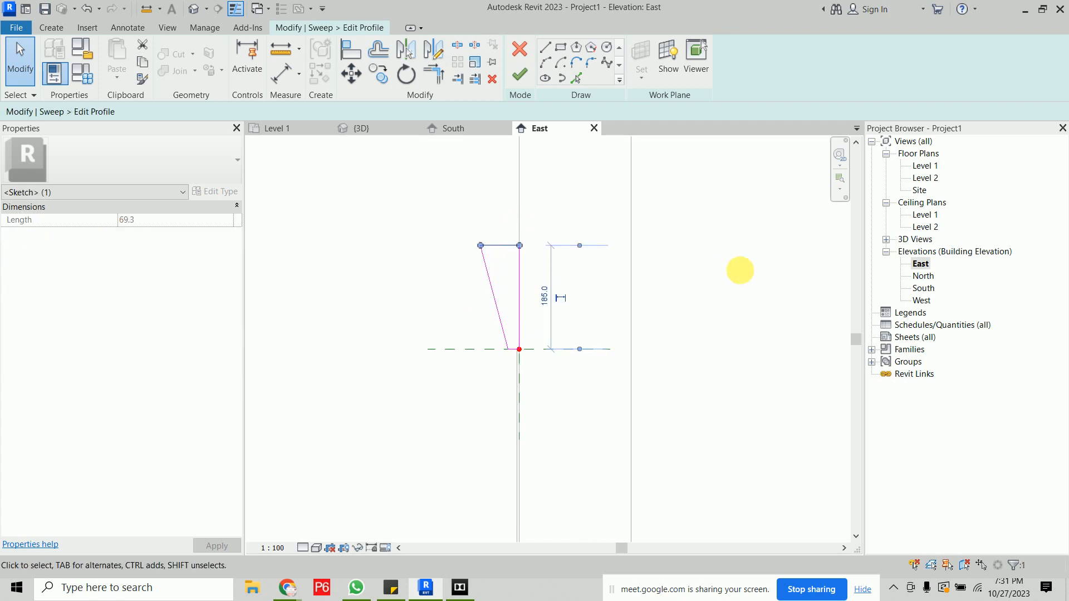
- Adjust the profile's slanted edge and trim its corner to close the tapered shape
{"action": "left_click", "coordinate": [485, 306]}
{"action": "key", "text": "Right"}
{"action": "key", "text": "Right"}
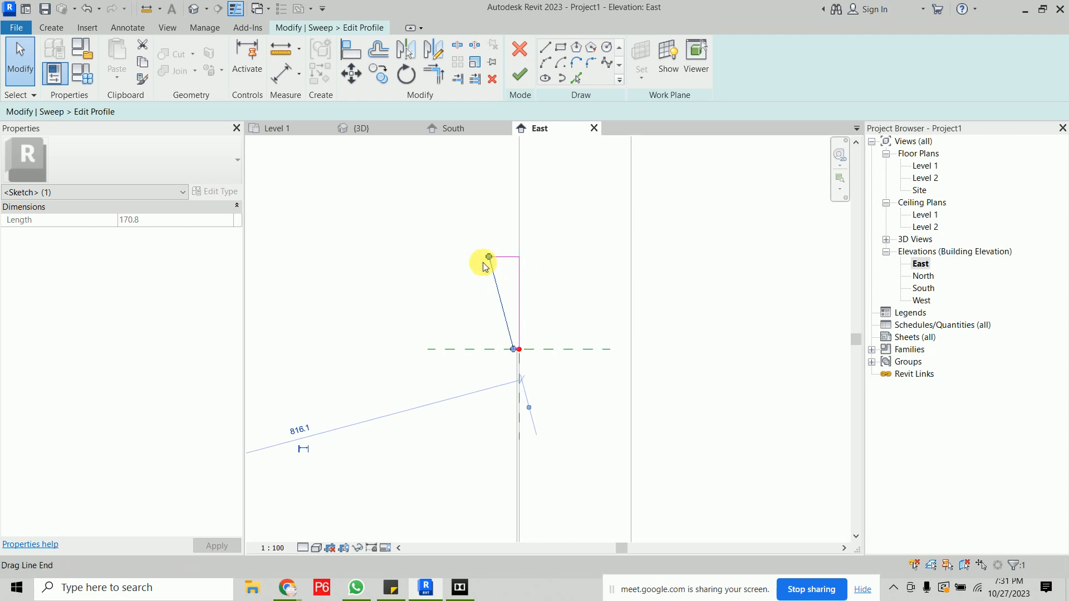
{"action": "scroll", "coordinate": [492, 256], "scroll_direction": "up", "scroll_amount": 3}
{"action": "left_click_drag", "start_coordinate": [482, 258], "coordinate": [519, 257]}
{"action": "left_click", "coordinate": [472, 306]}
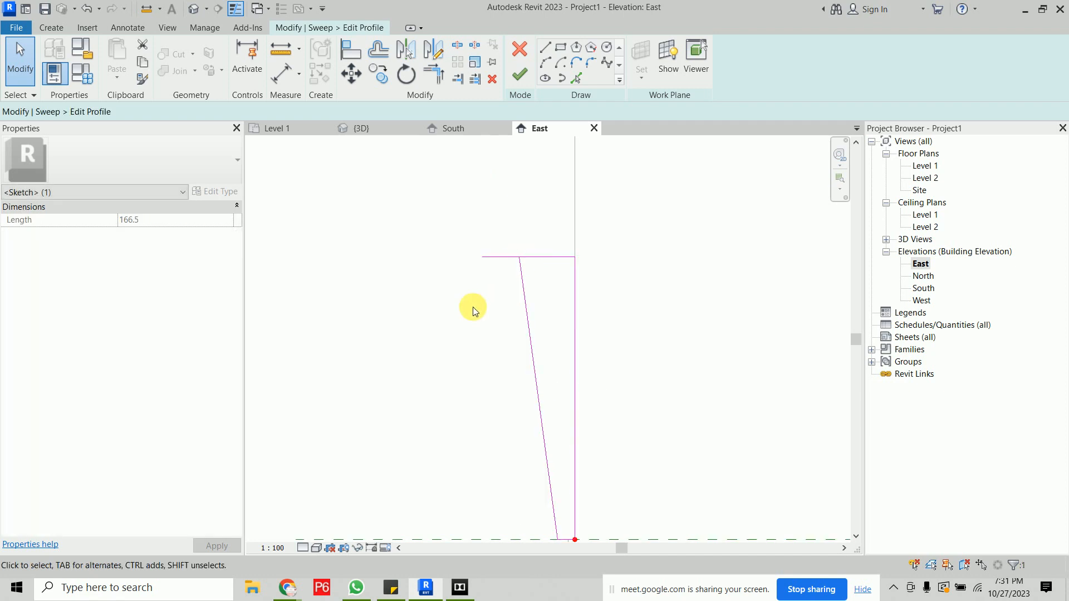
{"action": "key", "text": "t"}
{"action": "key", "text": "r"}
{"action": "left_click", "coordinate": [539, 256]}
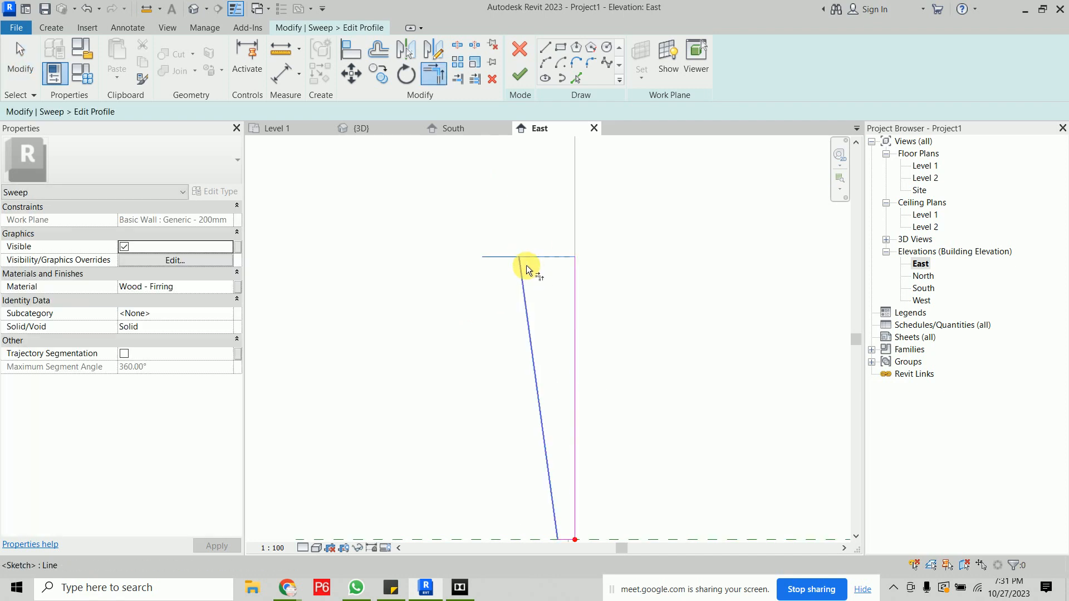
{"action": "left_click", "coordinate": [524, 274]}
- Finish the profile and sweep, and complete the in-place model in the 3D view
{"action": "left_click", "coordinate": [519, 75]}
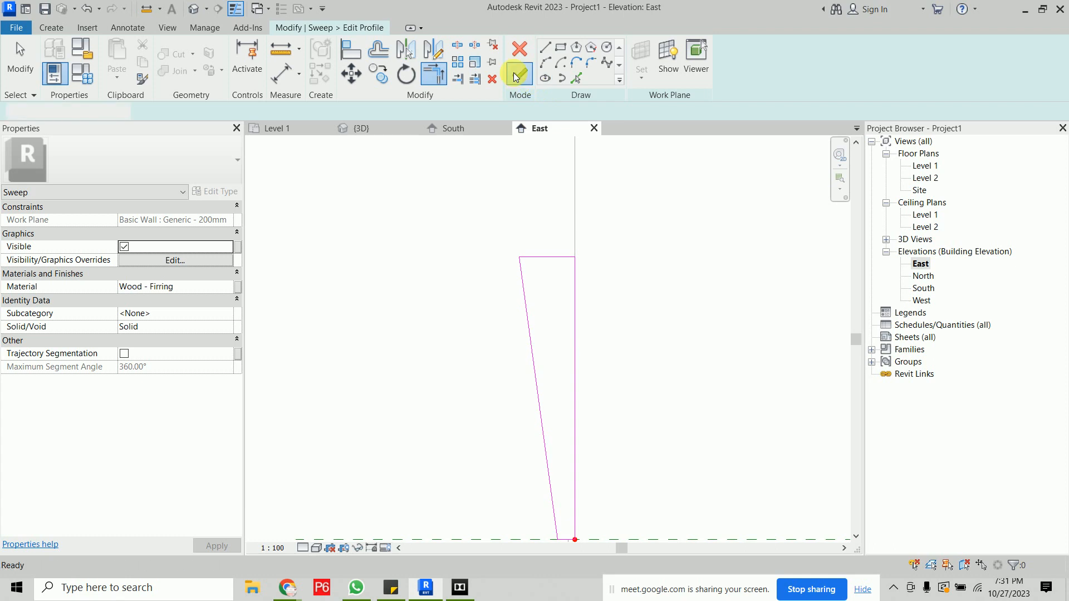
{"action": "left_click", "coordinate": [519, 75]}
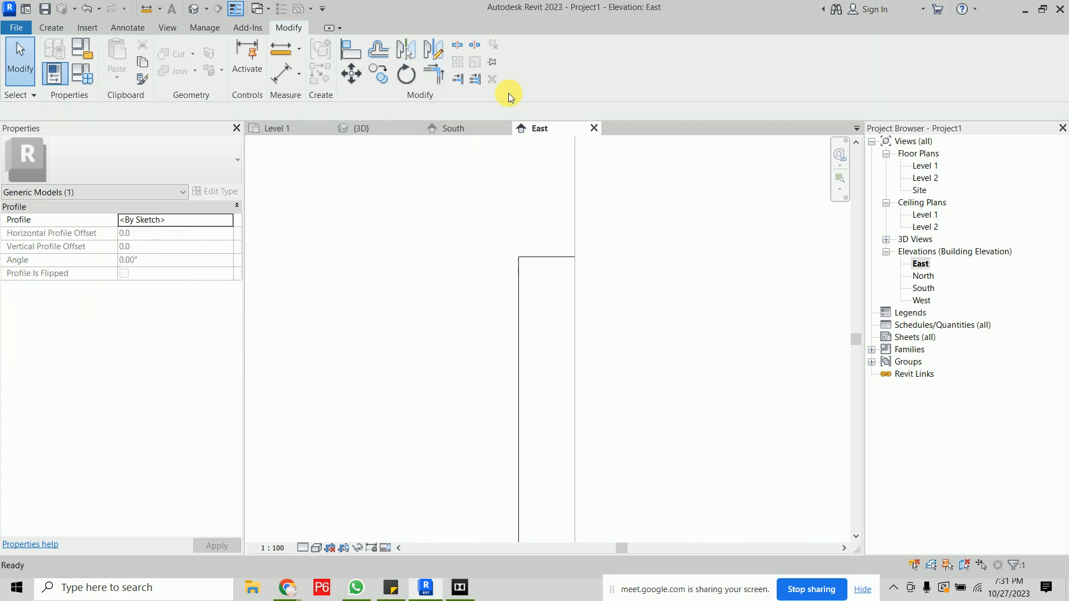
{"action": "left_click", "coordinate": [386, 129]}
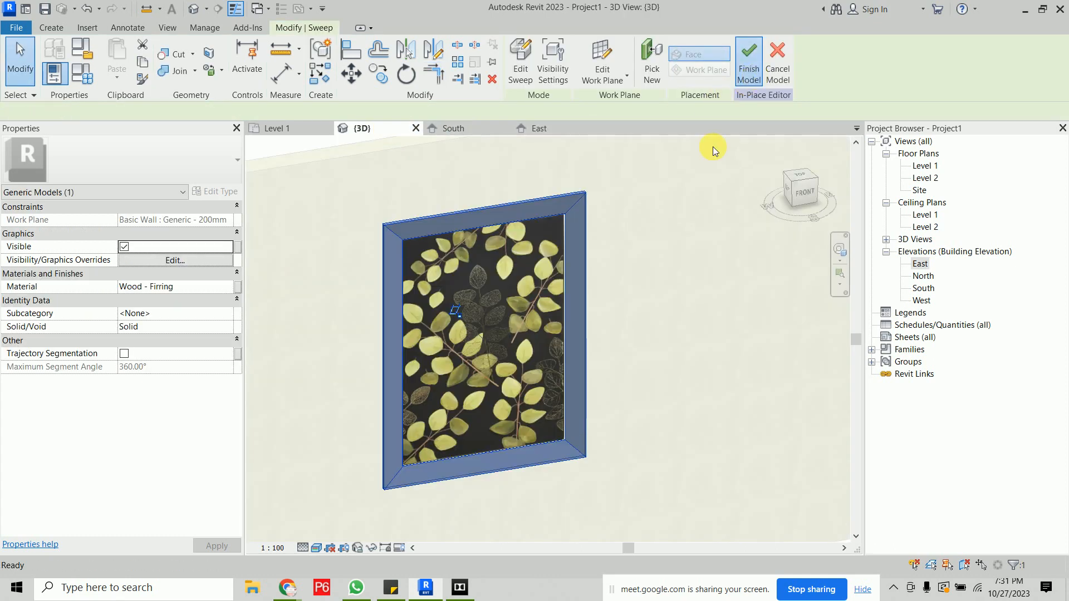
{"action": "left_click", "coordinate": [748, 66]}
- Try to rotate the decal and frame together by 90° in the South elevation
{"action": "scroll", "coordinate": [634, 293], "scroll_direction": "down", "scroll_amount": 3}
{"action": "scroll", "coordinate": [633, 292], "scroll_direction": "down", "scroll_amount": 2}
{"action": "middle_click_drag", "start_coordinate": [685, 353], "coordinate": [625, 329], "text": "shift"}
{"action": "scroll", "coordinate": [625, 334], "scroll_direction": "up", "scroll_amount": 3}
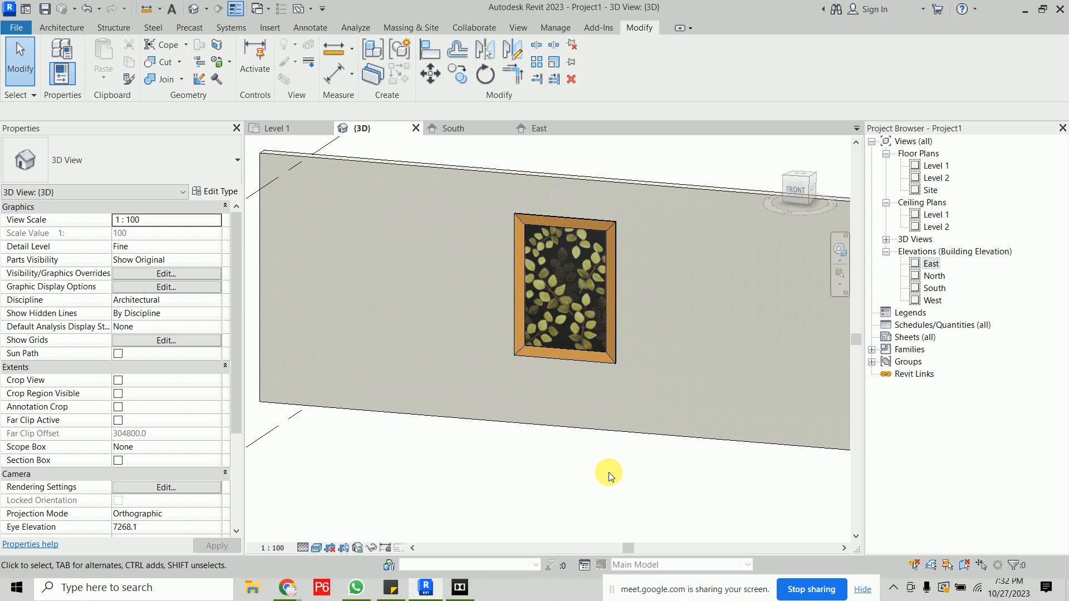
{"action": "left_click", "coordinate": [564, 285]}
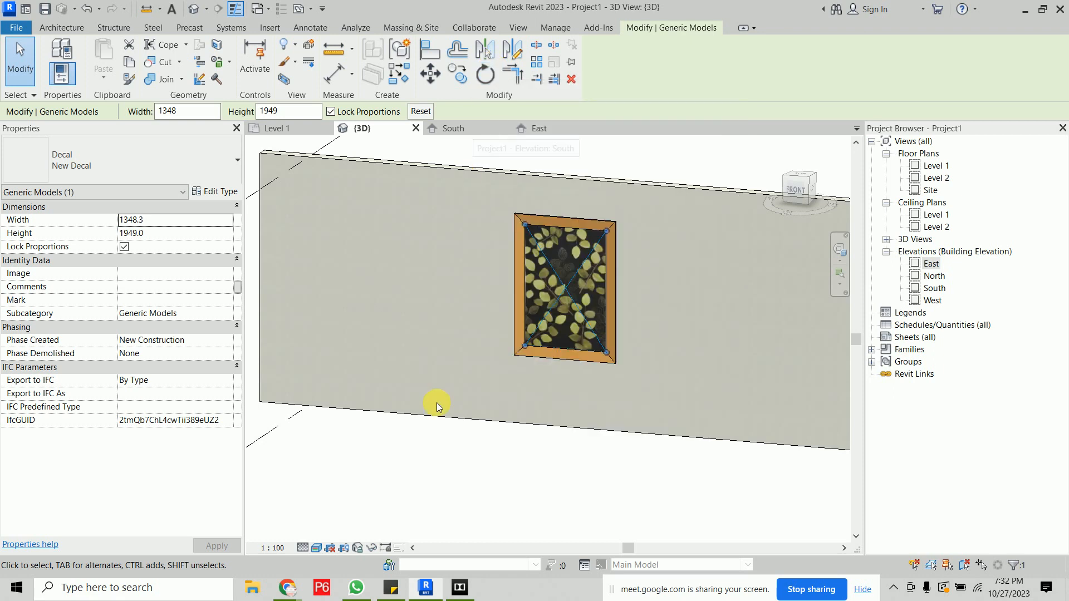
{"action": "left_click", "coordinate": [564, 361], "text": "ctrl"}
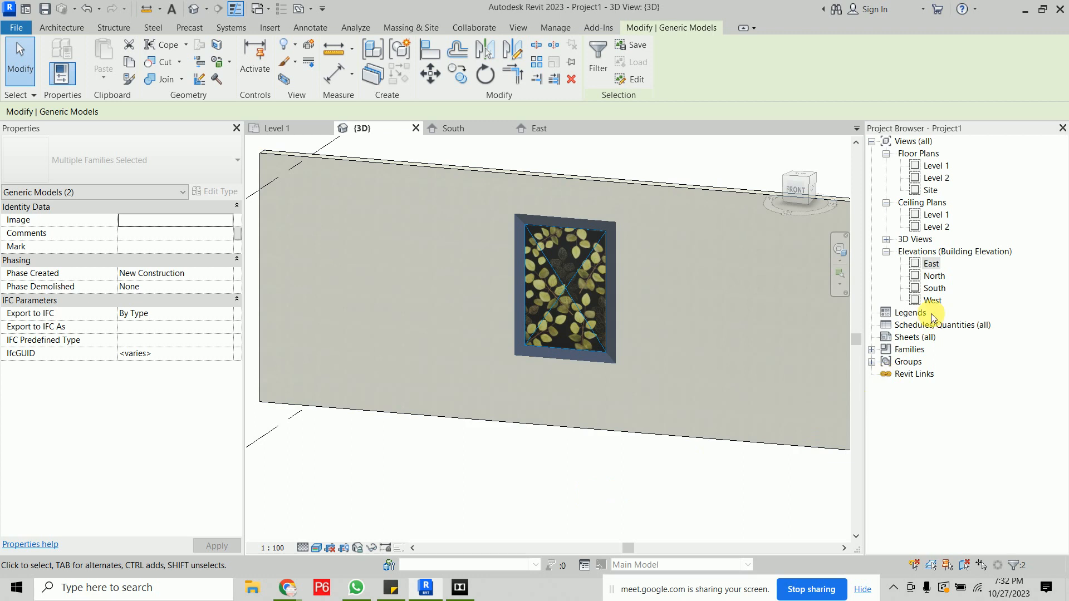
{"action": "double_click", "coordinate": [934, 288]}
{"action": "scroll", "coordinate": [735, 315], "scroll_direction": "down", "scroll_amount": 5}
{"action": "middle_click_drag", "start_coordinate": [735, 315], "coordinate": [551, 339]}
{"action": "left_click", "coordinate": [484, 74]}
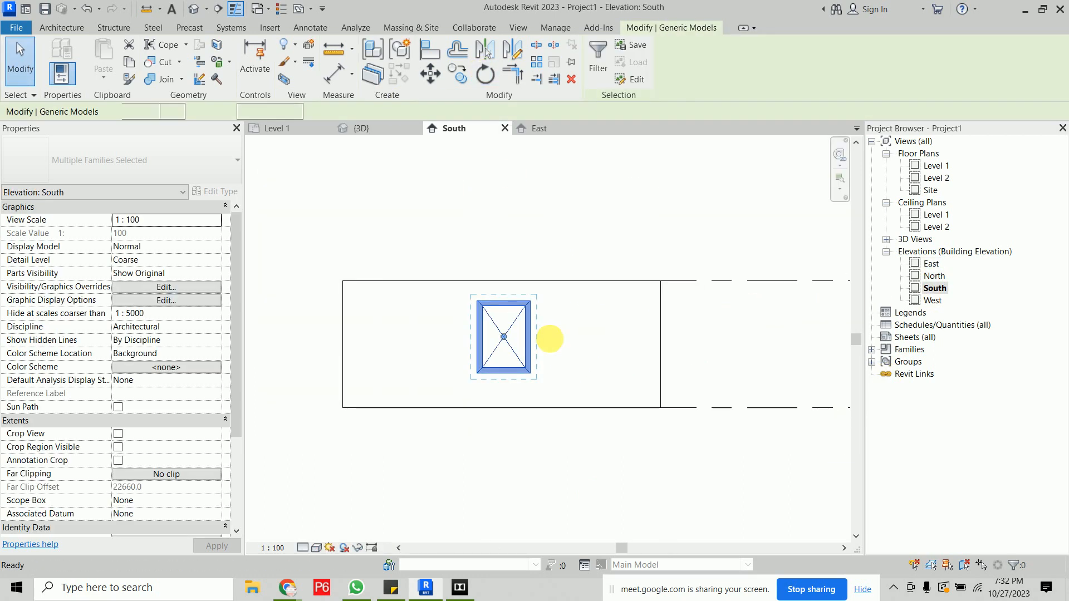
{"action": "left_click", "coordinate": [598, 341]}
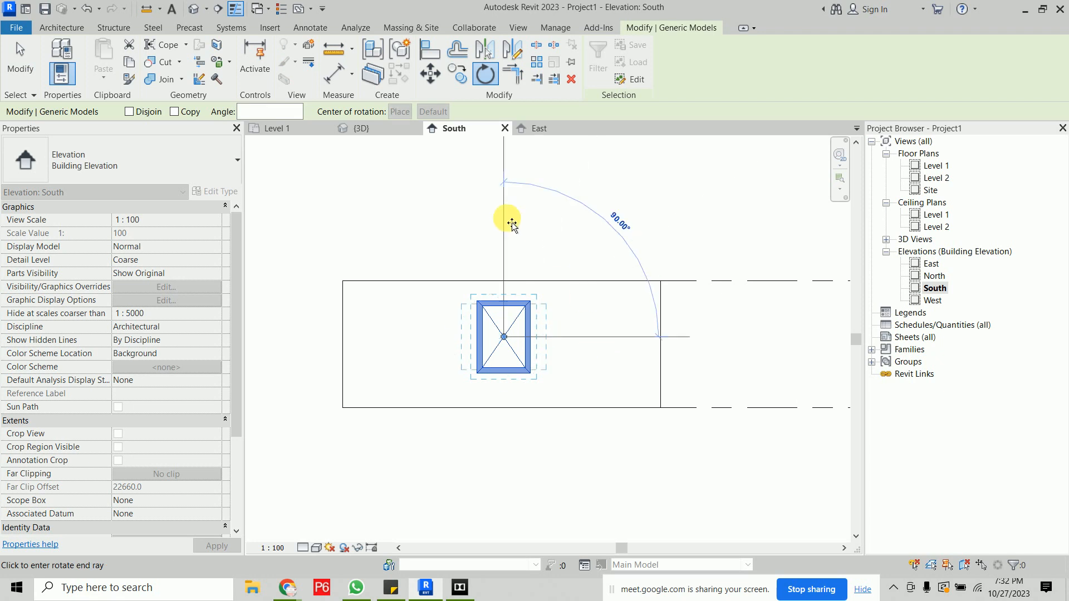
{"action": "left_click", "coordinate": [507, 219]}
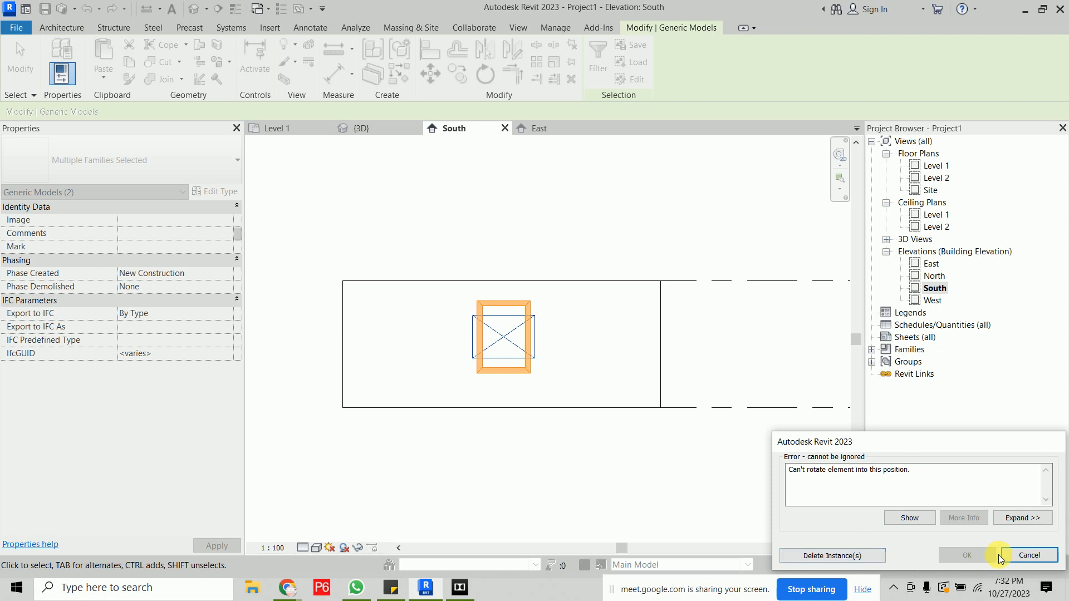
{"action": "left_click", "coordinate": [1029, 556]}
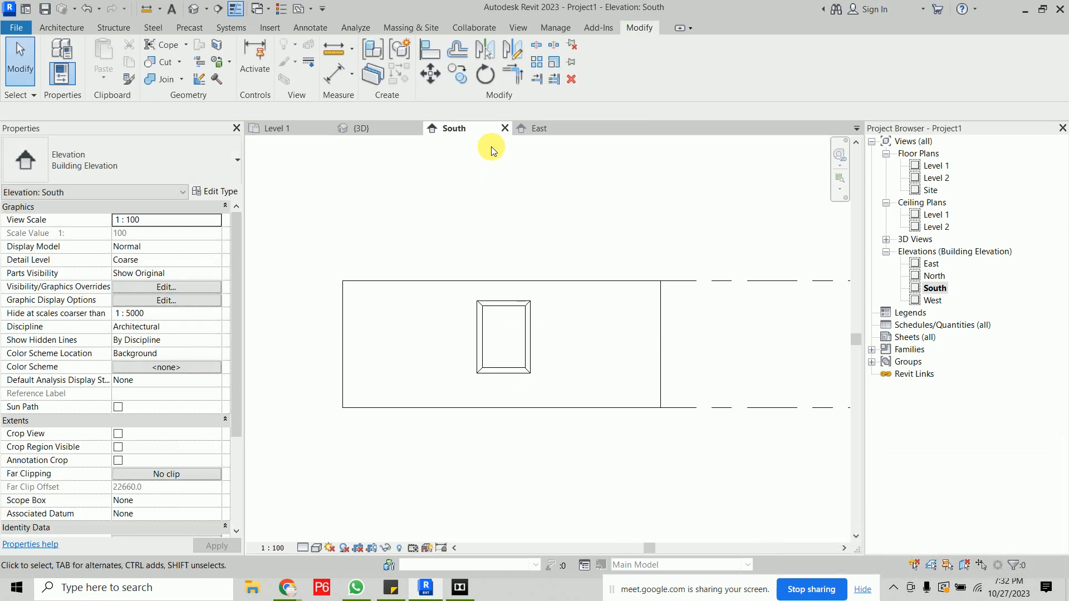
- Rotate the wall painting decal 90° in the 3D view
{"action": "left_click", "coordinate": [335, 131]}
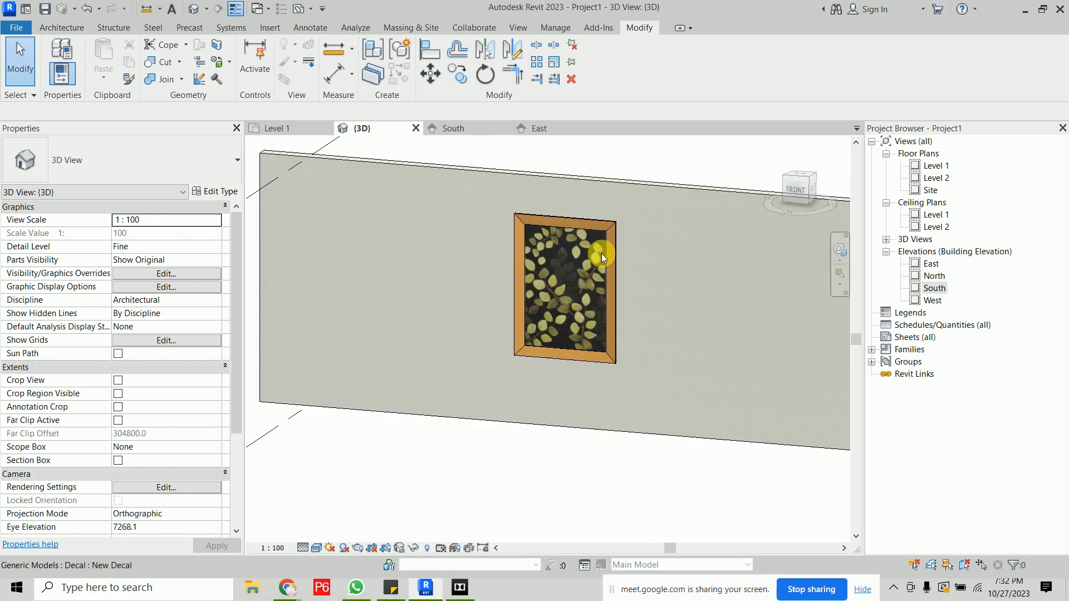
{"action": "left_click", "coordinate": [612, 245]}
{"action": "left_click", "coordinate": [563, 278]}
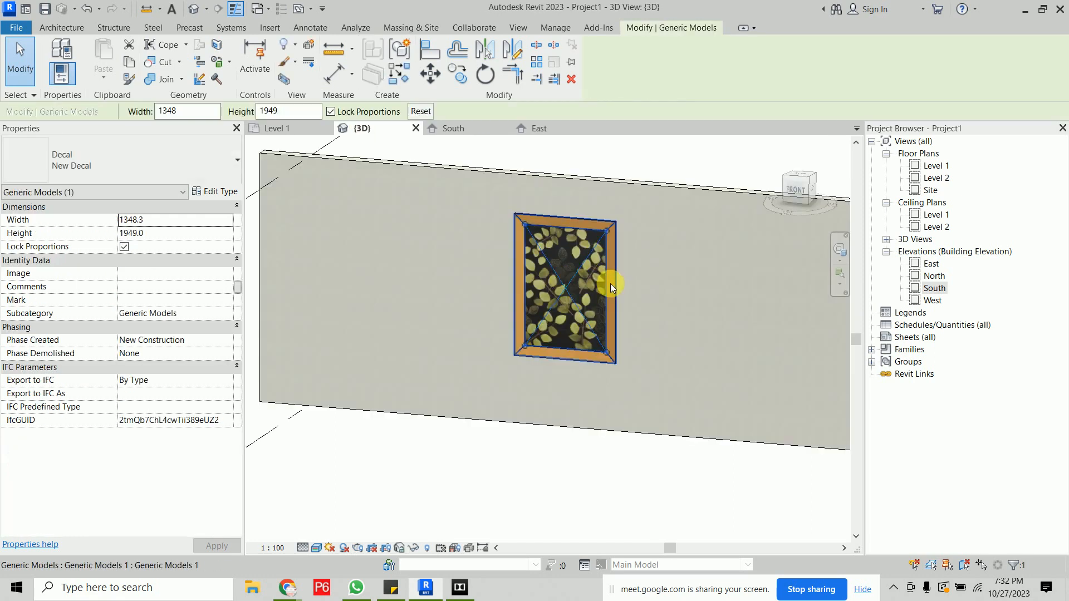
{"action": "left_click", "coordinate": [496, 76]}
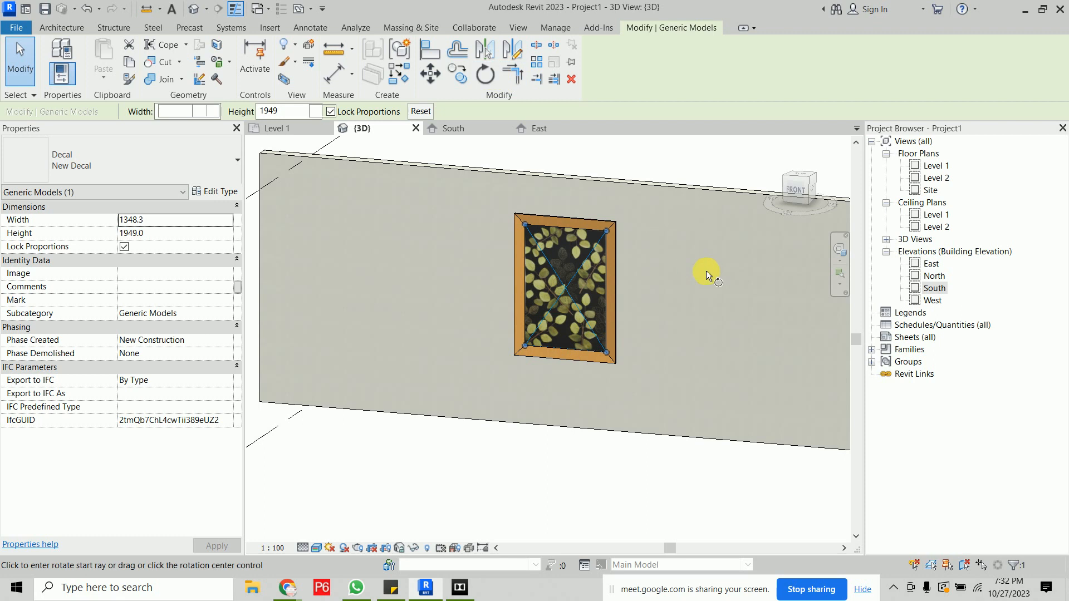
{"action": "left_click", "coordinate": [722, 296]}
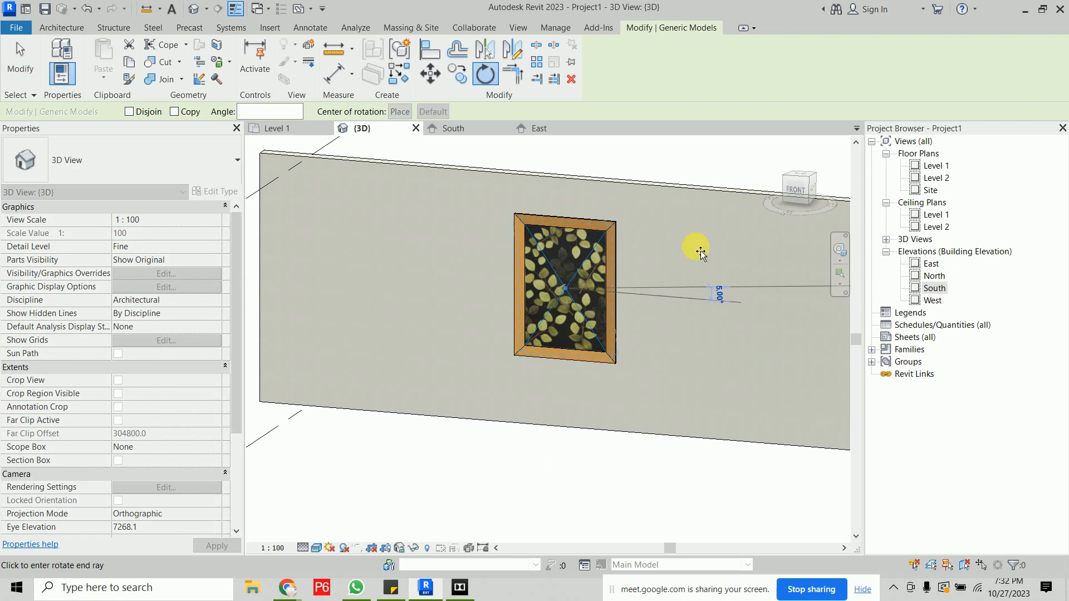
{"action": "left_click", "coordinate": [562, 168]}
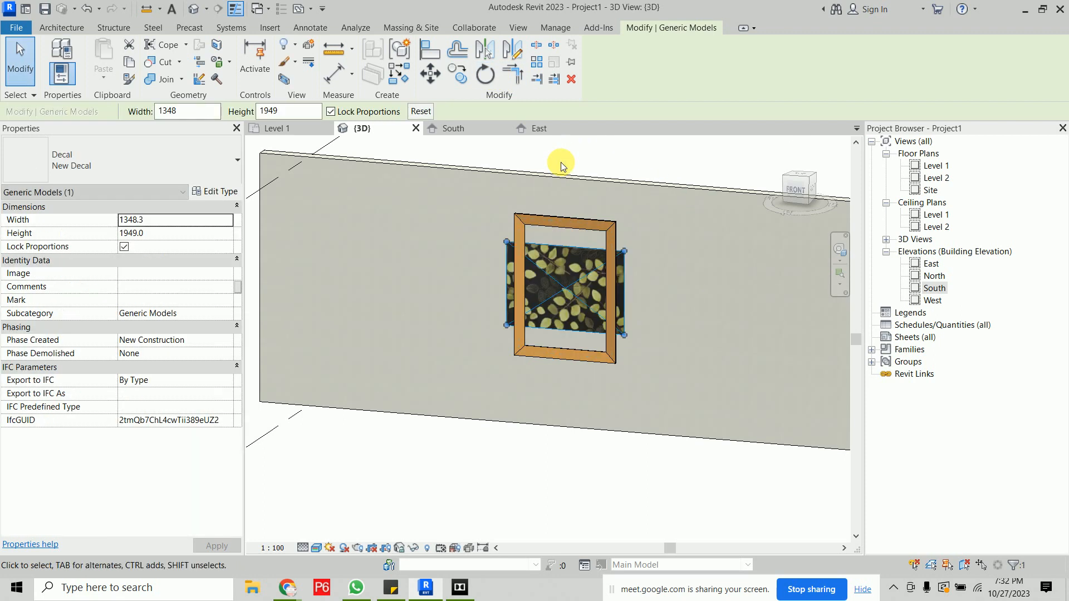
- Edit the frame's sweep path in the South elevation and delete the existing path lines
{"action": "left_click", "coordinate": [595, 225]}
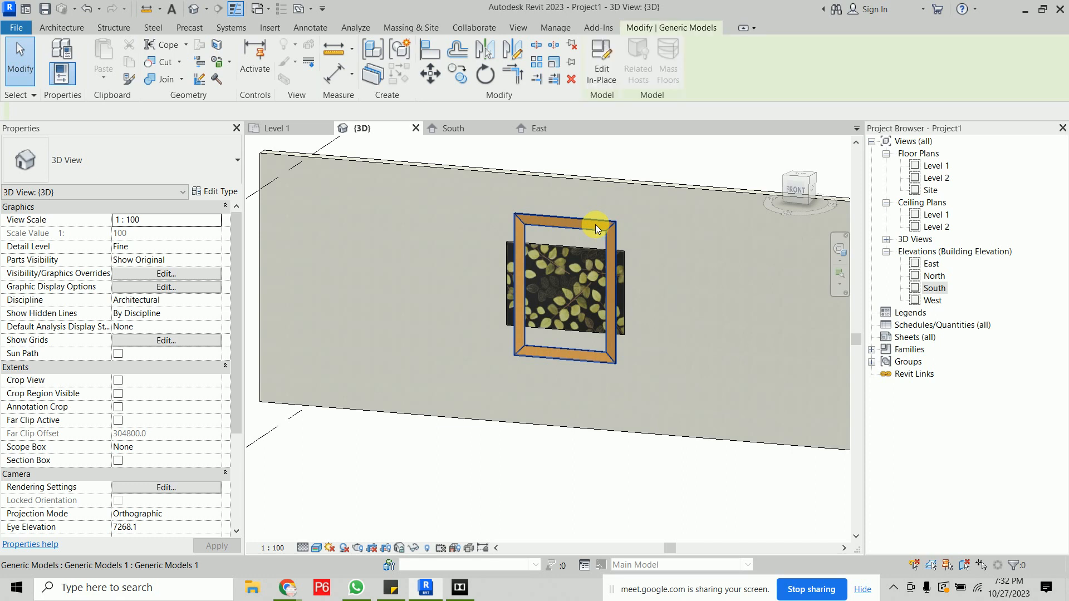
{"action": "left_click", "coordinate": [601, 78]}
{"action": "left_click", "coordinate": [548, 225]}
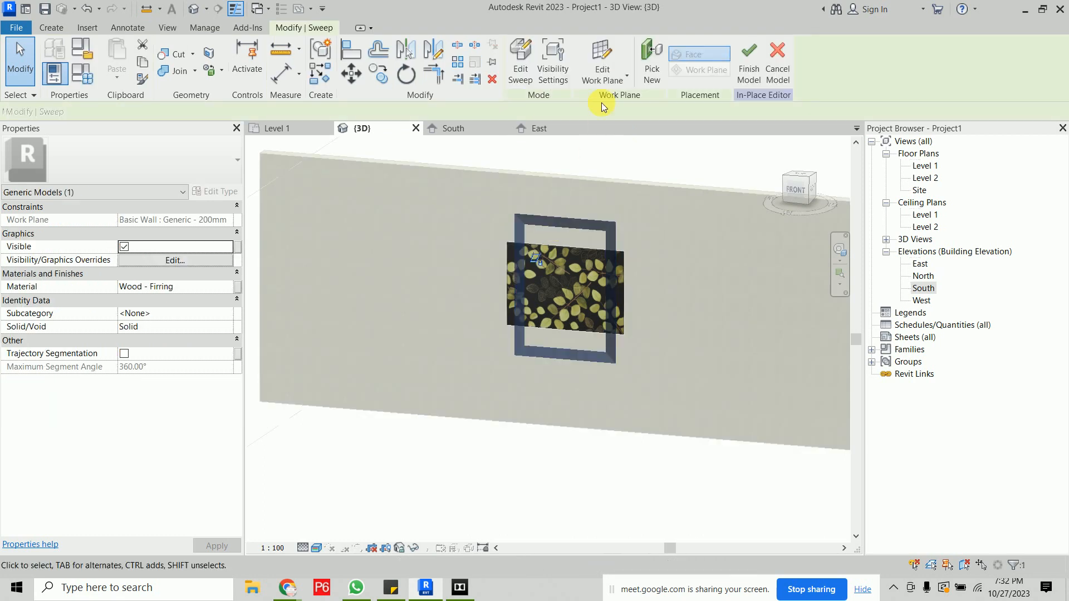
{"action": "left_click", "coordinate": [515, 76]}
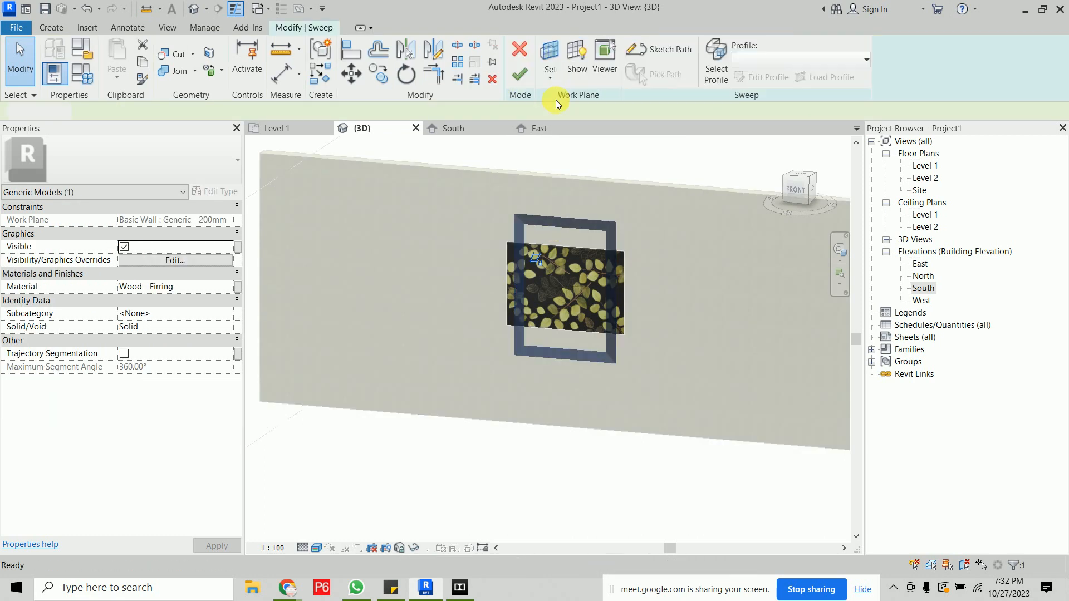
{"action": "left_click", "coordinate": [660, 54]}
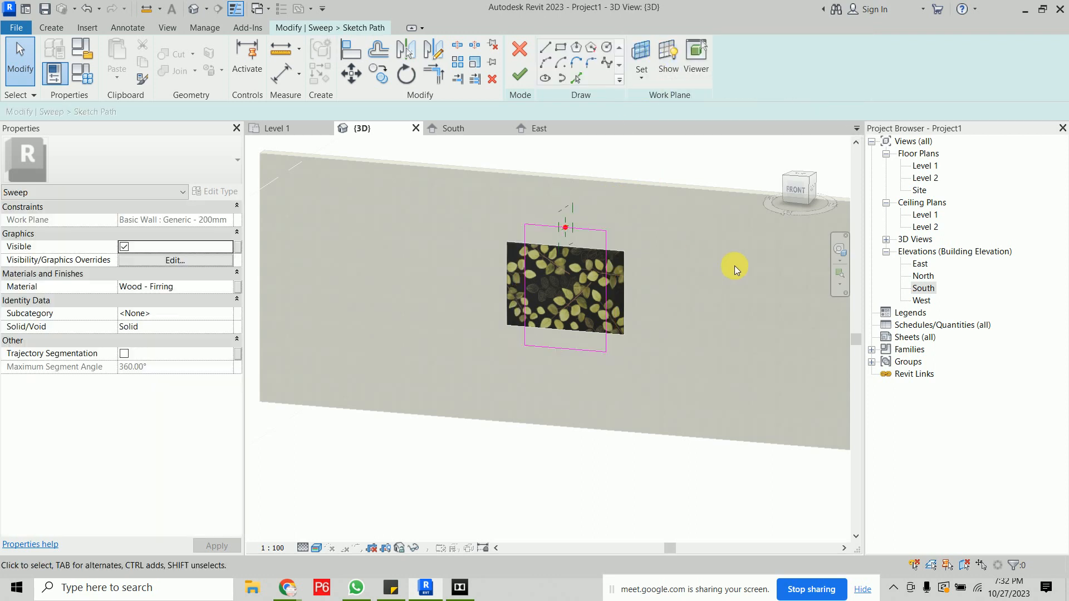
{"action": "double_click", "coordinate": [924, 288]}
{"action": "scroll", "coordinate": [512, 352], "scroll_direction": "up", "scroll_amount": 5}
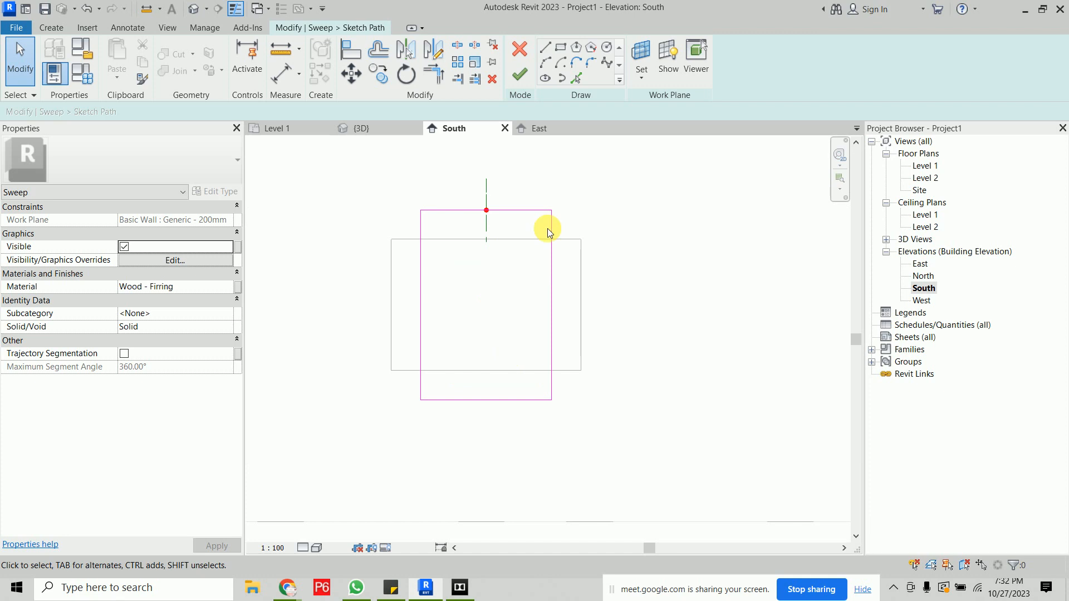
{"action": "mouse_move", "coordinate": [436, 311]}
{"action": "left_mouse_down"}
{"action": "mouse_move", "coordinate": [552, 442]}
{"action": "mouse_move", "coordinate": [573, 443]}
{"action": "left_mouse_up"}
{"action": "key", "text": "Delete"}
- Sketch a new rectangular sweep path along the rotated decal's edges
{"action": "left_click", "coordinate": [561, 47]}
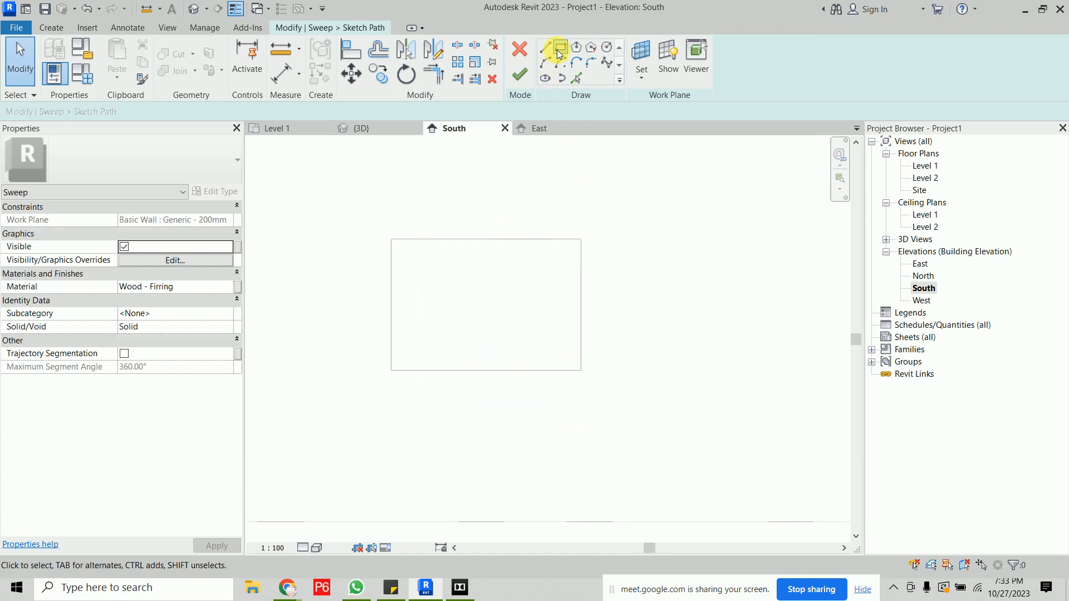
{"action": "left_click", "coordinate": [391, 239]}
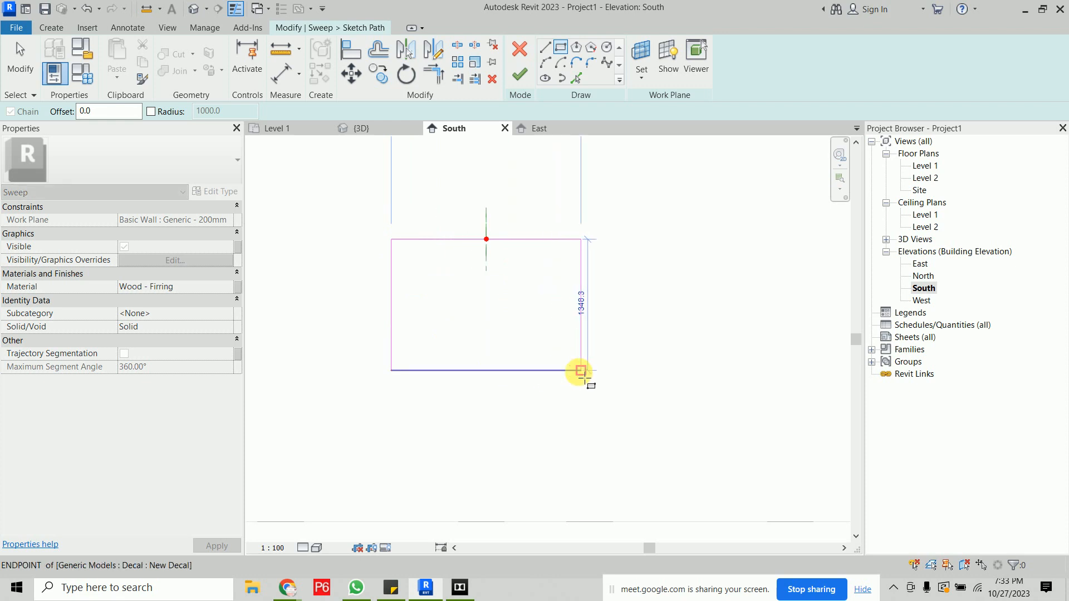
{"action": "left_click", "coordinate": [574, 371]}
- Finish the path, sweep and in-place model, and inspect the reframed painting in 3D
{"action": "left_click", "coordinate": [520, 77]}
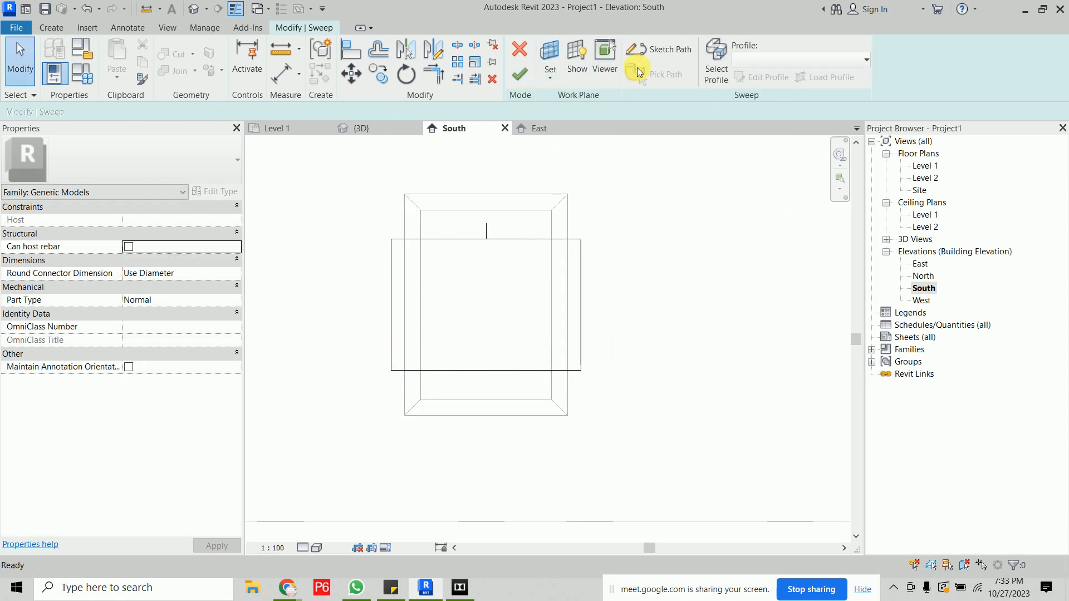
{"action": "left_click", "coordinate": [520, 75]}
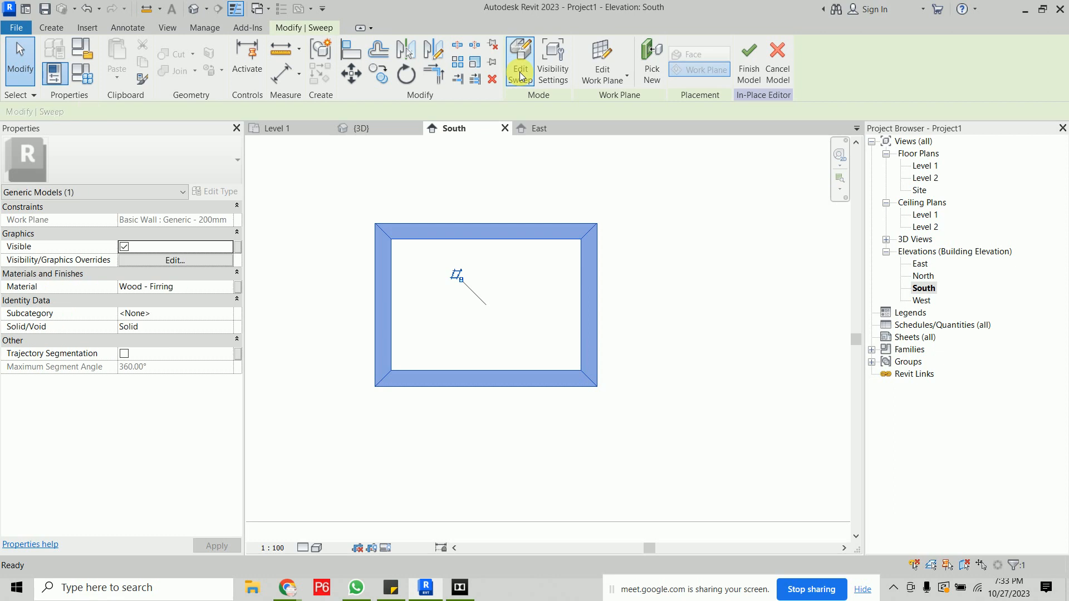
{"action": "scroll", "coordinate": [615, 352], "scroll_direction": "down", "scroll_amount": 2}
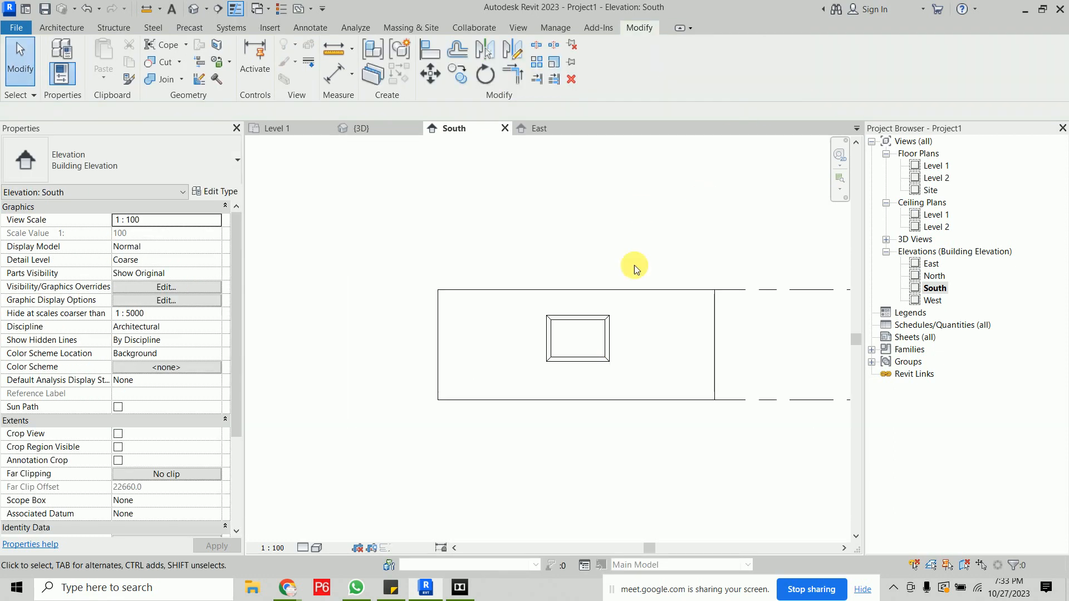
{"action": "left_click", "coordinate": [361, 129]}
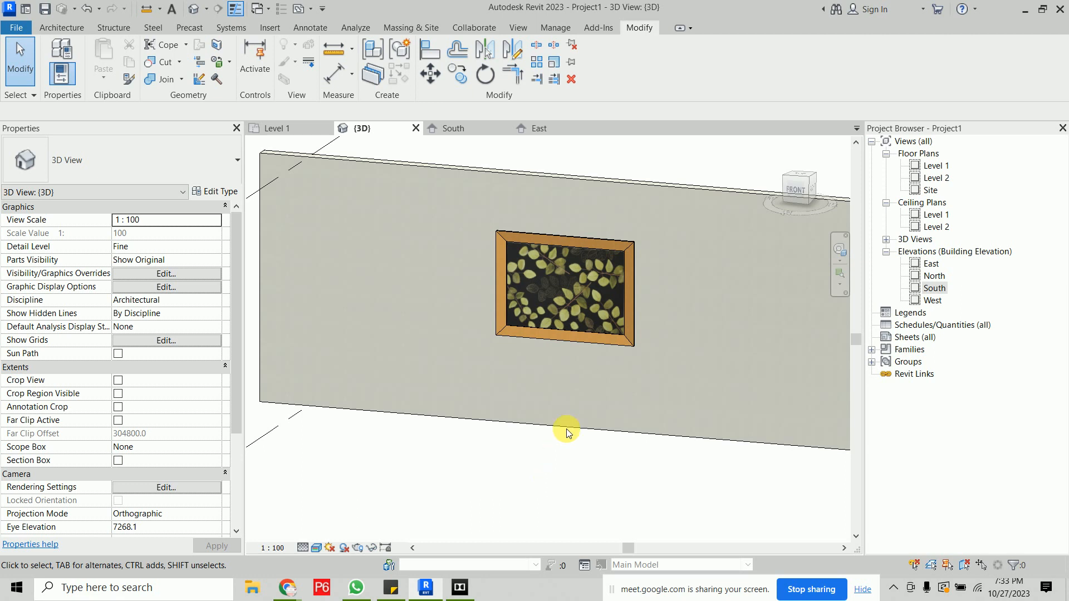
{"action": "scroll", "coordinate": [579, 445], "scroll_direction": "down", "scroll_amount": 2}
{"action": "middle_click_drag", "start_coordinate": [449, 465], "coordinate": [618, 432], "text": "shift"}
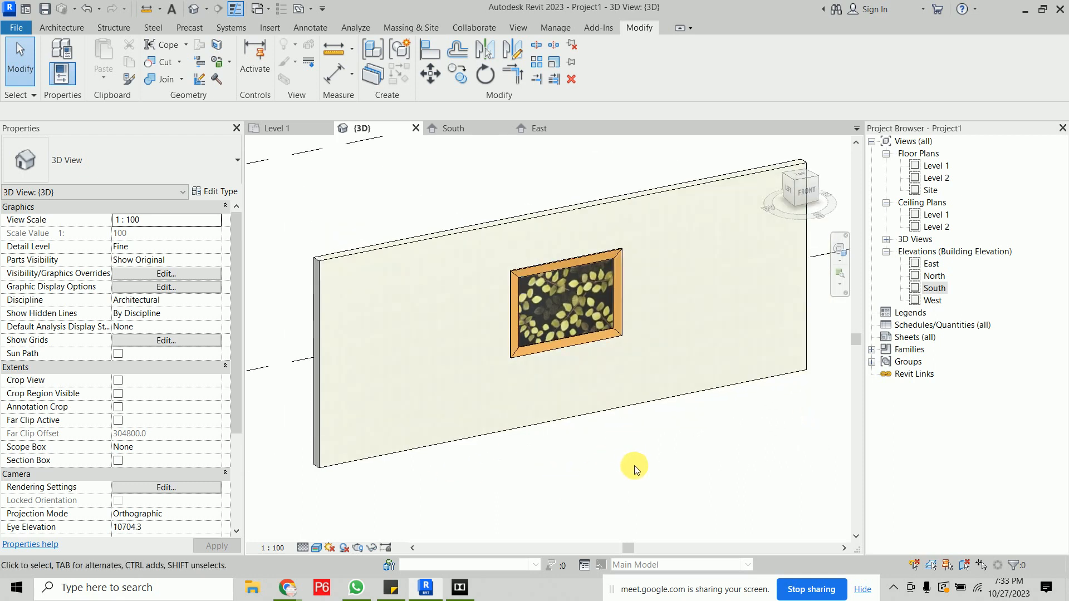